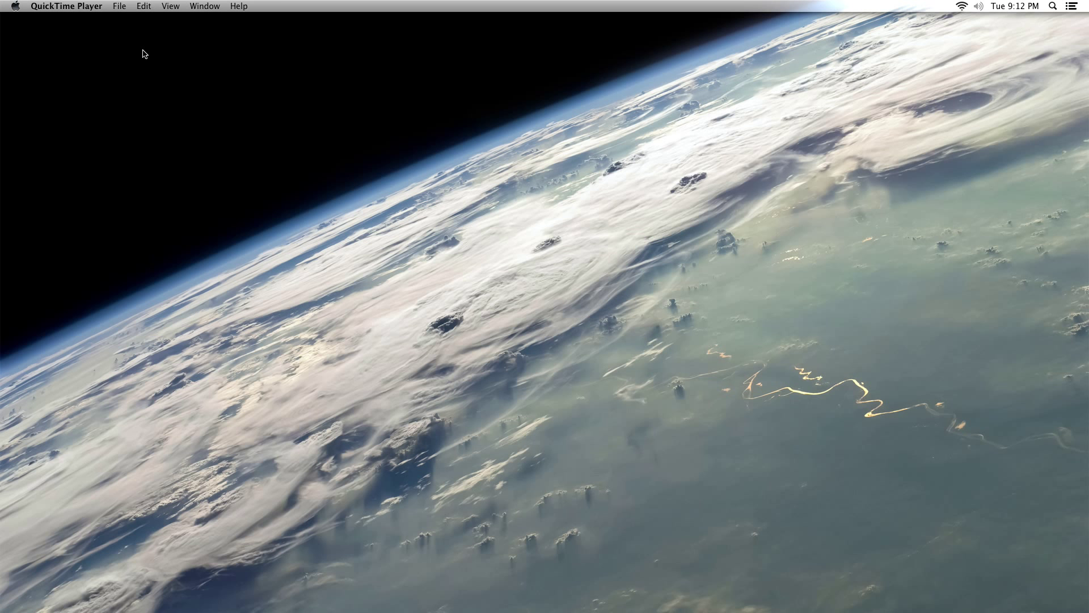
- Switch to Digital Performer and adjust the timeline zoom so the whole song arrangement fits in the Tracks view
mouse_move(1, 255)
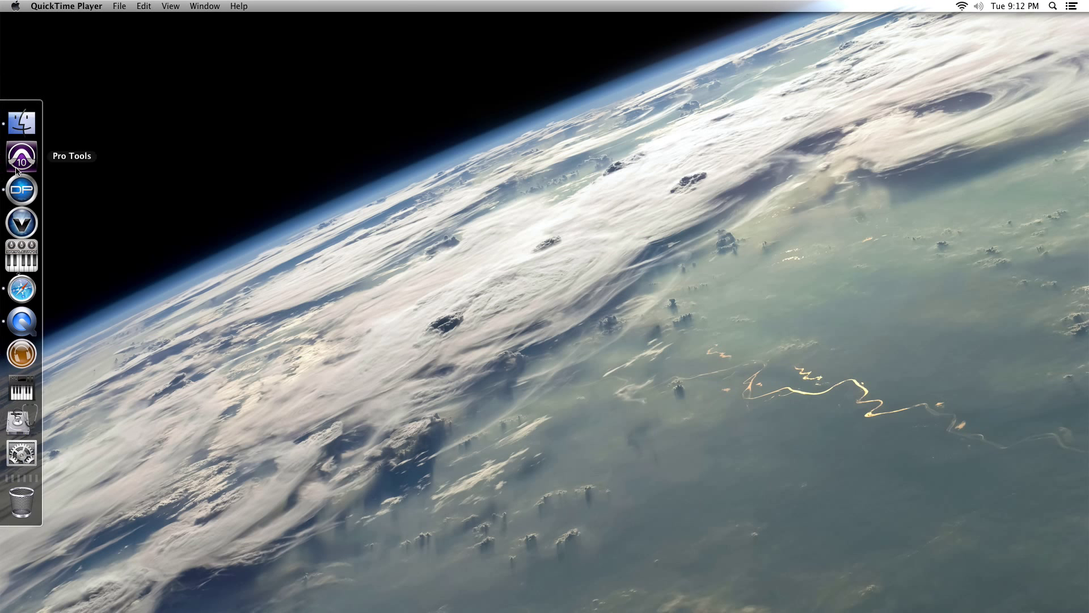
click(24, 186)
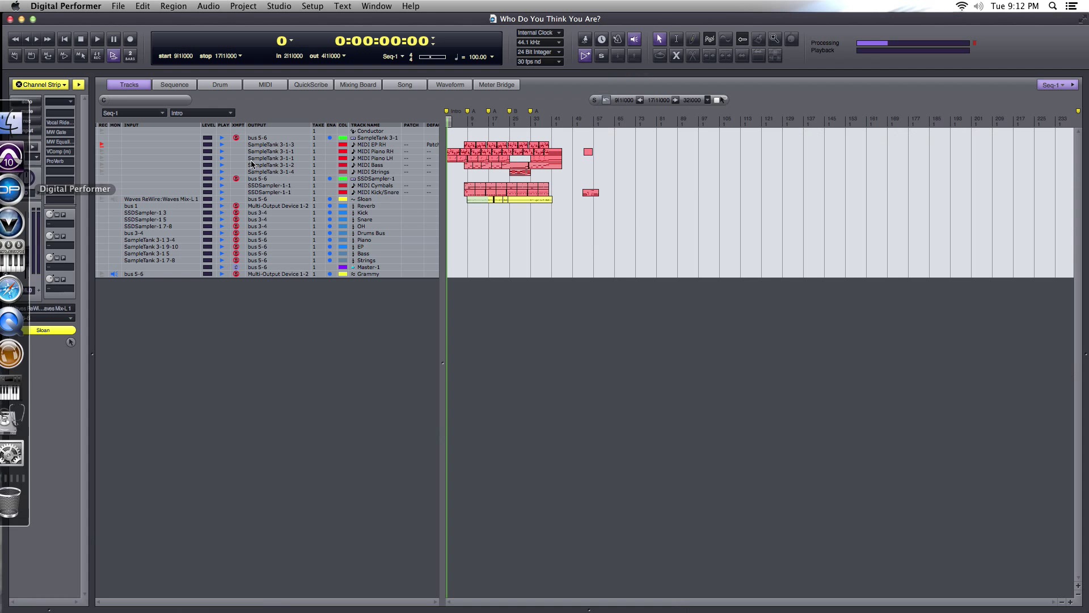
click(1071, 600)
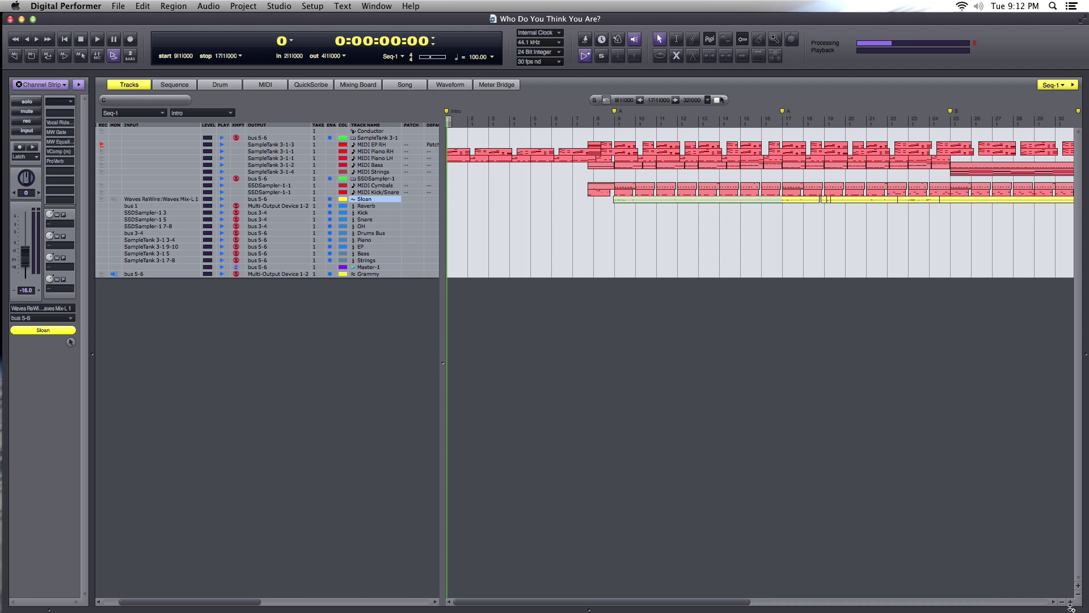
click(1061, 603)
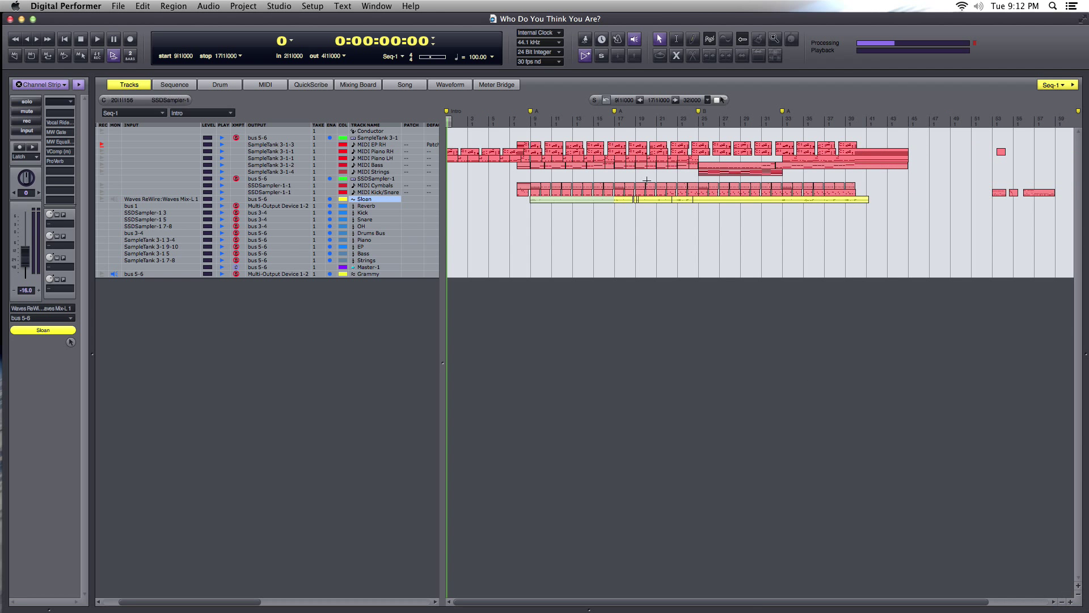
click(579, 233)
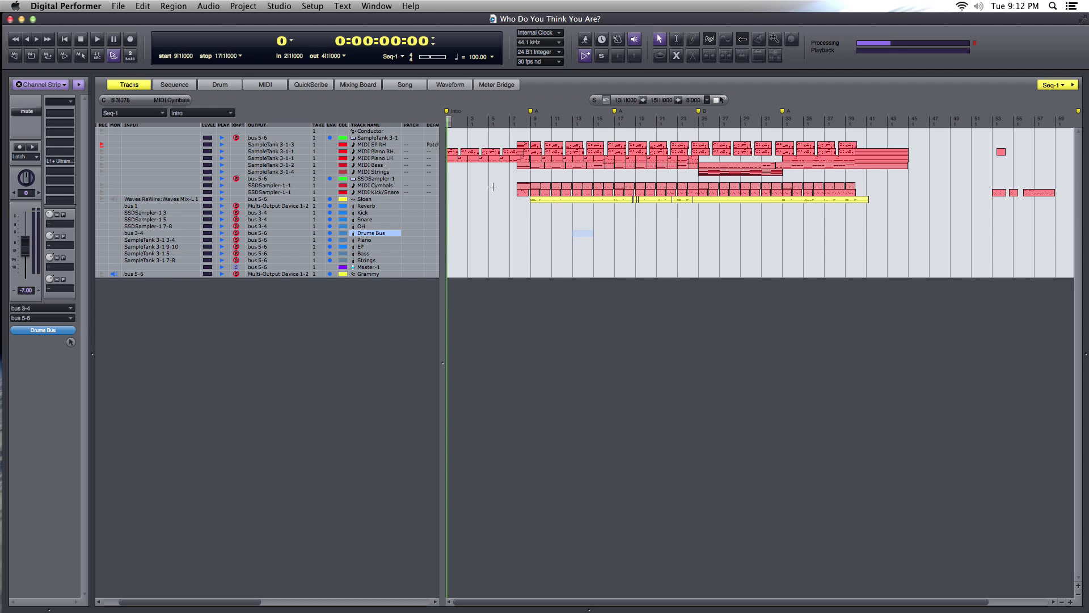
- Insert the mono Waves plug-in WavesTune (m) in the vocal audio track's first effect slot and move its window below the track list
click(365, 199)
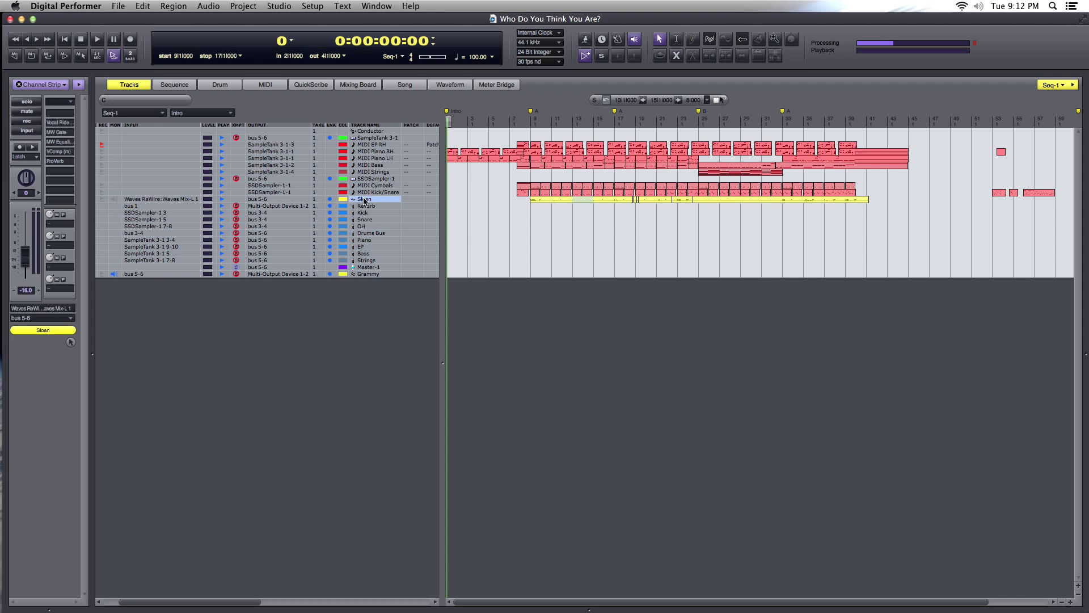
click(61, 114)
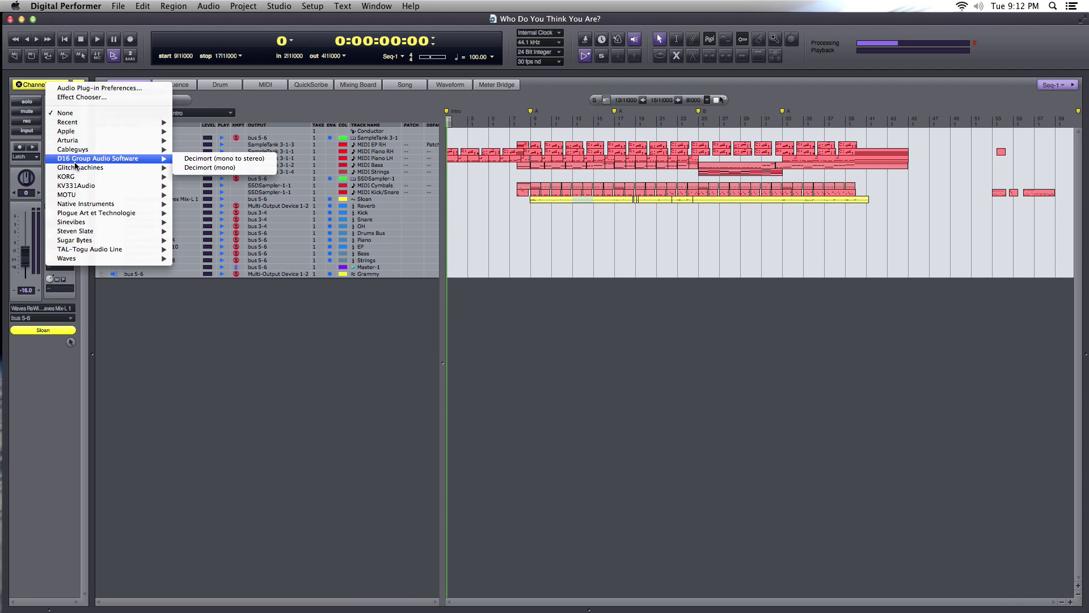
mouse_move(85, 259)
scroll(250, 568, down, 15)
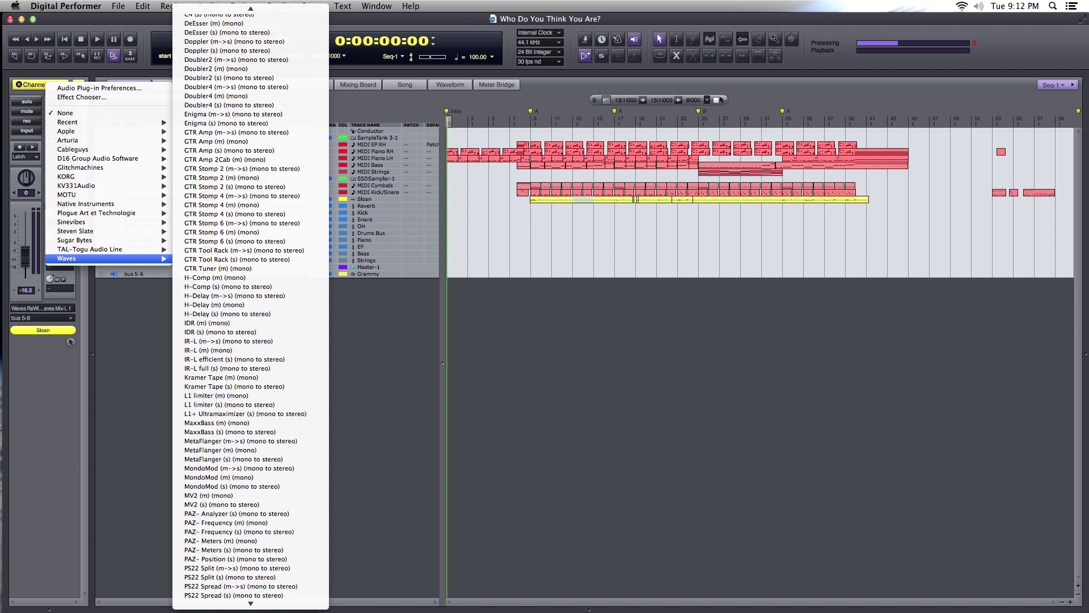
scroll(250, 567, down, 5)
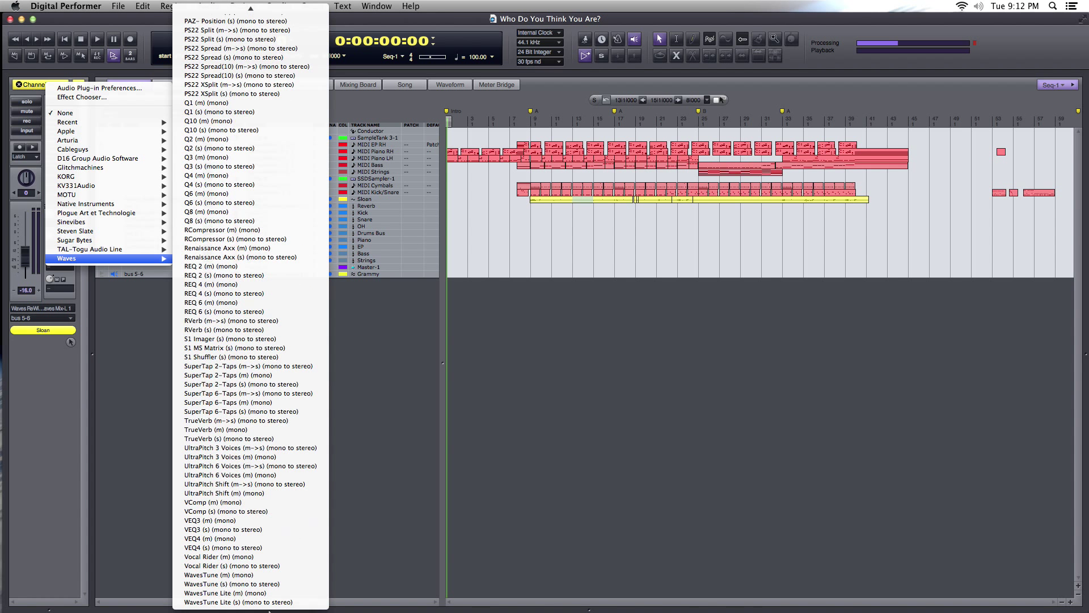
click(262, 576)
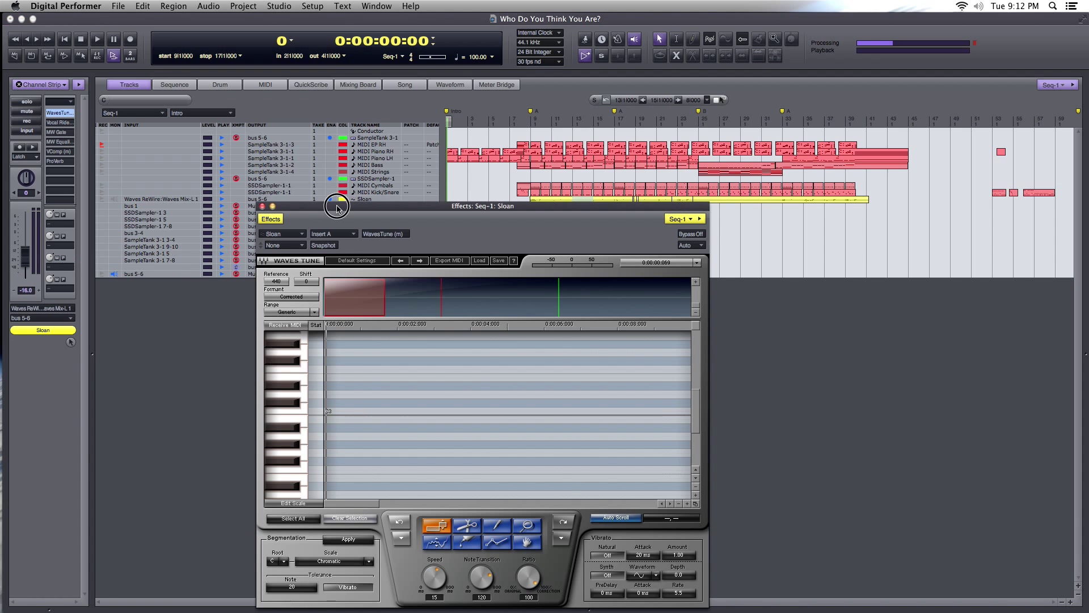
drag(337, 208, 356, 160)
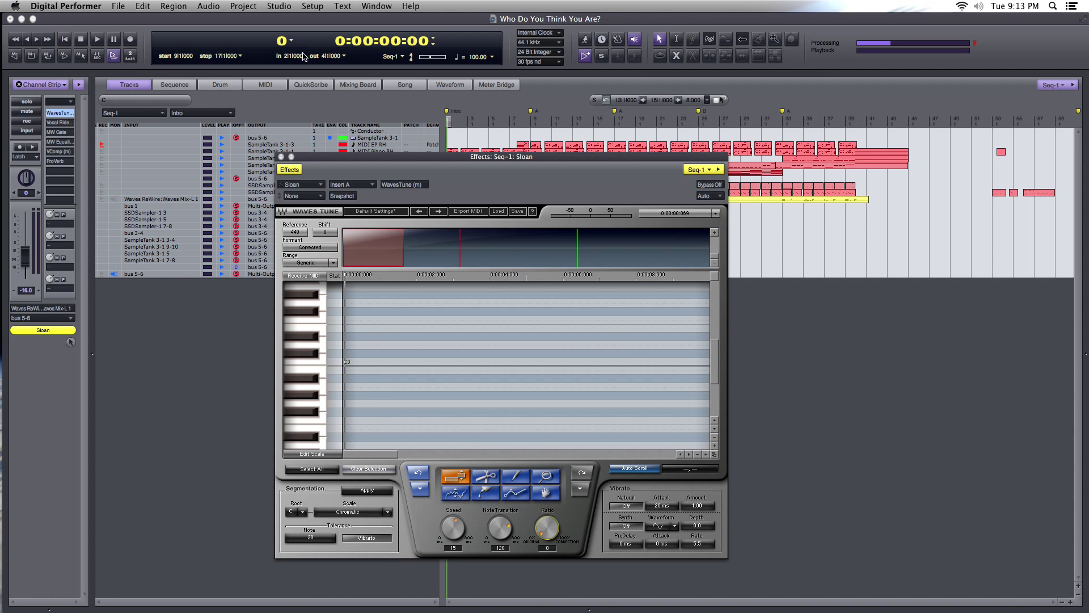
drag(341, 157, 379, 207)
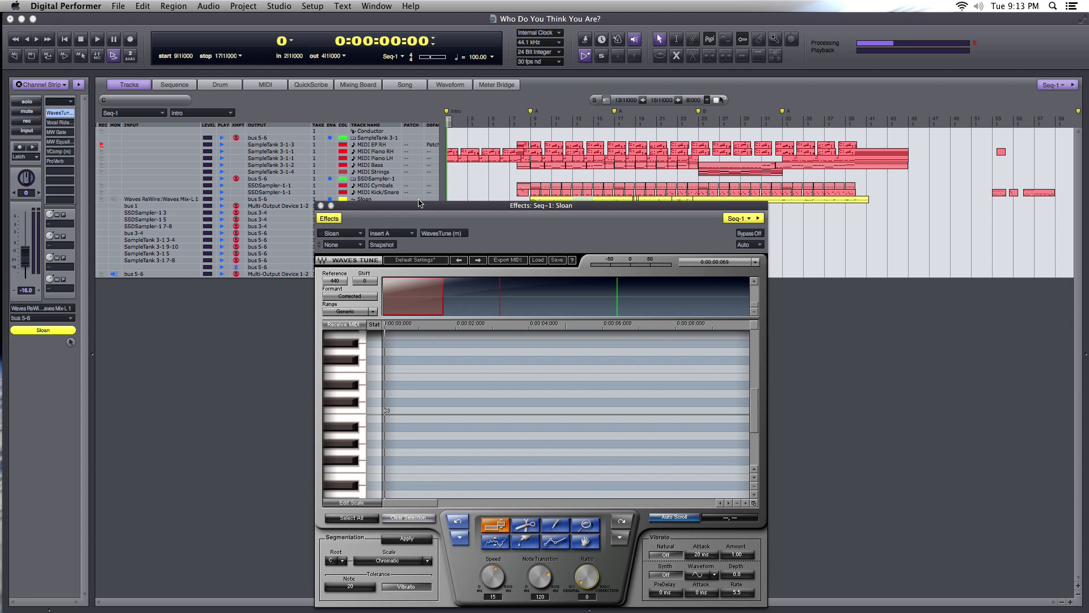
- Play the song from the beginning so WavesTune scans the complete vocal, and stop playback once the vocal ends
key(space)
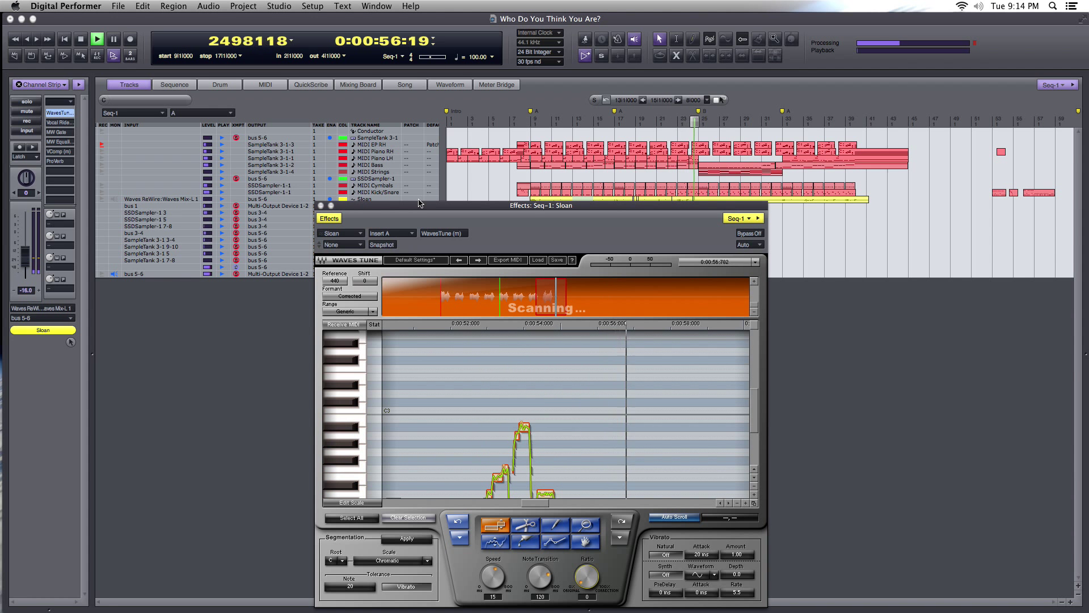
mouse_move(2, 254)
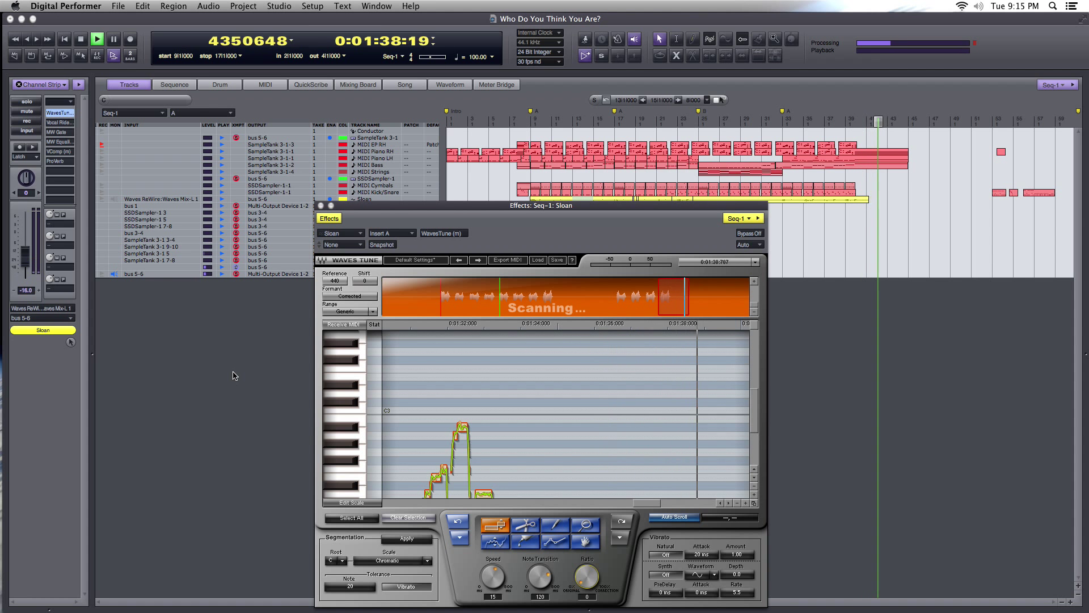
key(space)
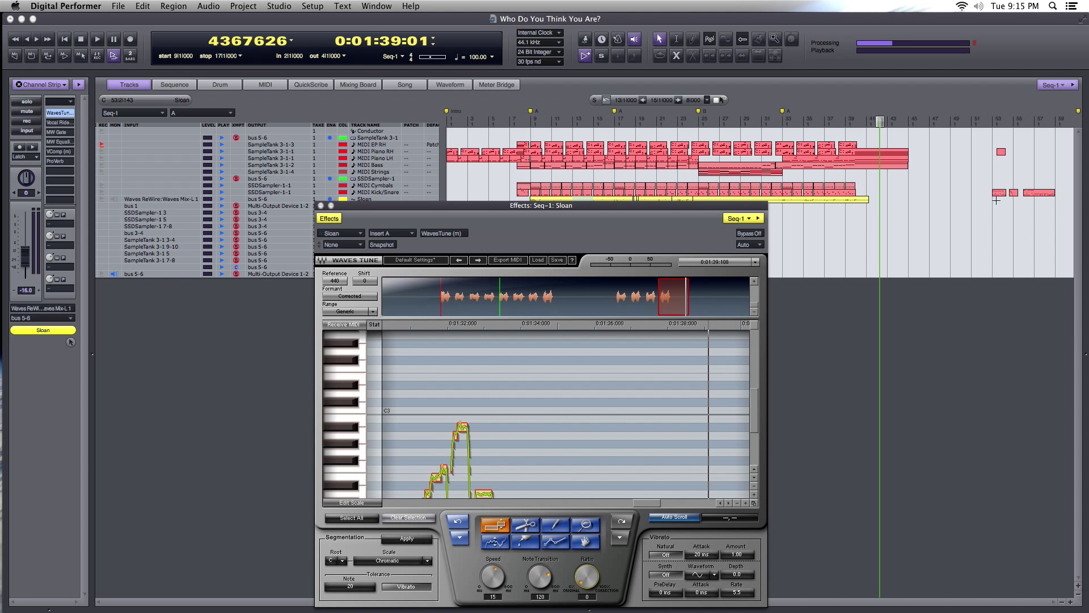
- Examine the detected vocal pitch notes in WavesTune along the scanned timeline
scroll(626, 395, down, 5)
scroll(626, 394, left, 5)
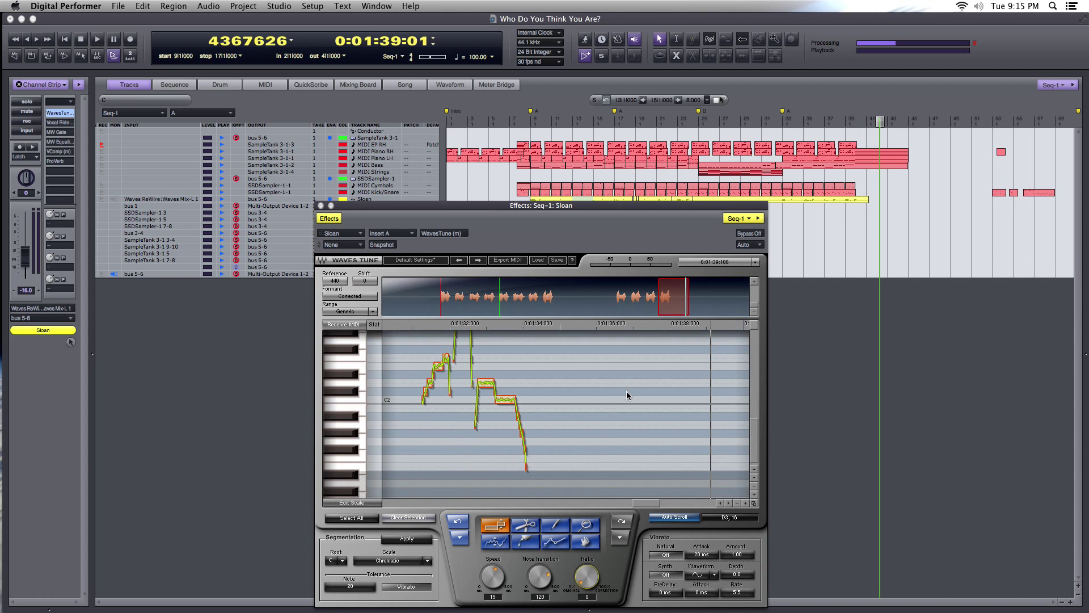
scroll(626, 395, left, 10)
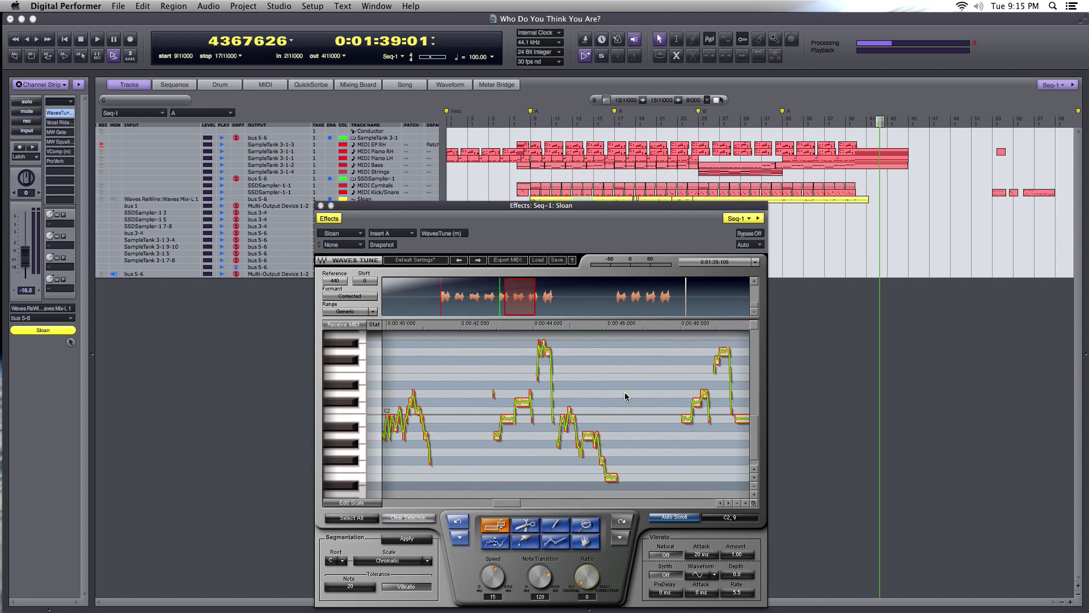
scroll(624, 392, right, 10)
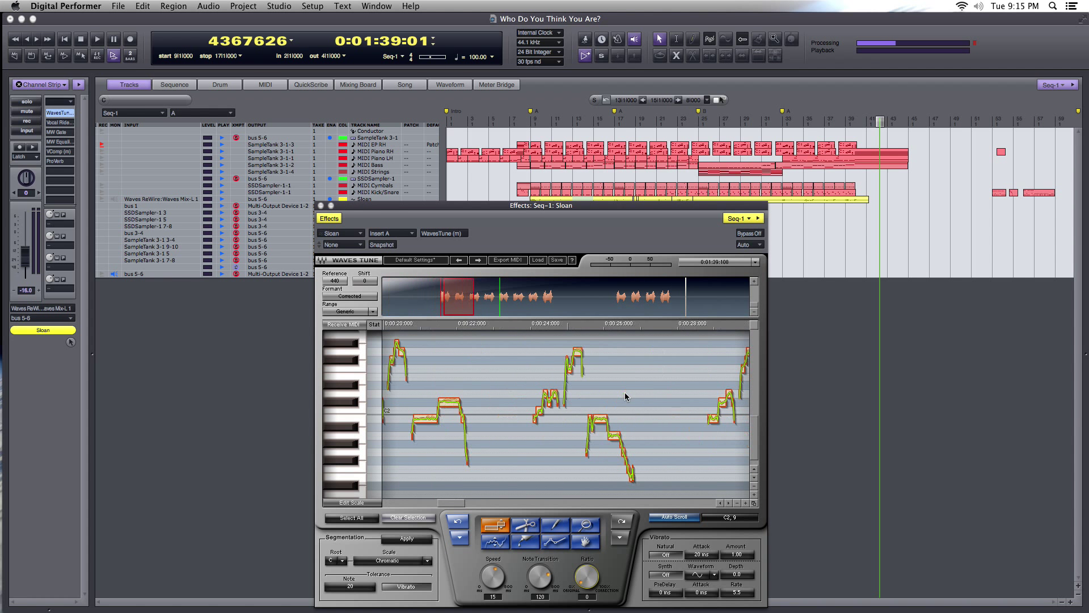
scroll(625, 395, right, 15)
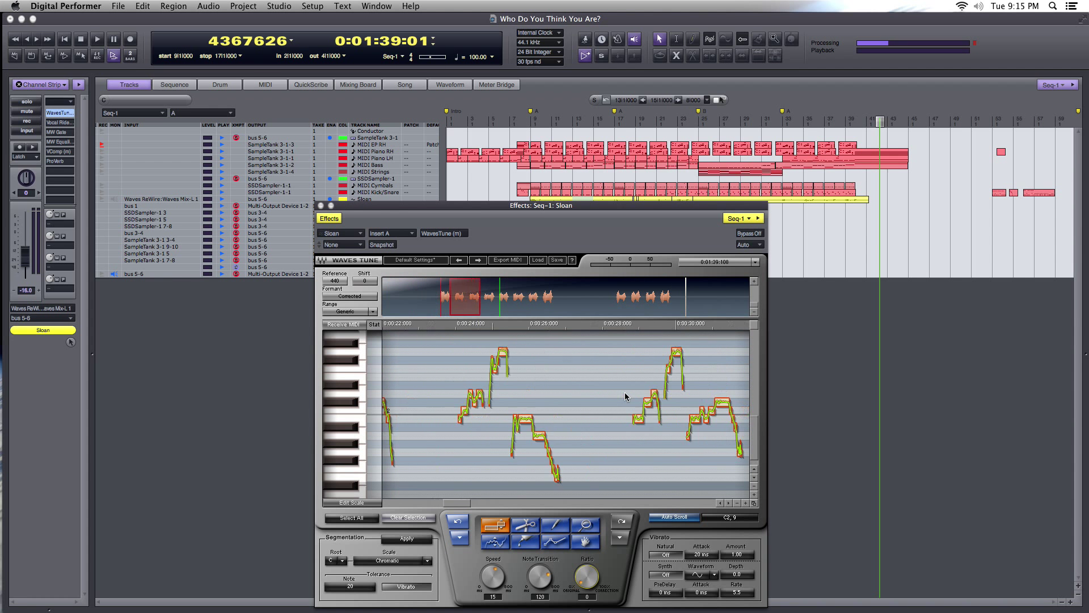
scroll(626, 396, right, 20)
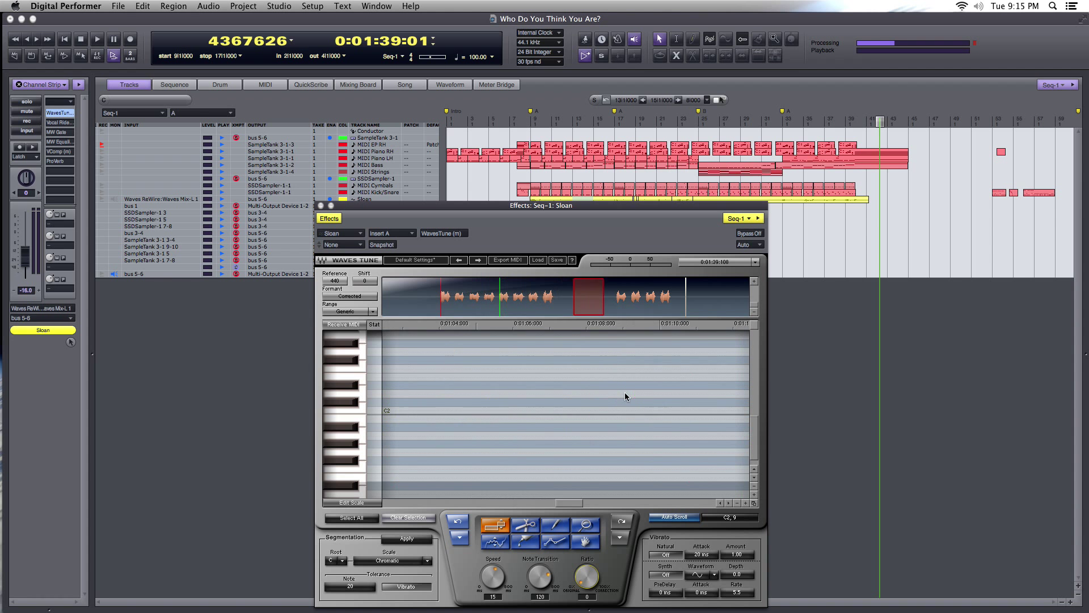
scroll(624, 393, left, 20)
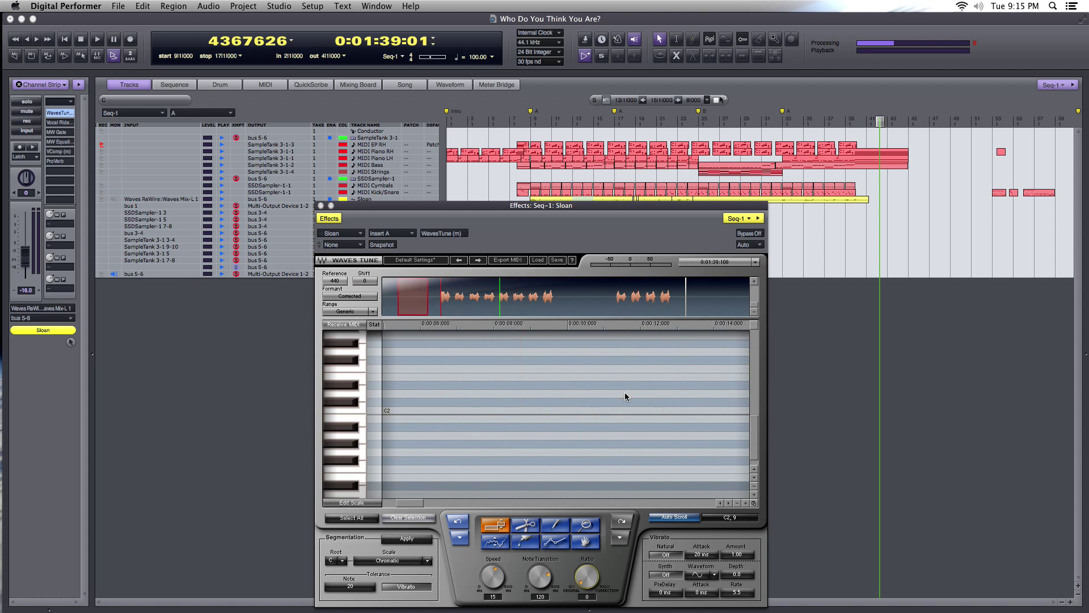
scroll(625, 392, right, 20)
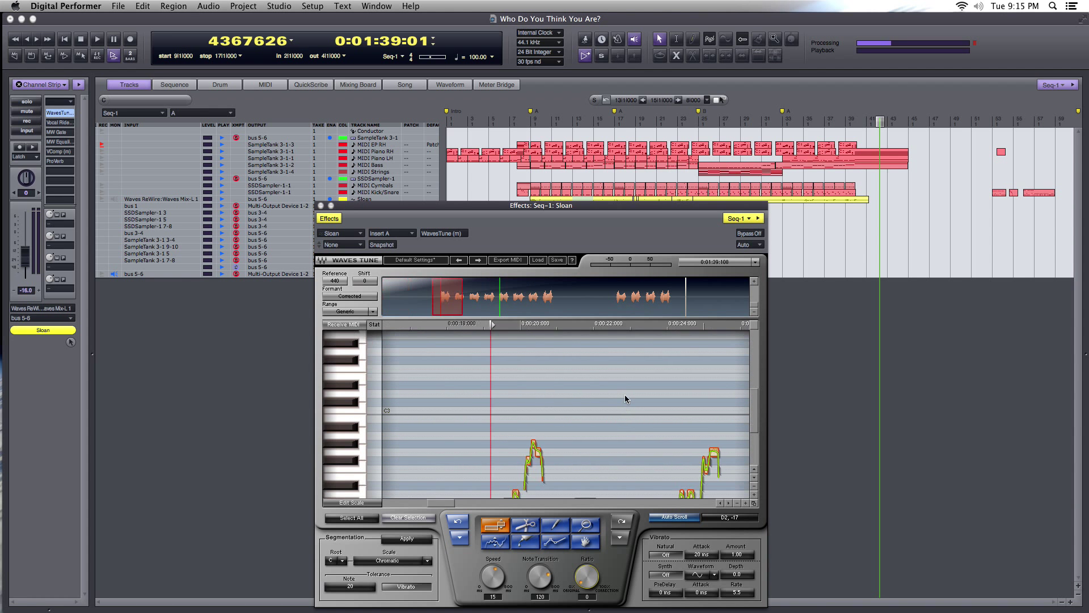
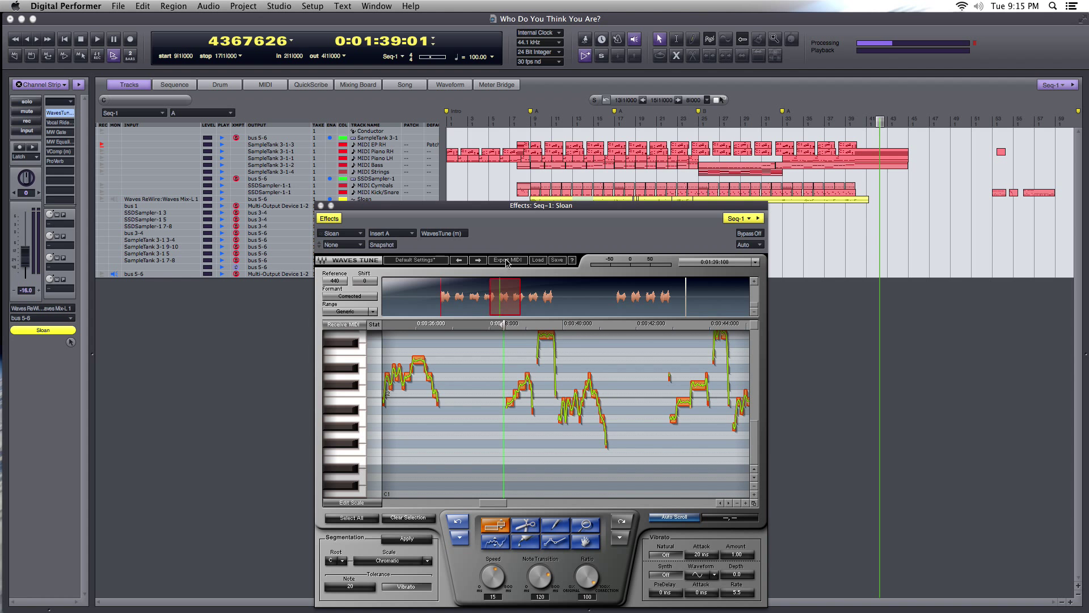
- Export the detected vocal notes from WavesTune as the MIDI file WavesTune Output.mid on the Desktop
click(507, 262)
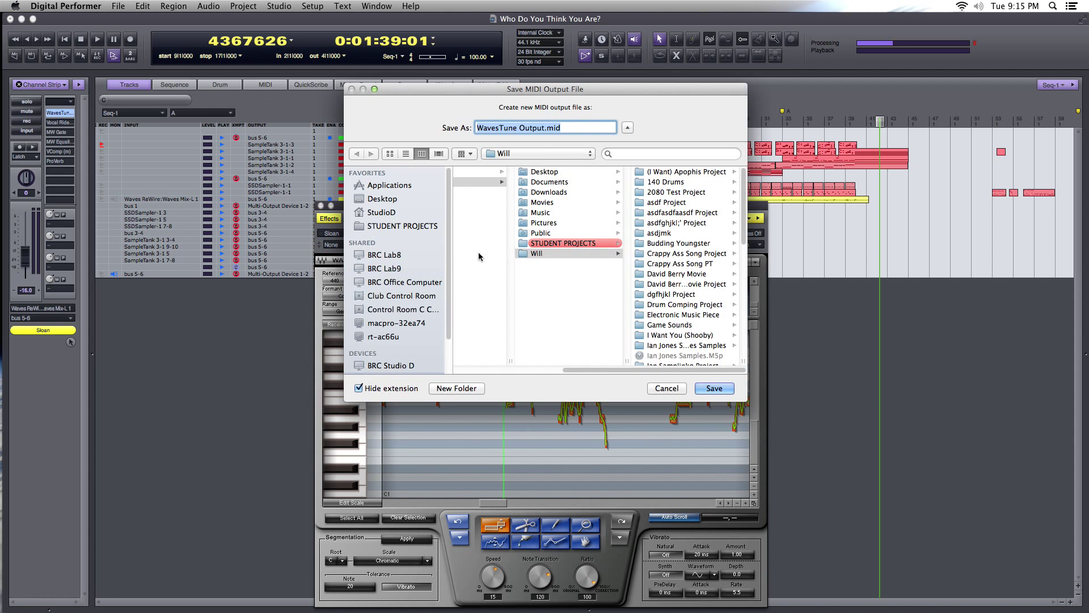
click(395, 202)
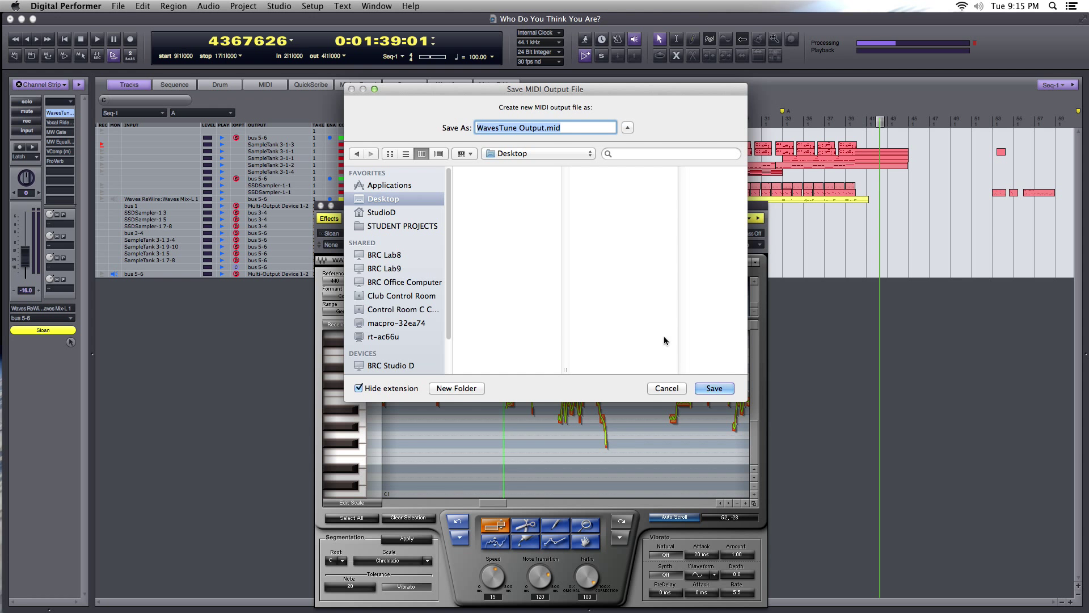
click(713, 388)
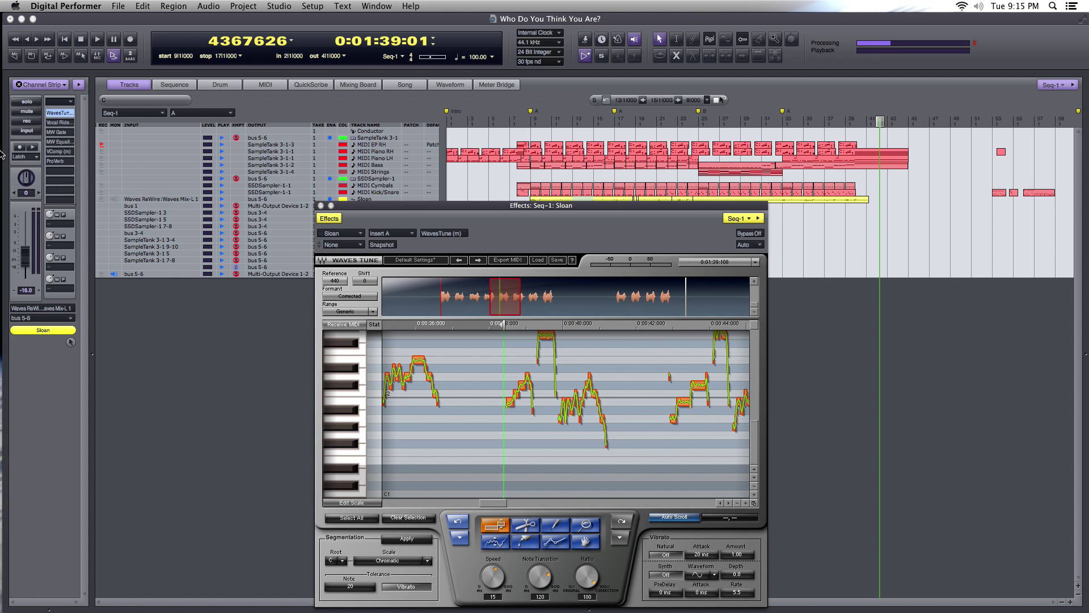
- Switch to Finder and locate the exported WavesTune Output.mid file on the Desktop
click(9, 133)
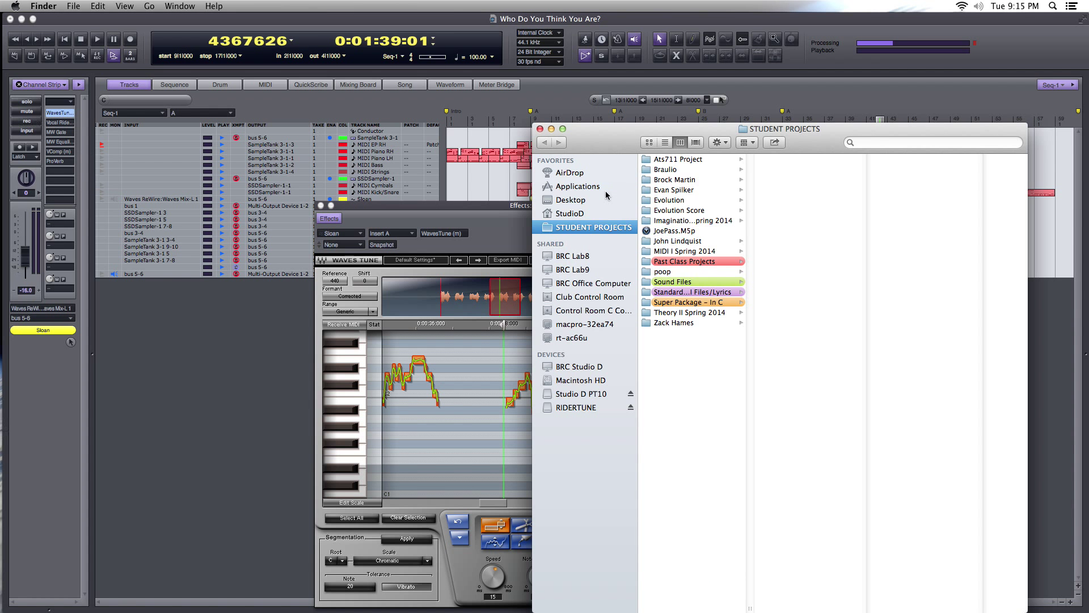
click(615, 188)
click(573, 199)
click(673, 161)
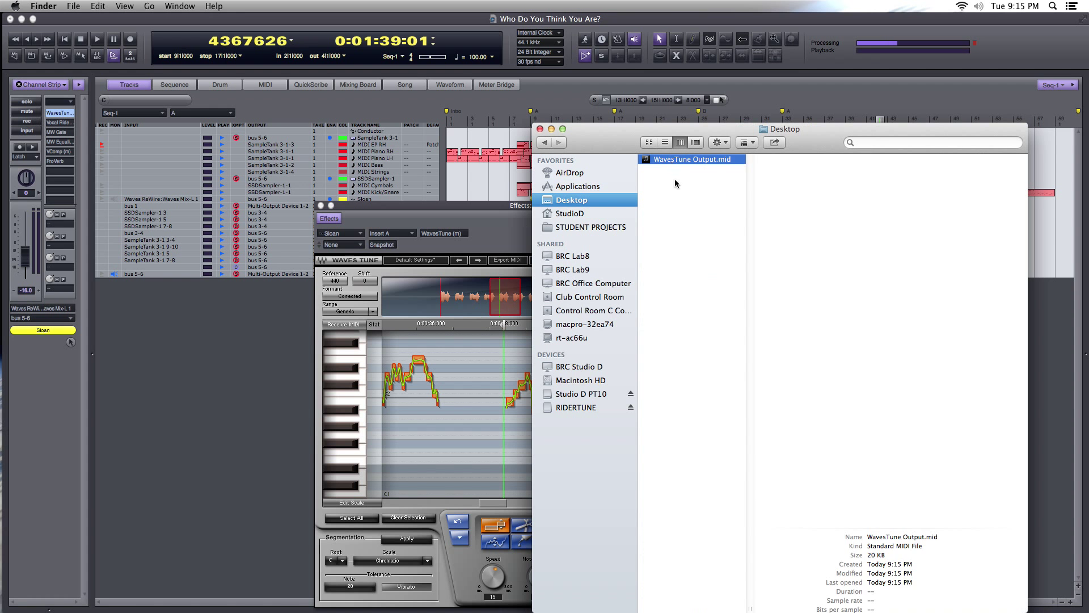
click(684, 184)
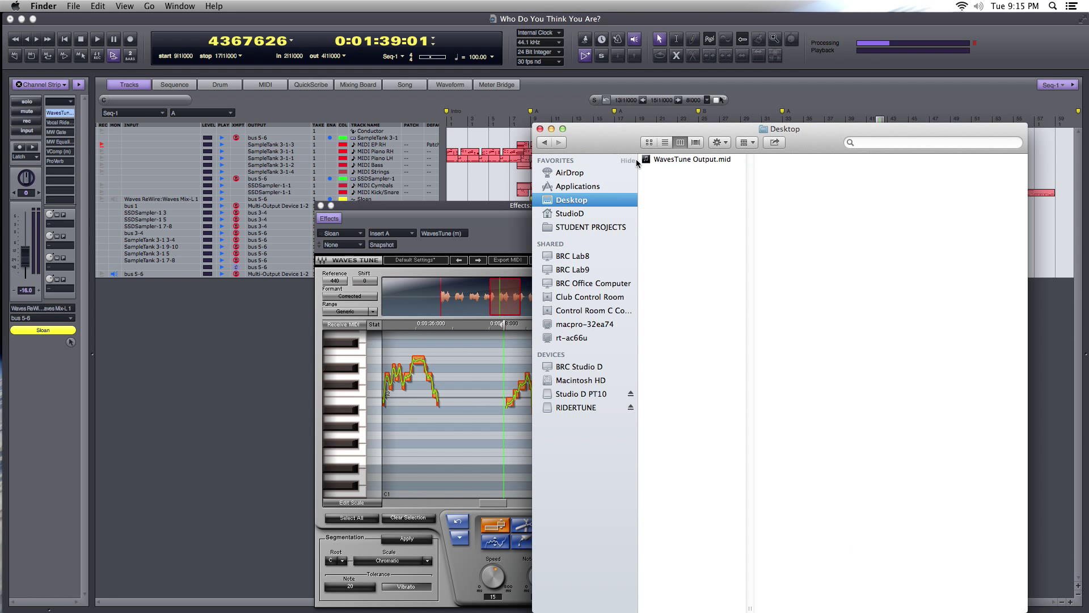
- Return to Digital Performer and add a new MIDI track below the MIDI Kick/Snare track
click(271, 315)
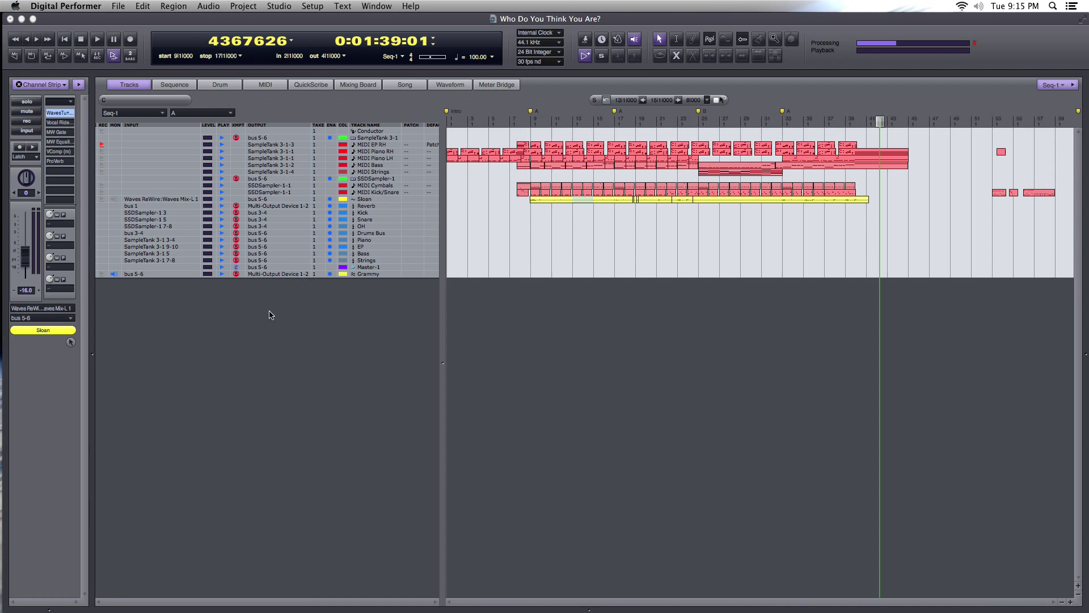
click(372, 194)
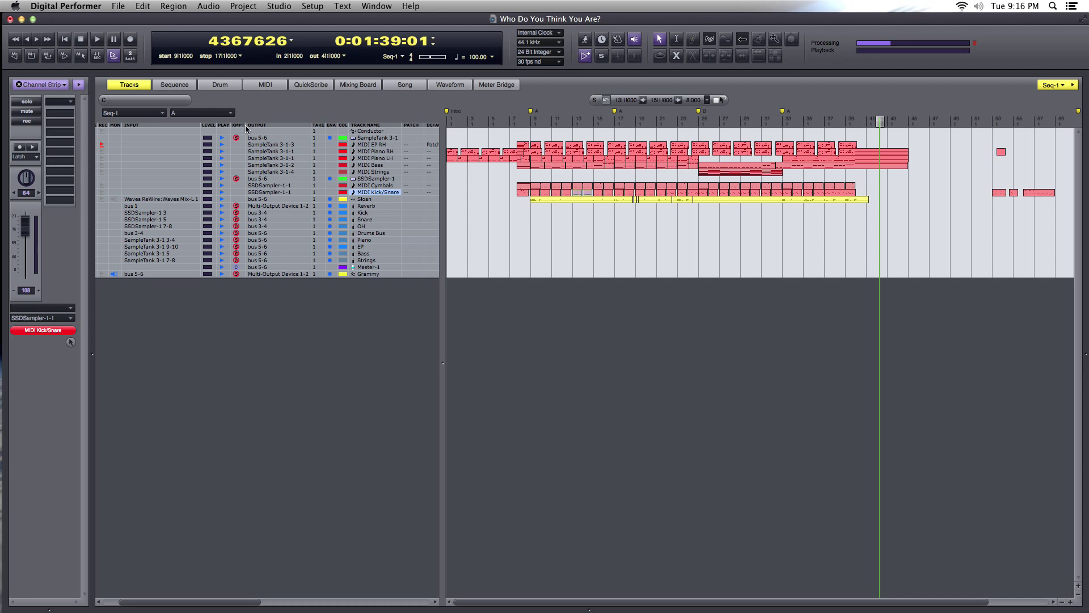
click(239, 7)
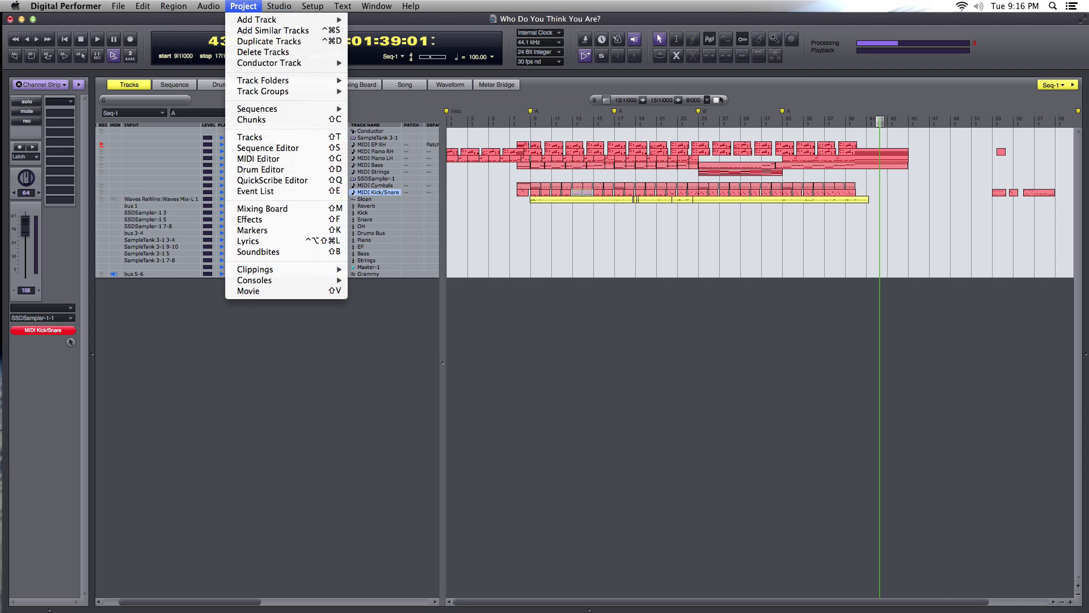
mouse_move(249, 22)
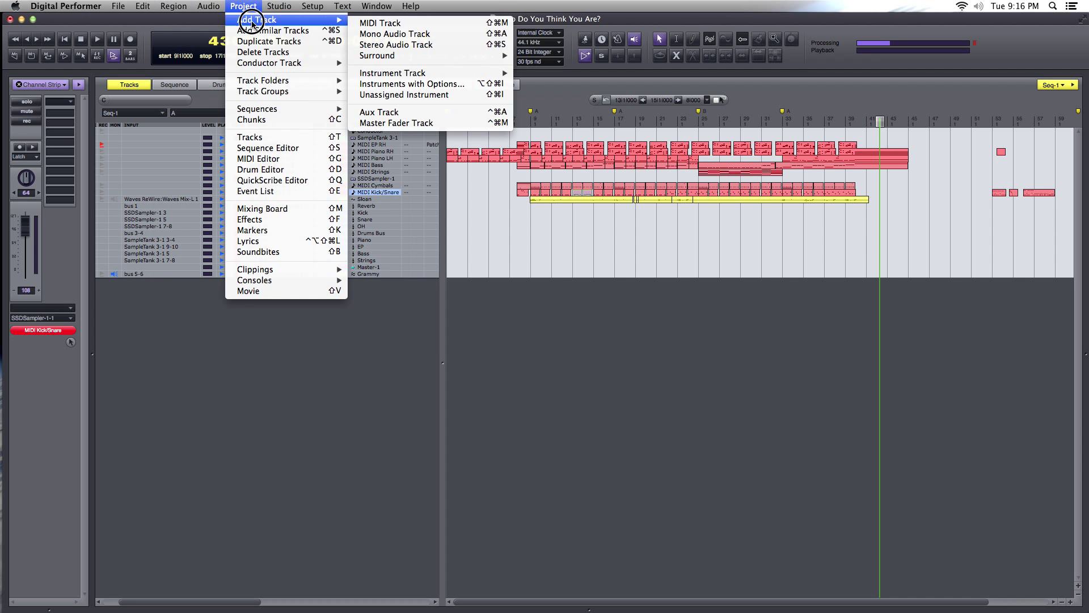
click(392, 34)
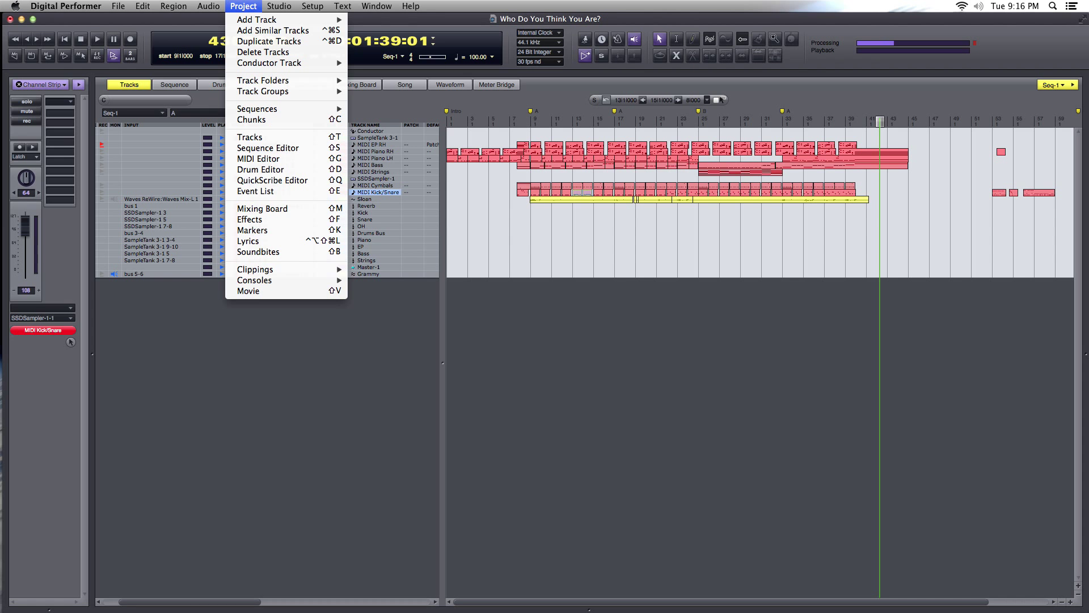
mouse_move(256, 22)
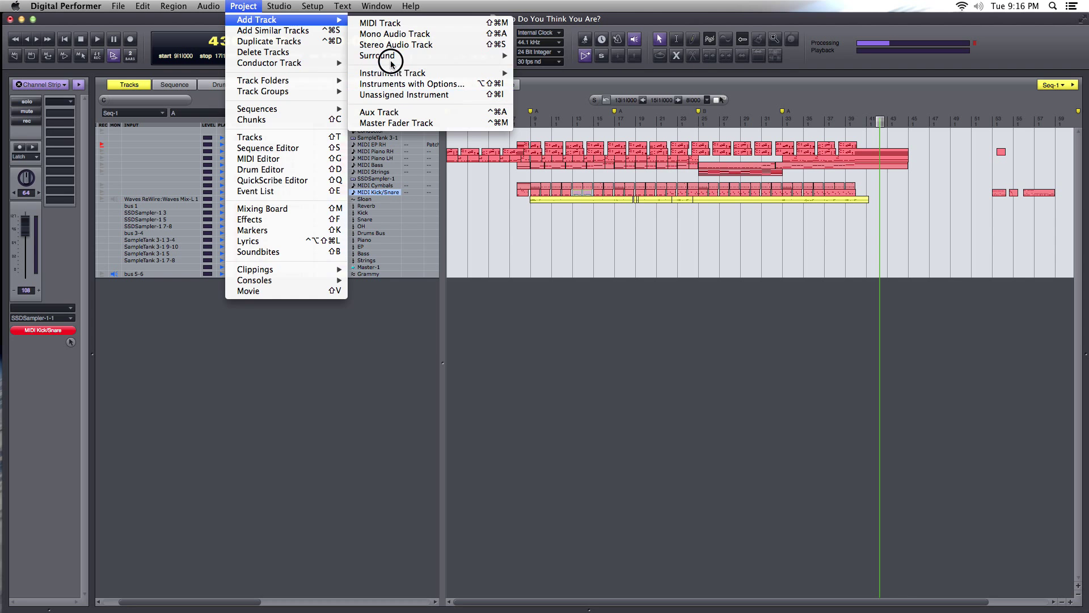
click(391, 23)
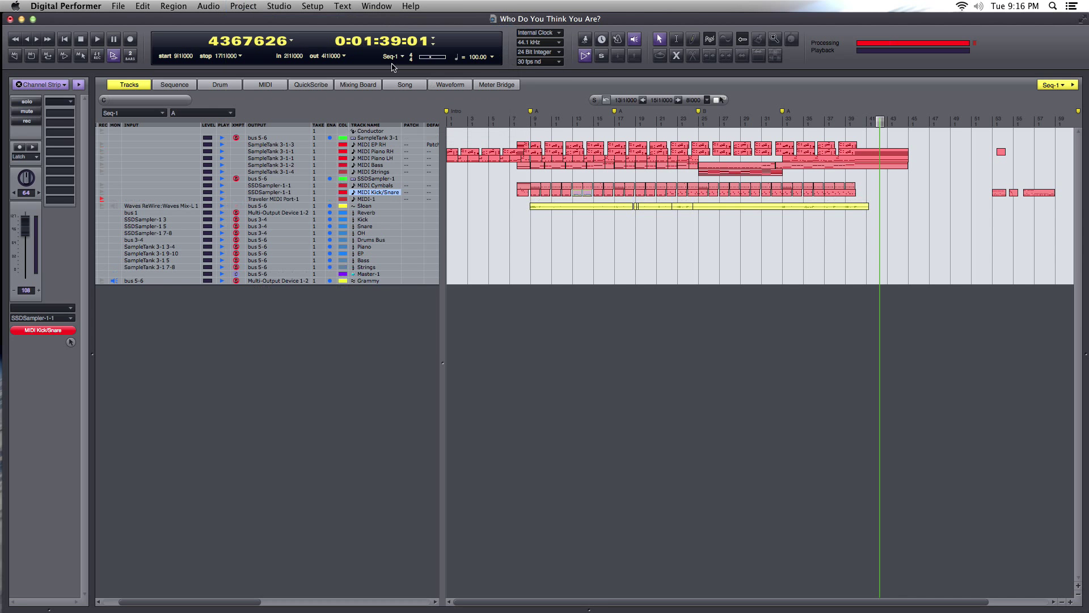
- Set the output of the new MIDI-1 track to SampleTank 3-1-5
click(382, 198)
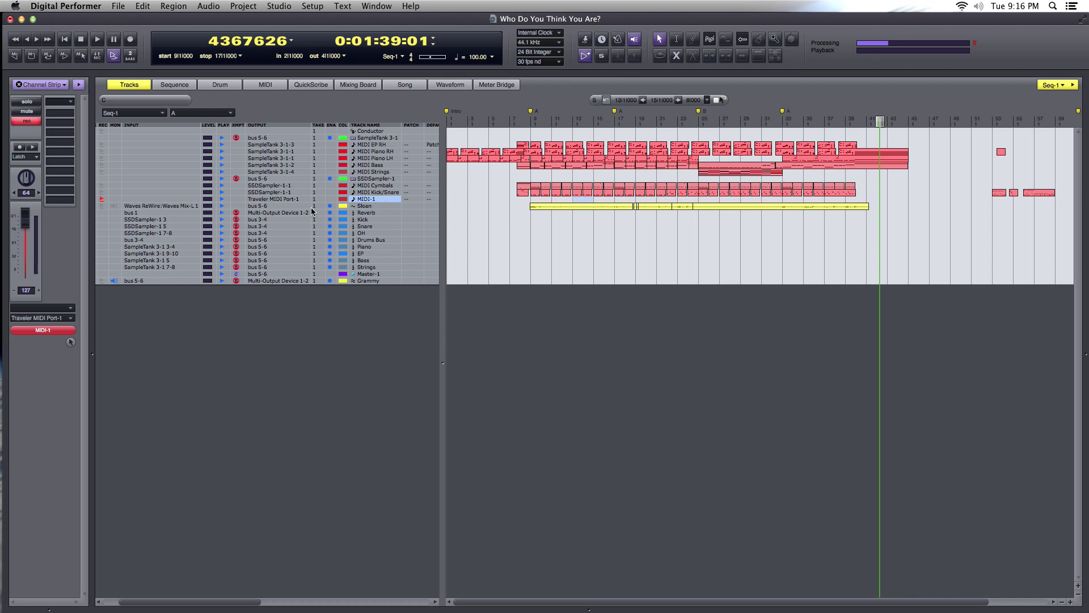
click(288, 200)
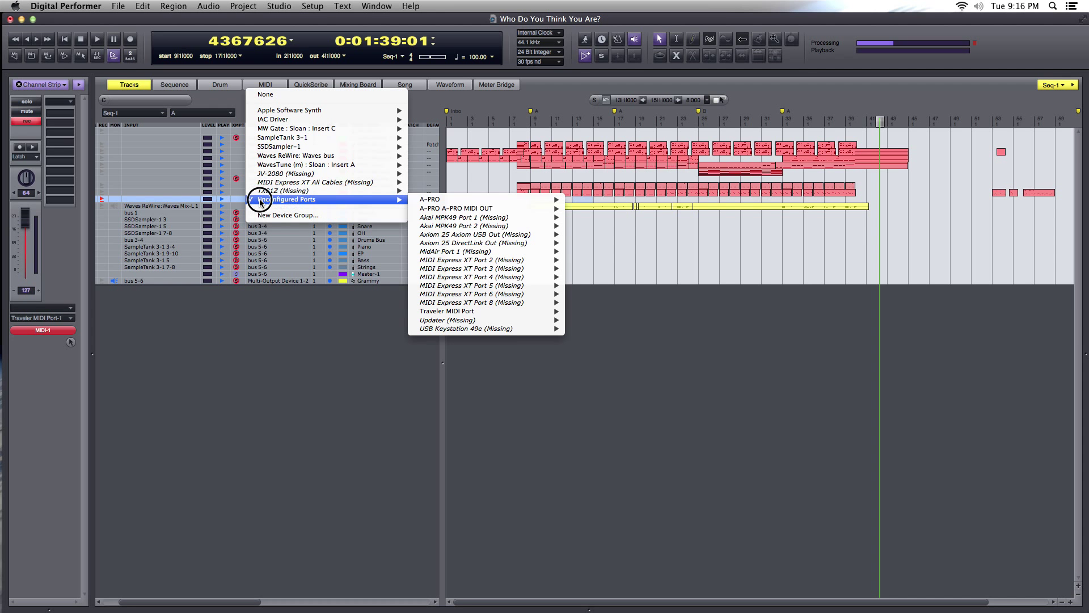
mouse_move(263, 180)
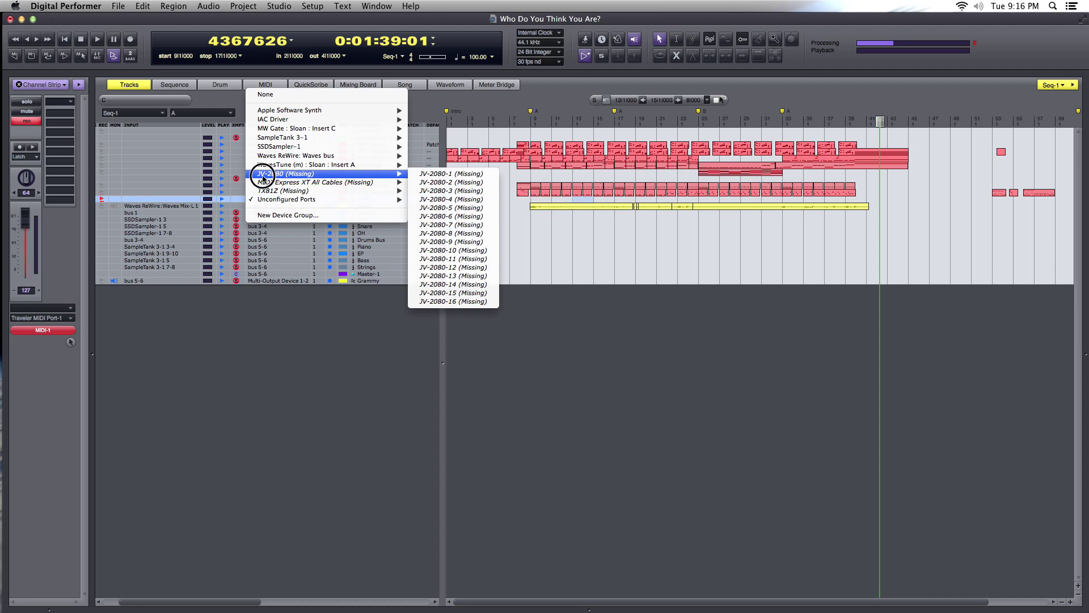
mouse_move(272, 138)
click(331, 135)
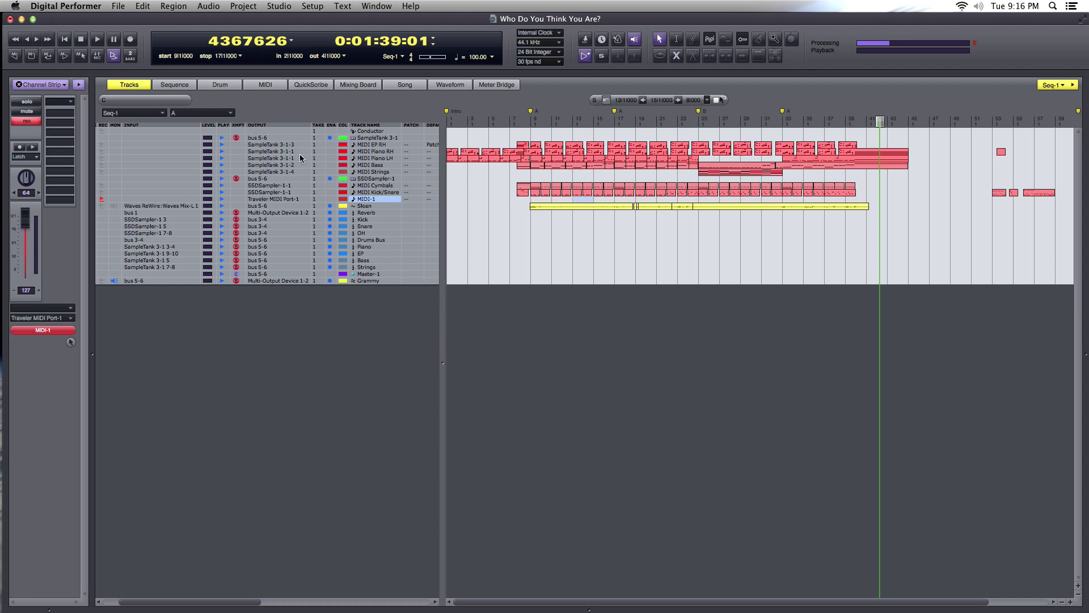
click(282, 201)
mouse_move(290, 138)
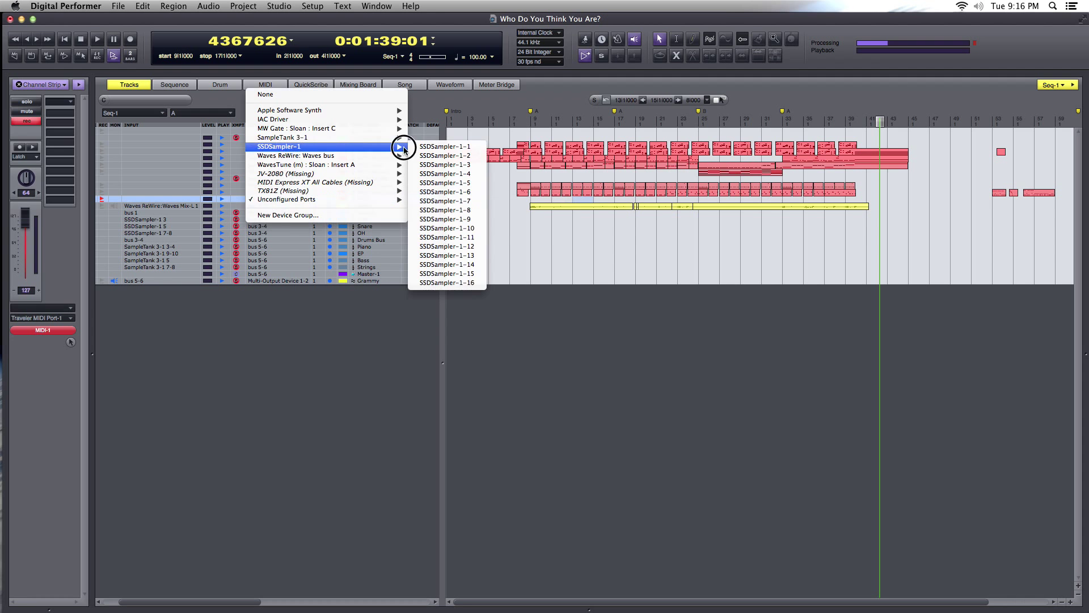
click(448, 174)
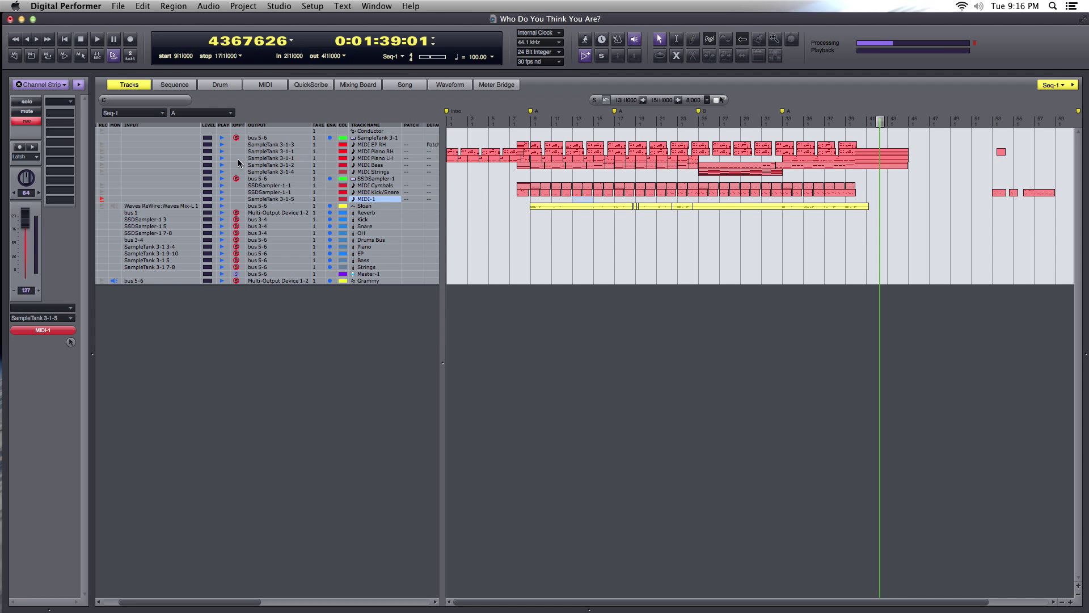
- Open the SampleTank 3 instrument and load the Oboe from the Woodwinds category into part 5
double_click(366, 138)
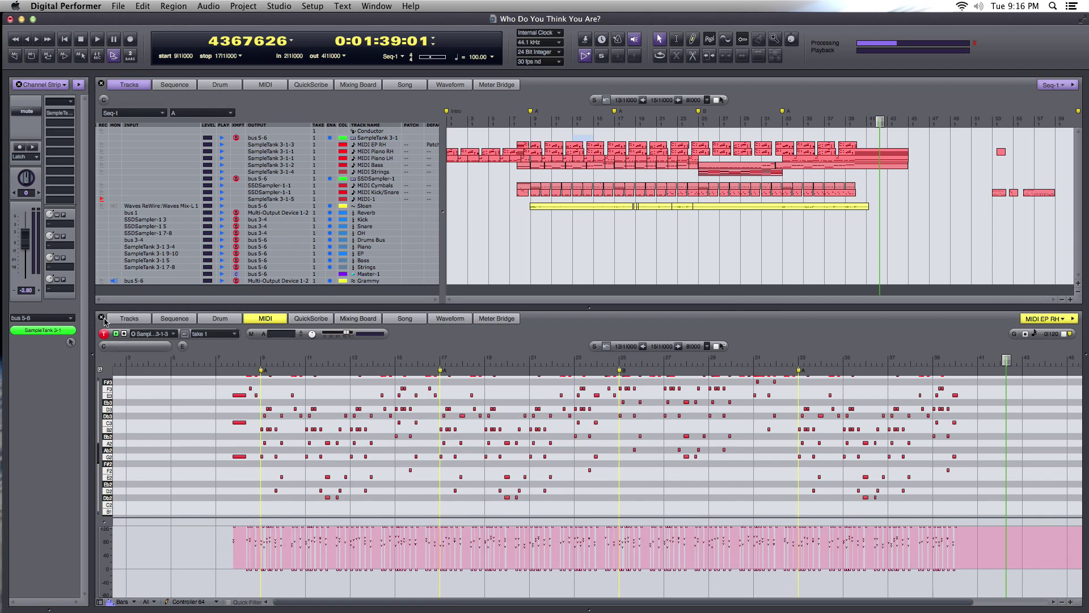
click(101, 317)
click(362, 139)
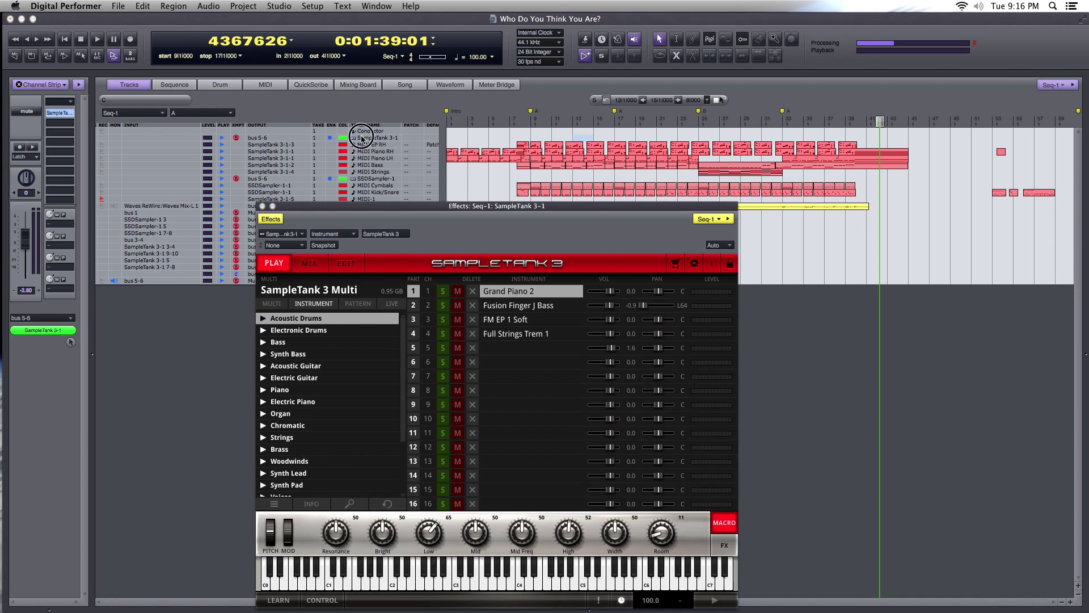
click(492, 353)
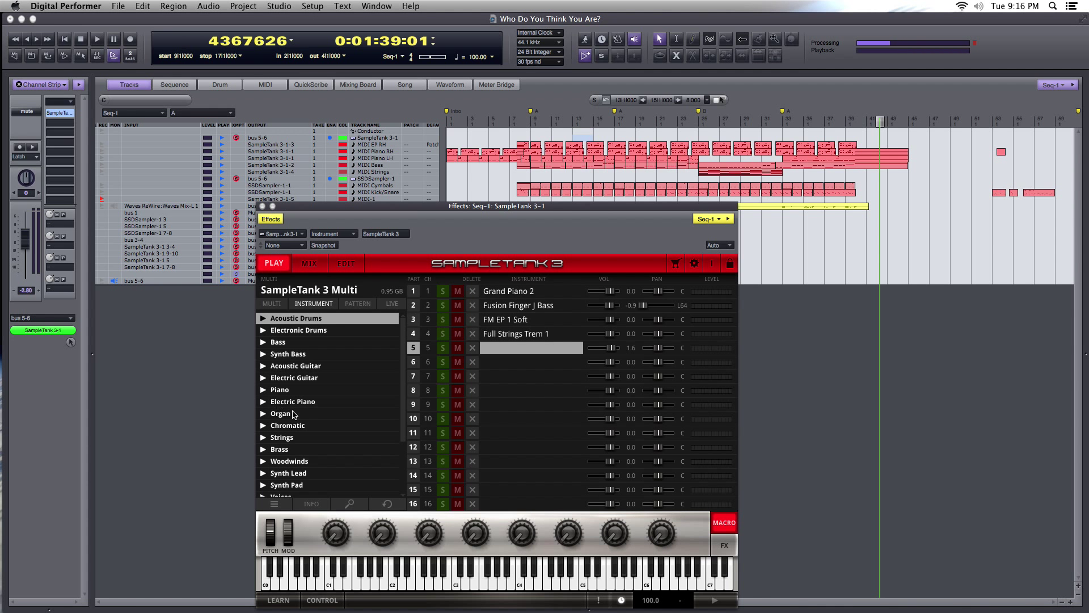
scroll(293, 414, down, 3)
click(265, 426)
click(264, 427)
scroll(275, 437, down, 6)
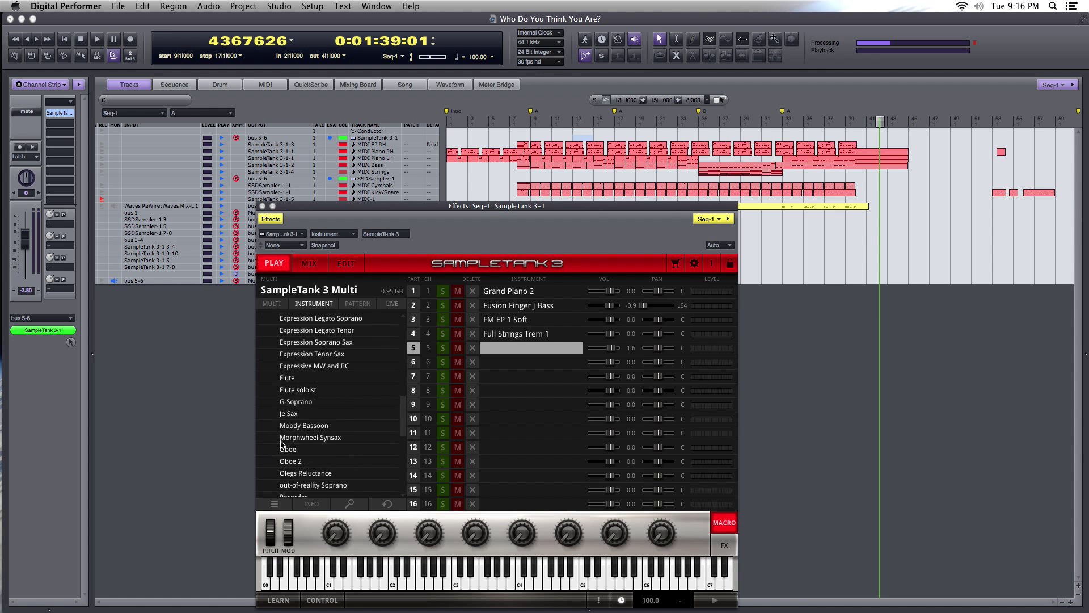
click(296, 452)
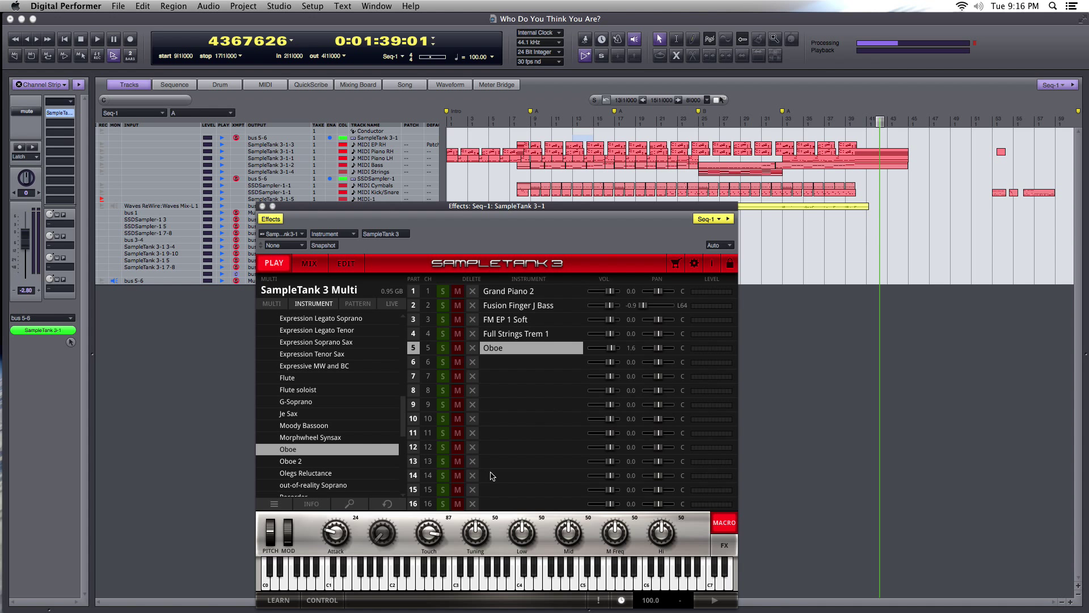
- Insert a Delay in the Oboe's fifth effect slot, adjust its delay time, and close the instrument window
click(723, 546)
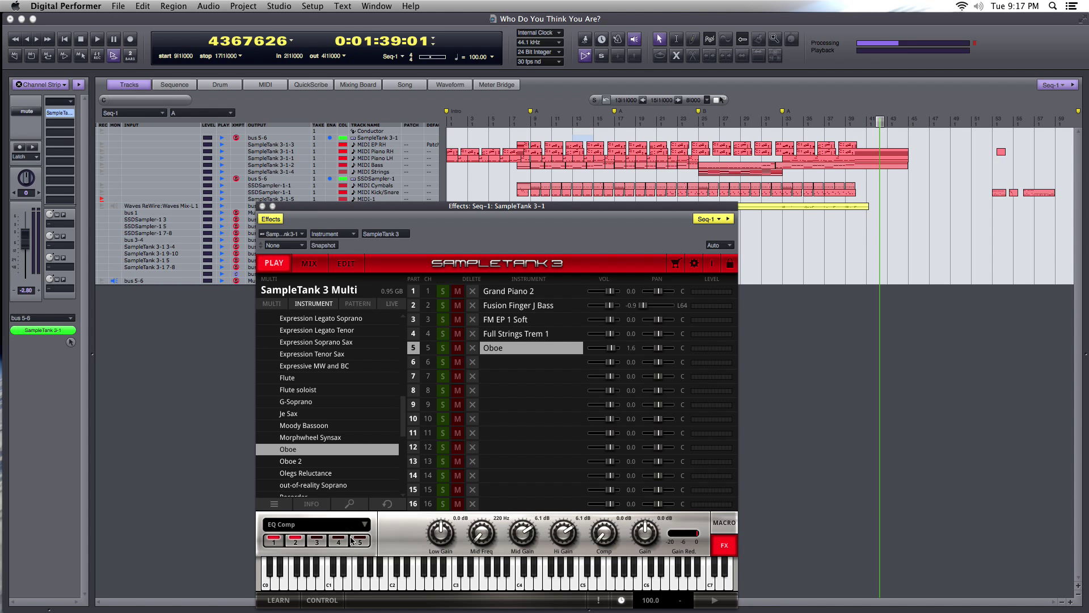
click(341, 541)
click(296, 542)
click(316, 542)
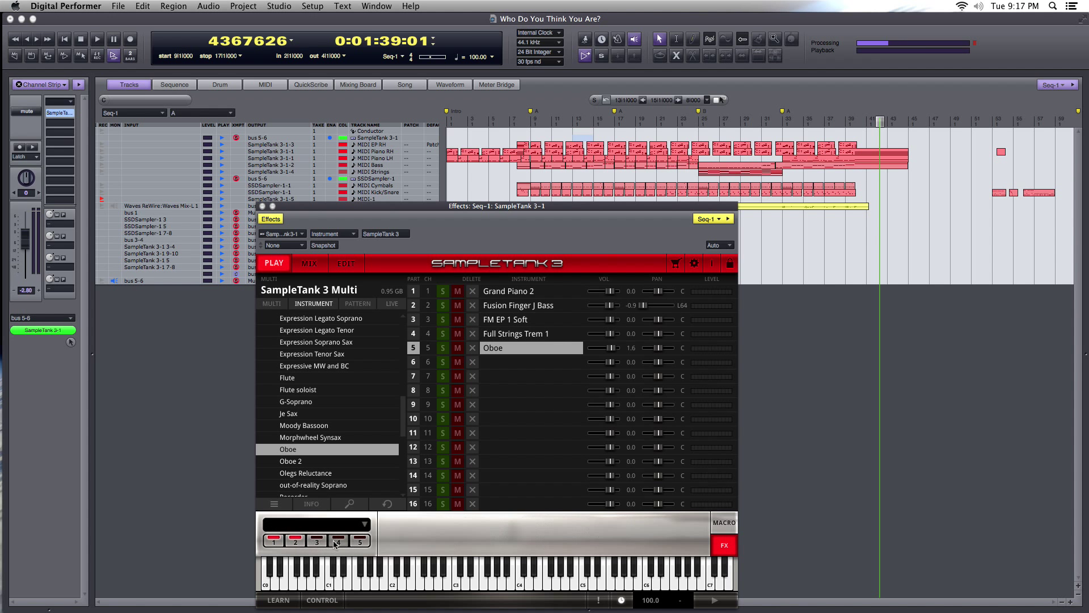
click(363, 542)
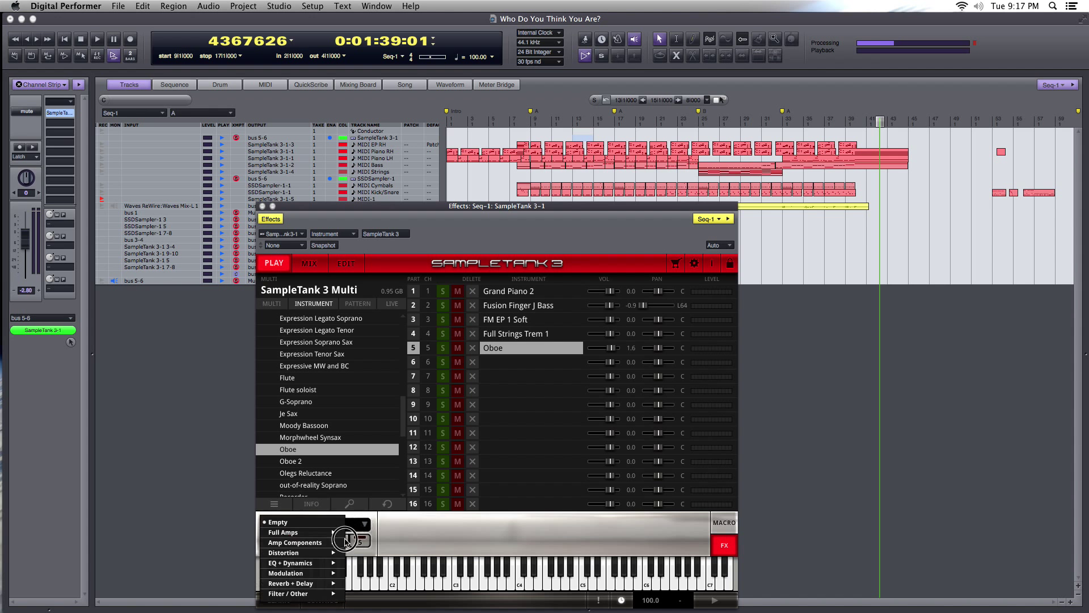
mouse_move(311, 584)
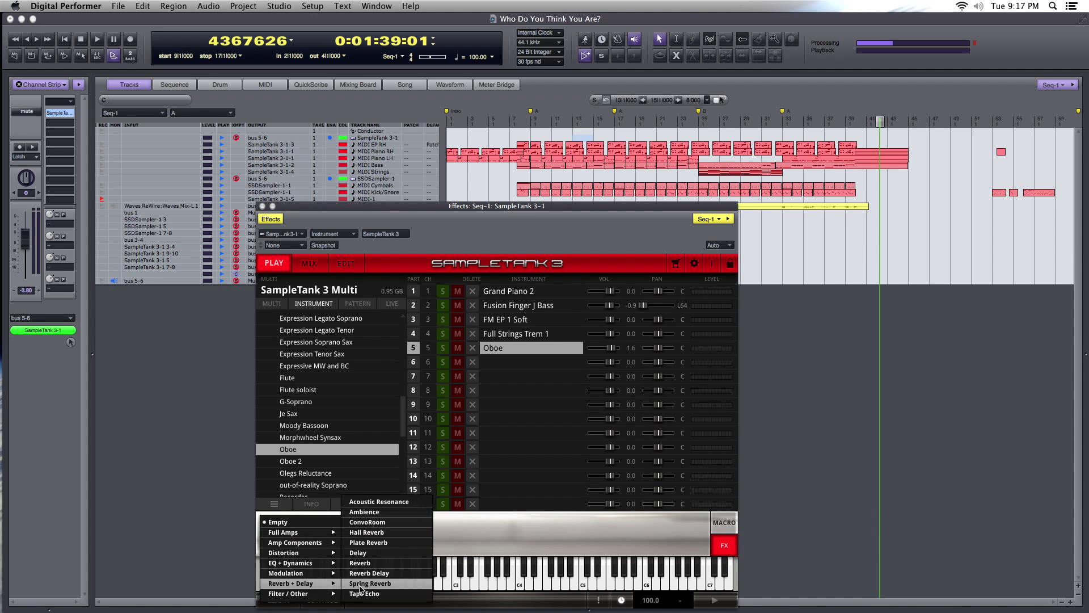
click(379, 558)
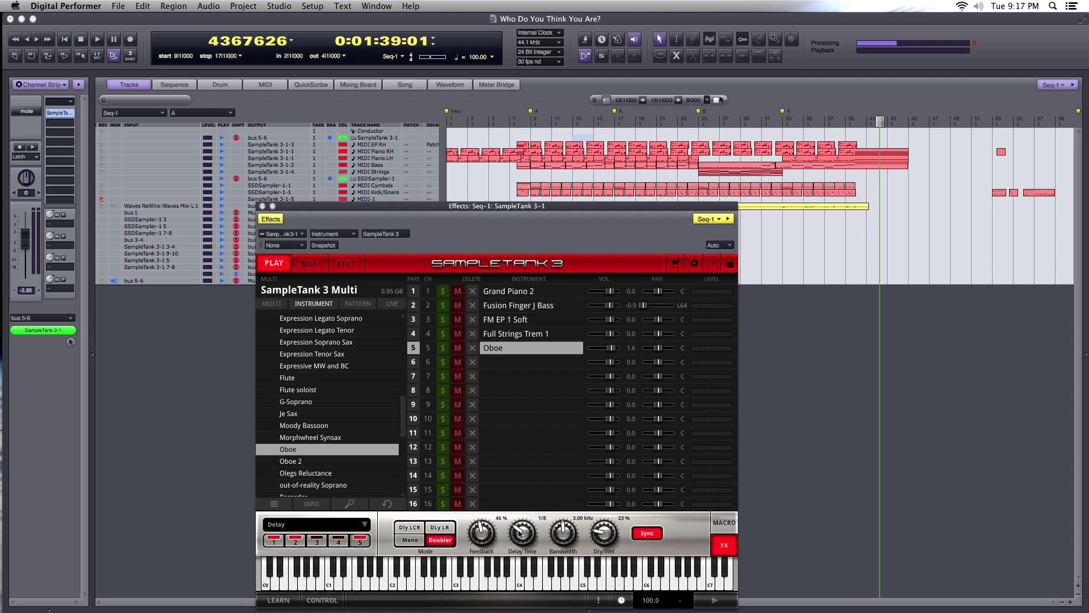
drag(519, 532, 489, 545)
click(263, 206)
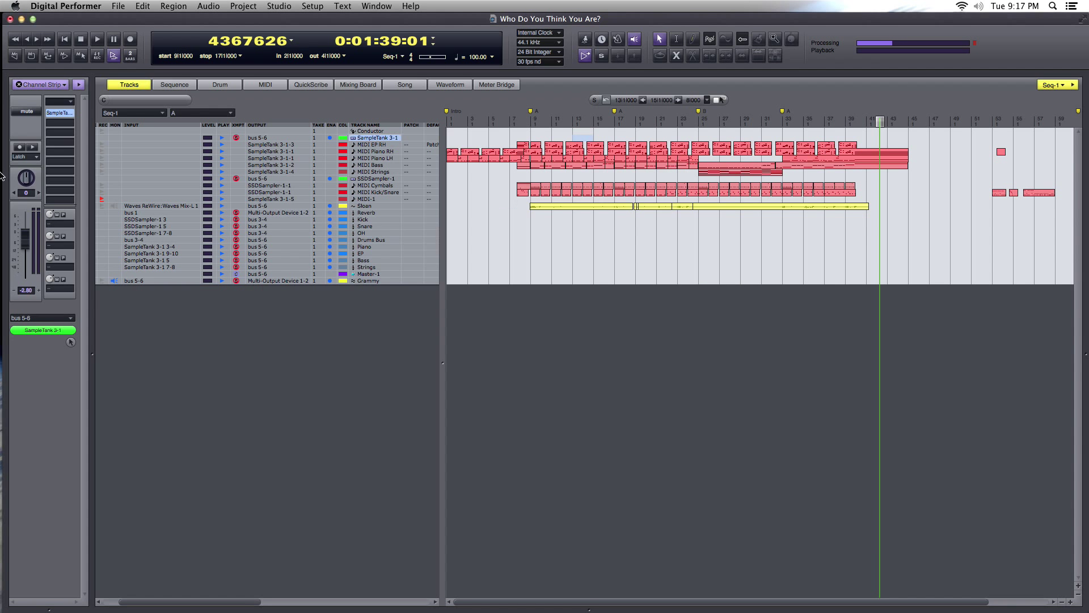
- Import WavesTune Output.mid from the Desktop to the start of the MIDI-1 track, and close the Finder window
mouse_move(1, 176)
click(15, 112)
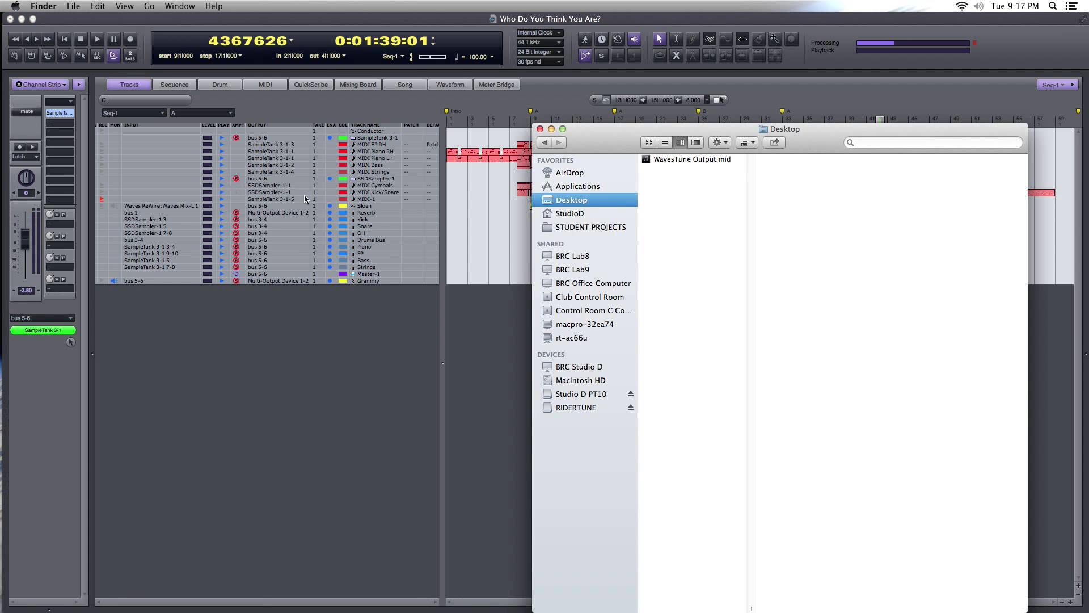
drag(631, 140, 457, 198)
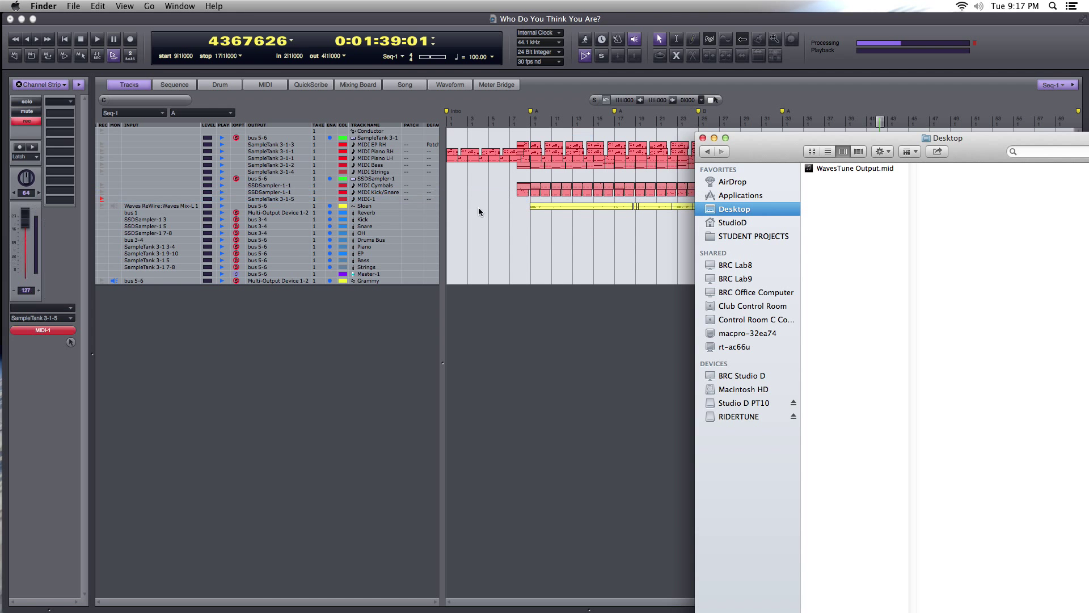
click(703, 139)
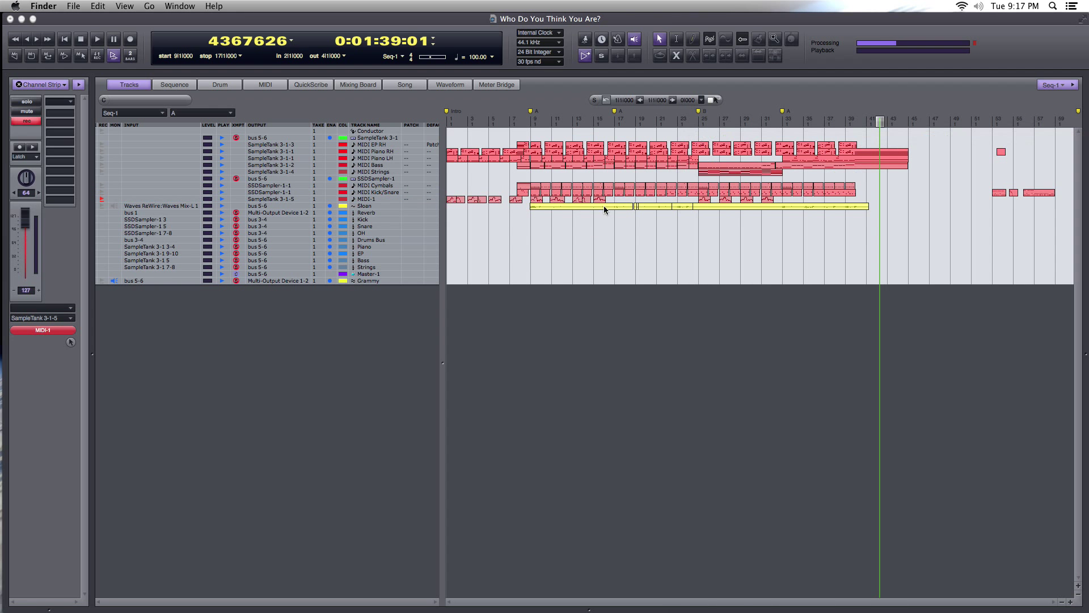
- Move the imported notes to begin at bar 9 in line with the vocal, and disable the vocal track
drag(793, 197, 542, 199)
click(621, 226)
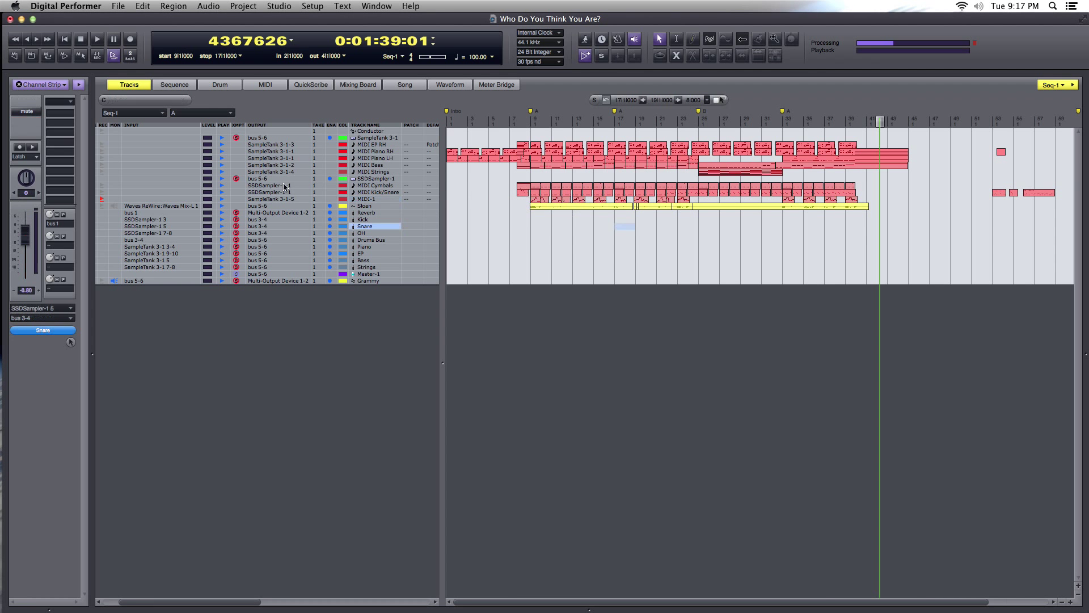
click(329, 206)
- Return to the song's start, disarm recording on the MIDI-1 track, and rename it Oboe
click(64, 39)
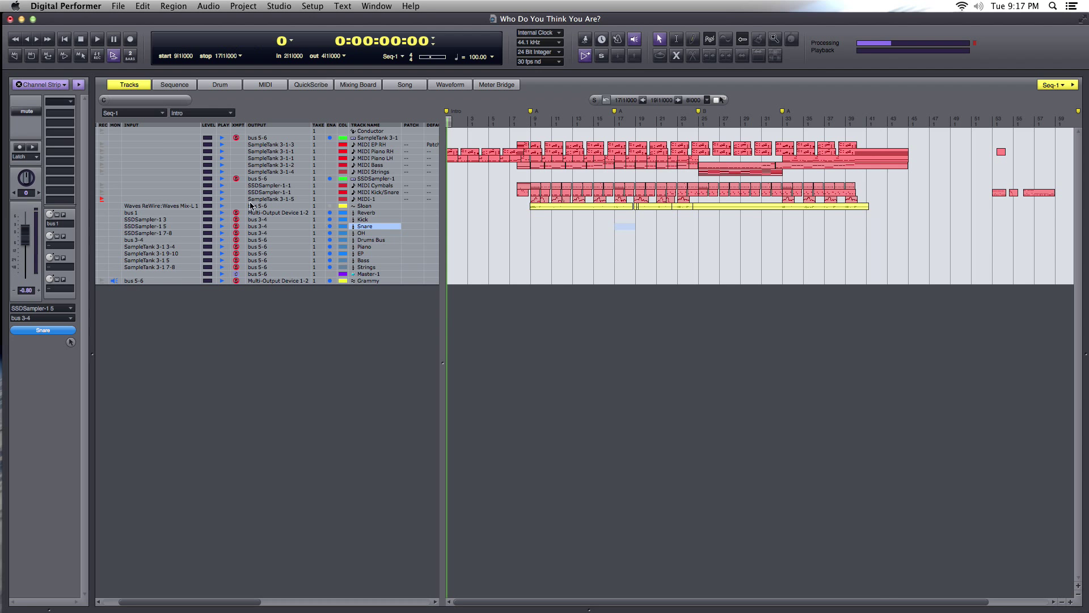
click(102, 199)
double_click(366, 200)
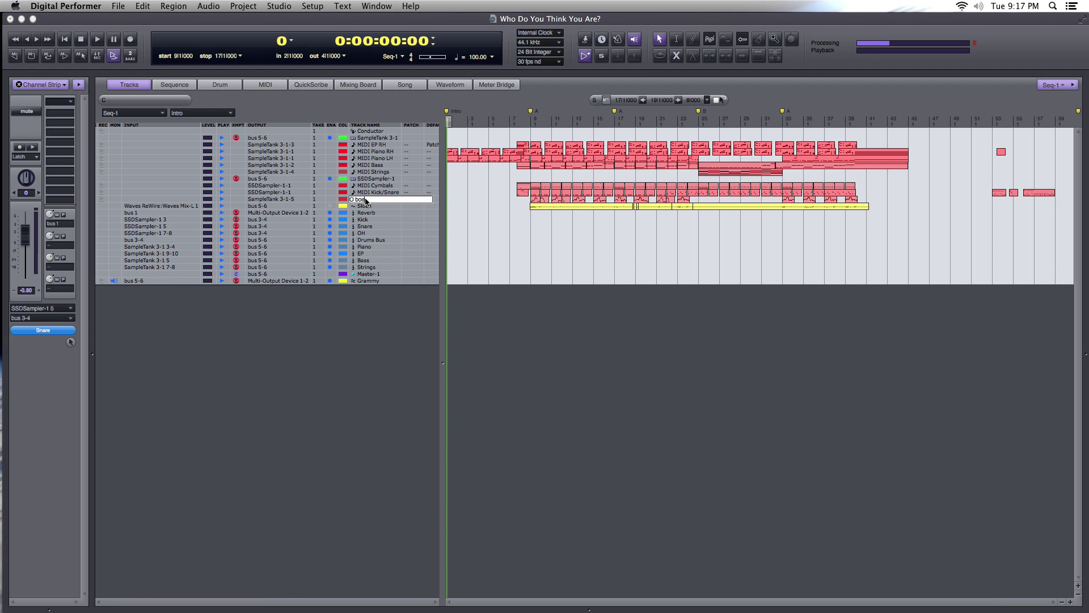
key(Return)
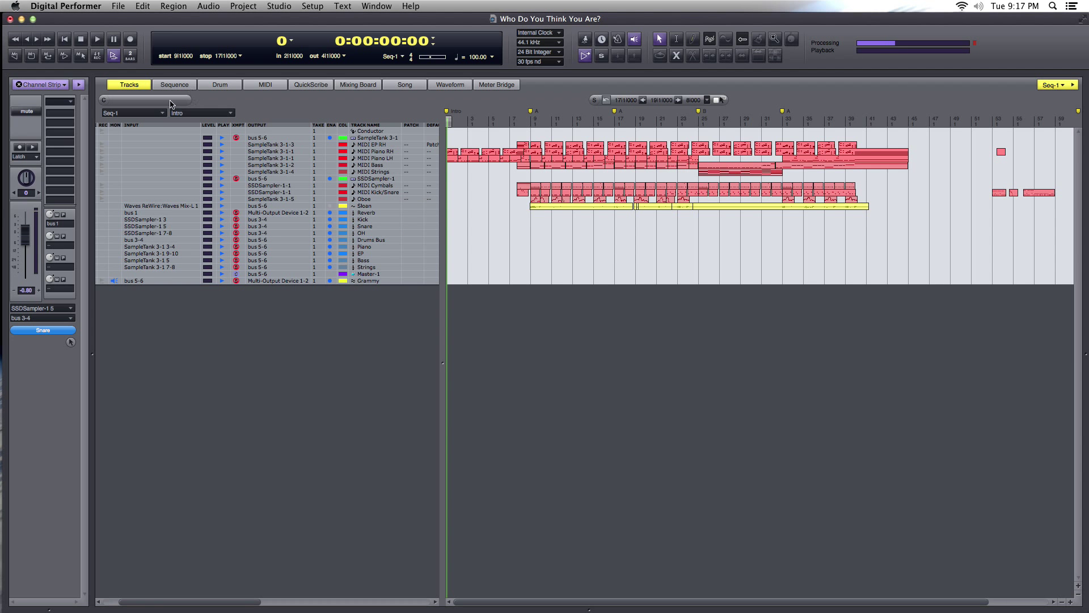
- Play the song from the beginning to hear the Oboe follow the vocal melody, and stop playback
click(97, 39)
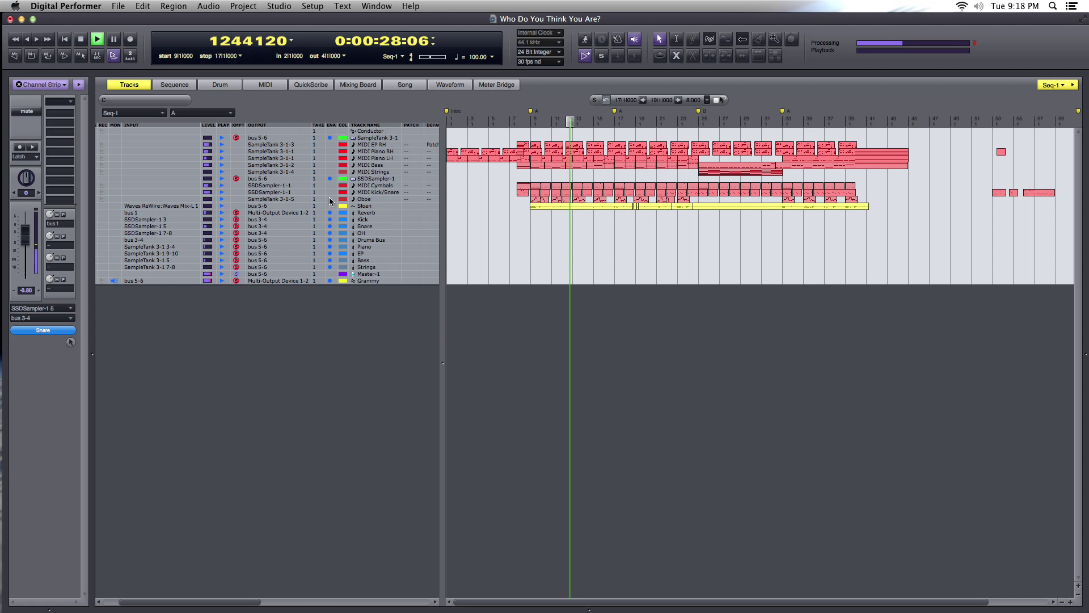
key(space)
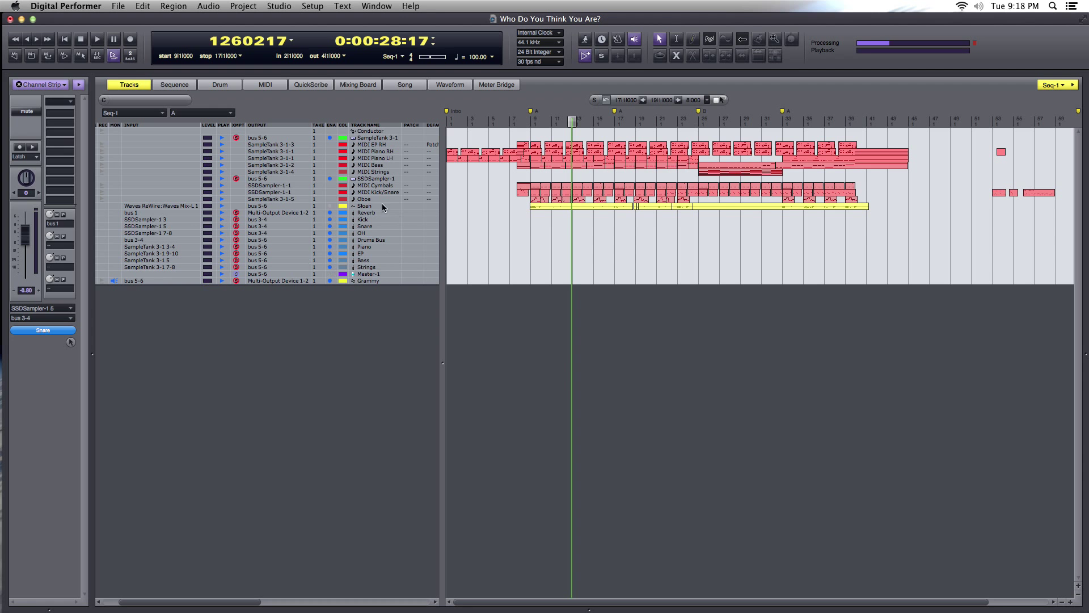
- Select the Oboe track's notes from bar 9 to bar 41 and open the Transpose window clear of the track list
click(379, 199)
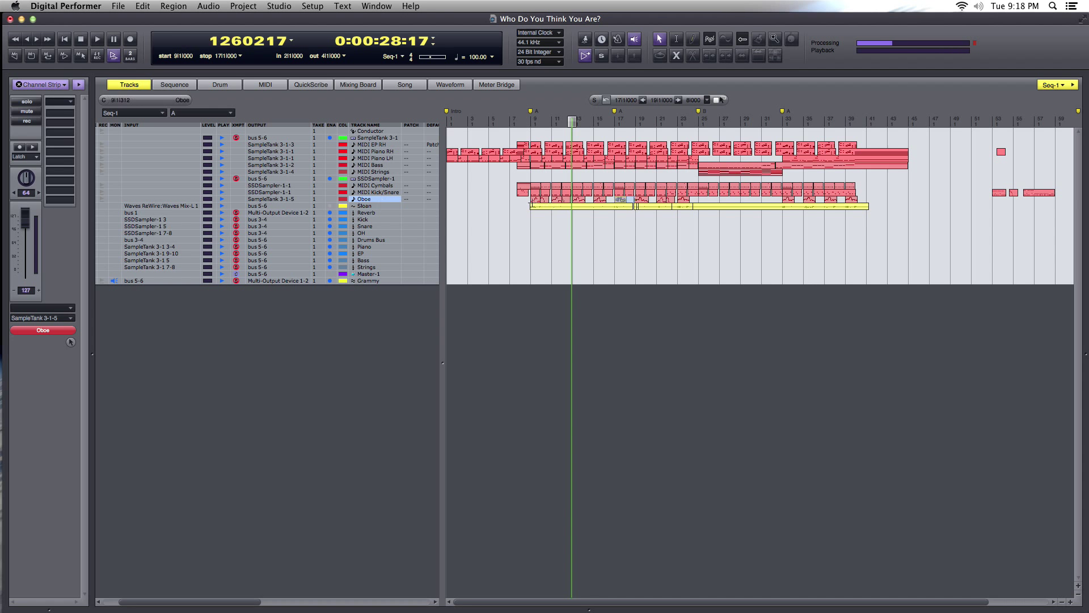
drag(527, 200, 867, 199)
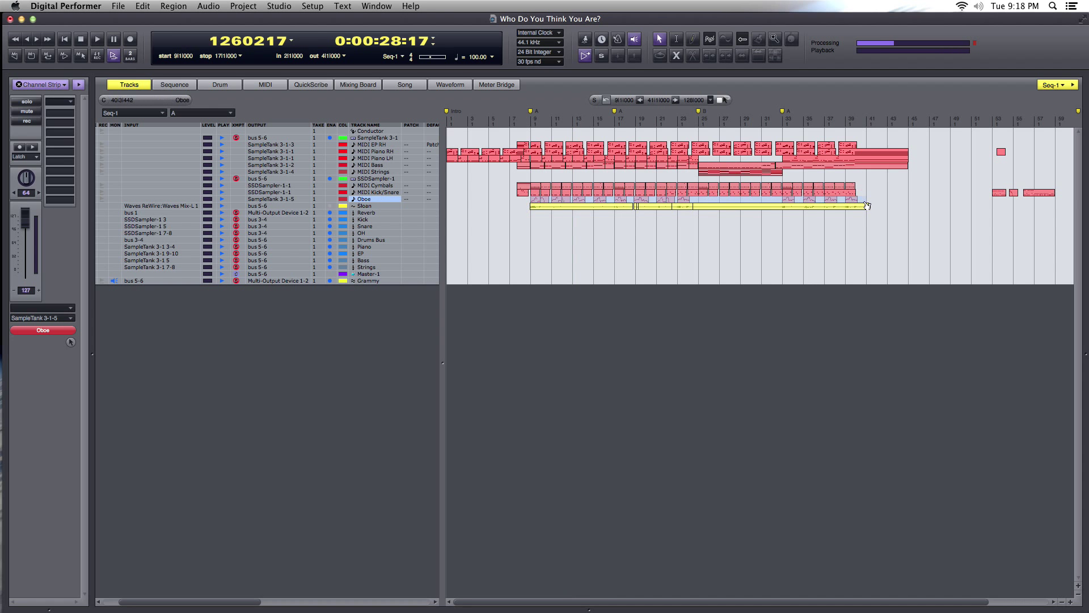
click(173, 6)
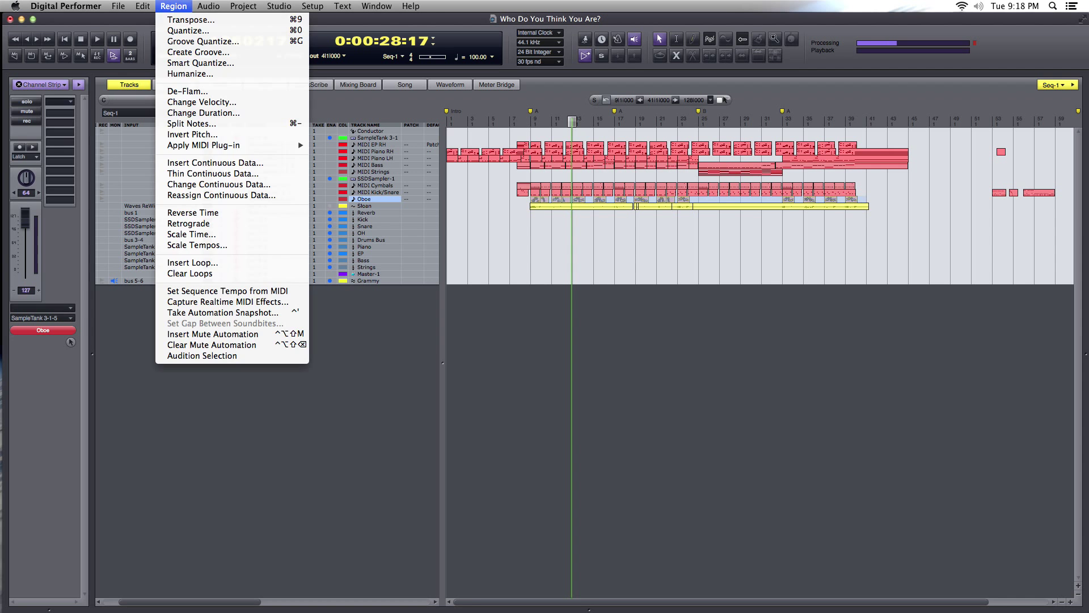
click(186, 19)
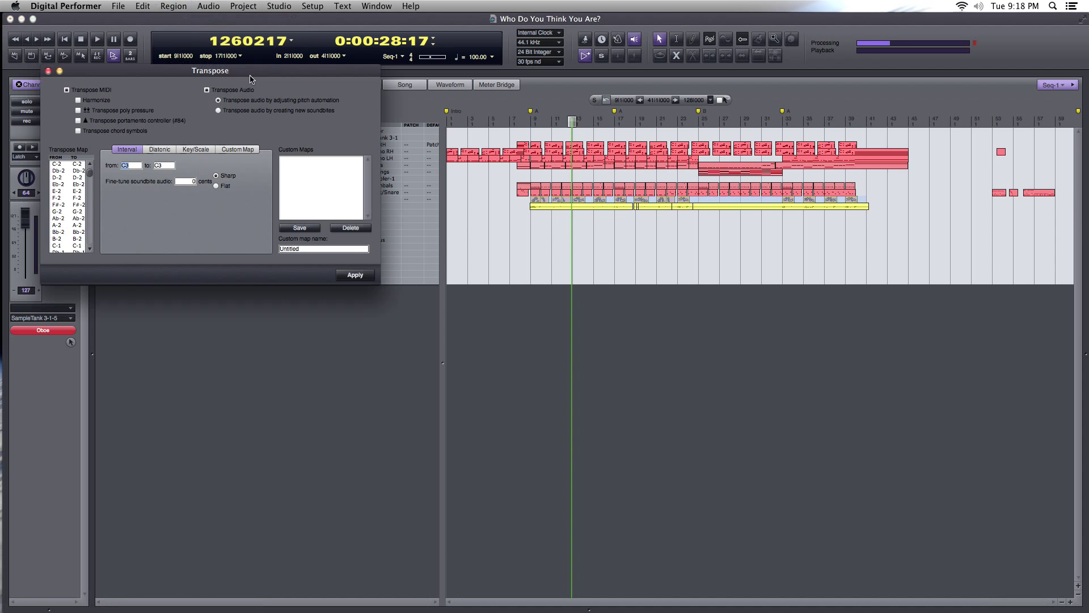
drag(247, 72, 581, 308)
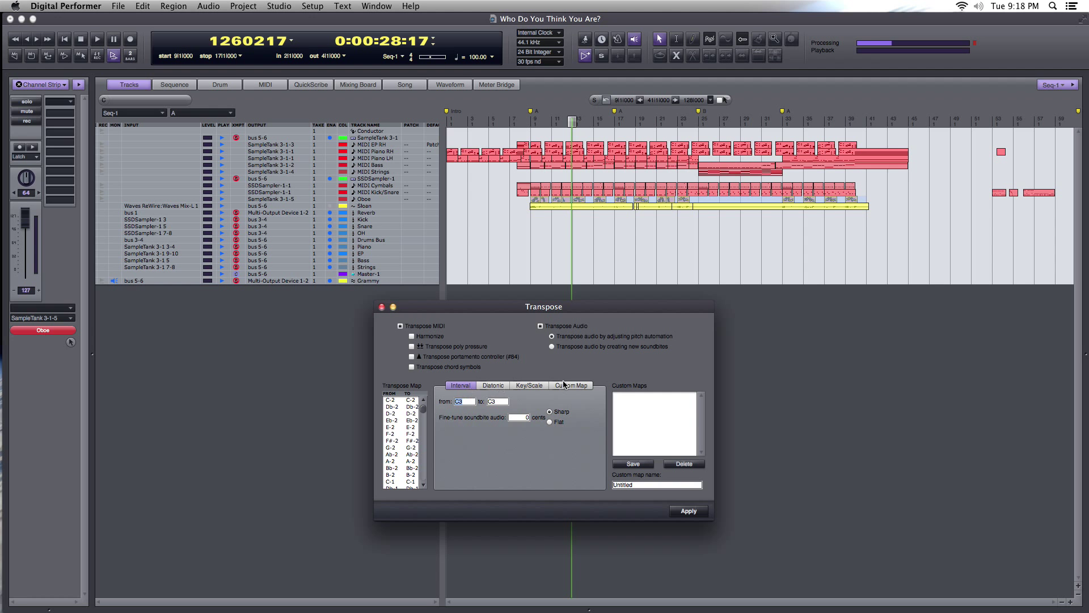
- Examine the Interval, Diatonic, Key/Scale and Custom Map transposition modes
click(505, 386)
click(526, 386)
click(501, 386)
click(460, 385)
click(492, 386)
click(576, 385)
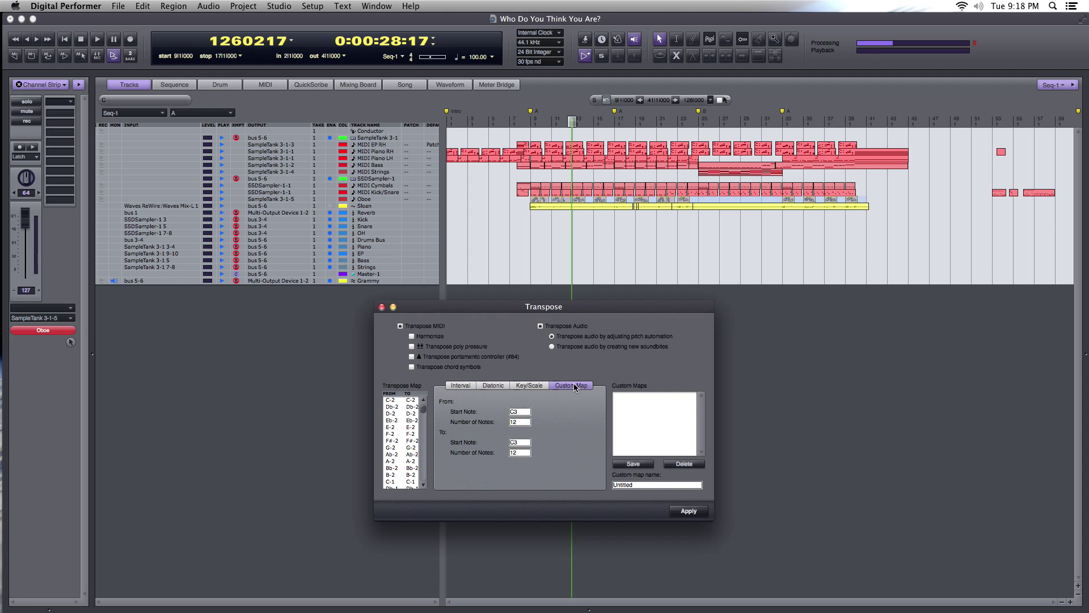
click(503, 387)
click(535, 386)
click(483, 386)
click(464, 388)
click(491, 386)
click(527, 385)
click(484, 386)
click(471, 386)
click(492, 385)
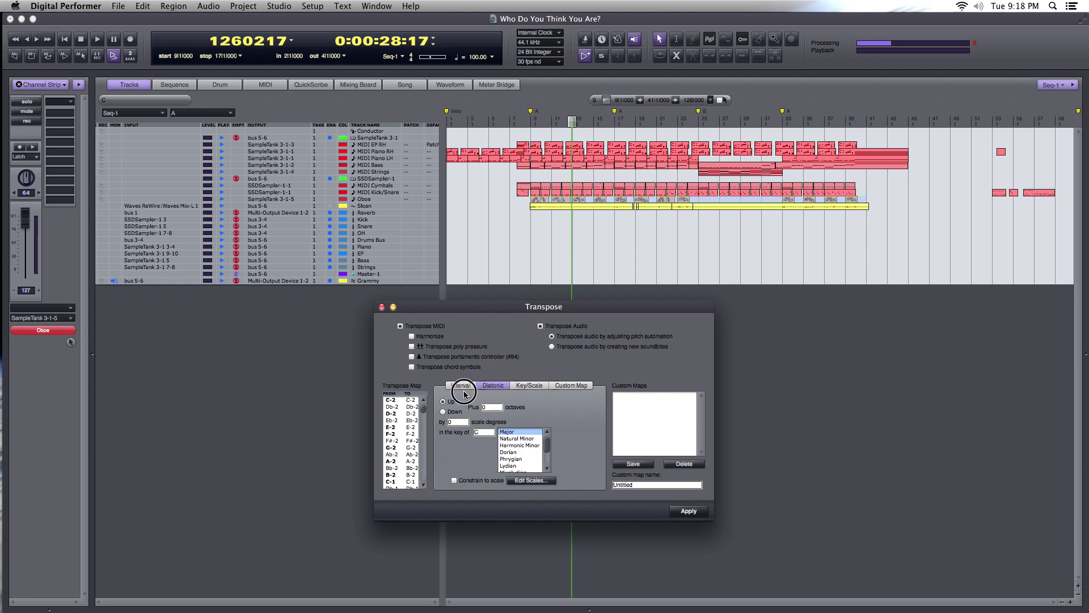
click(460, 387)
click(531, 387)
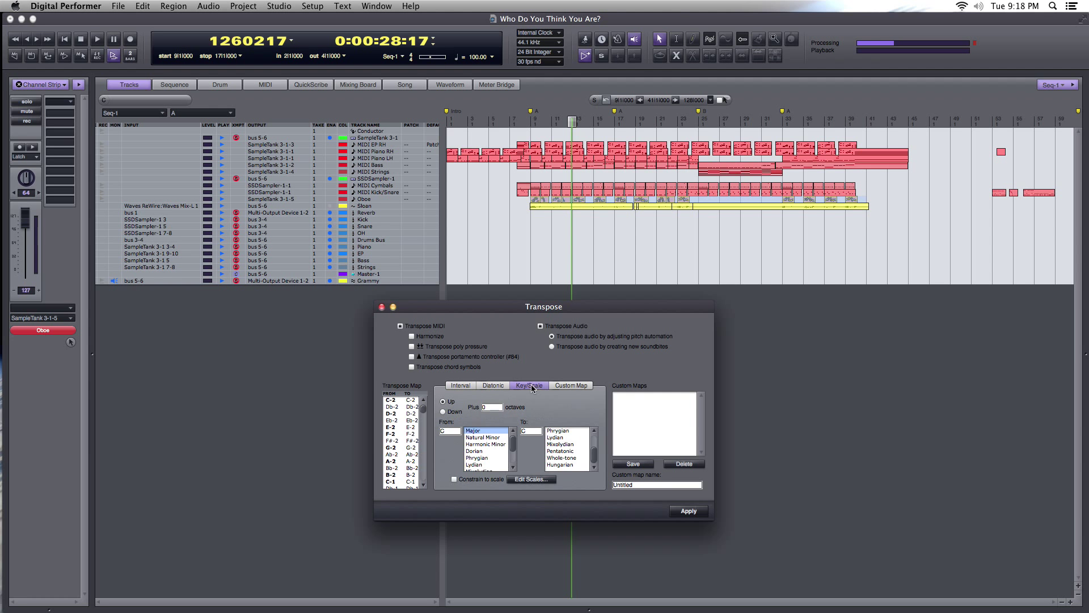
- Transpose the selected Oboe notes up an octave by interval, from C3 to C4
click(470, 388)
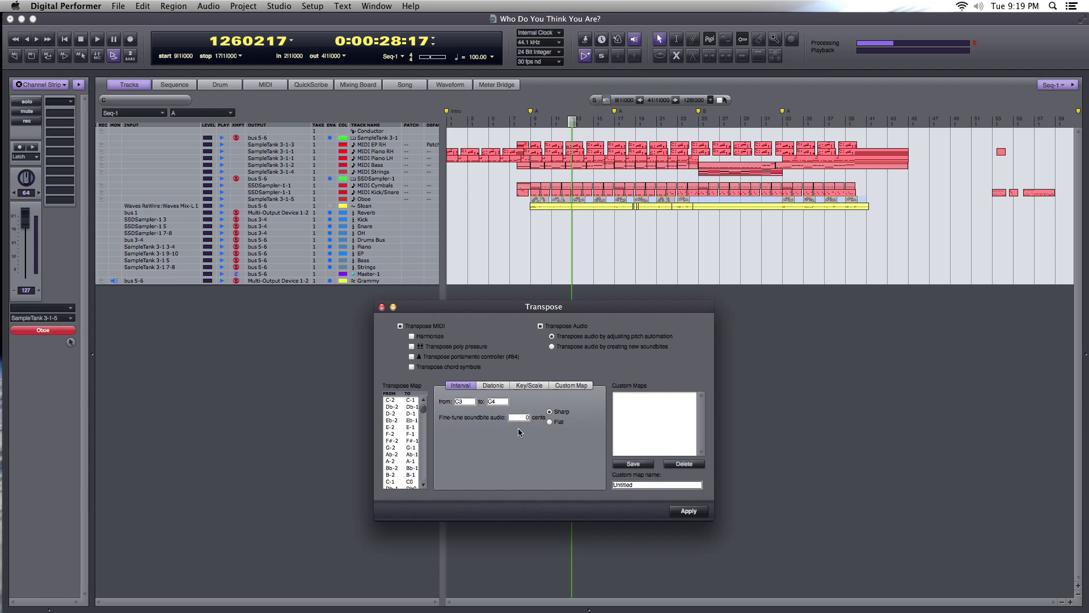
click(688, 512)
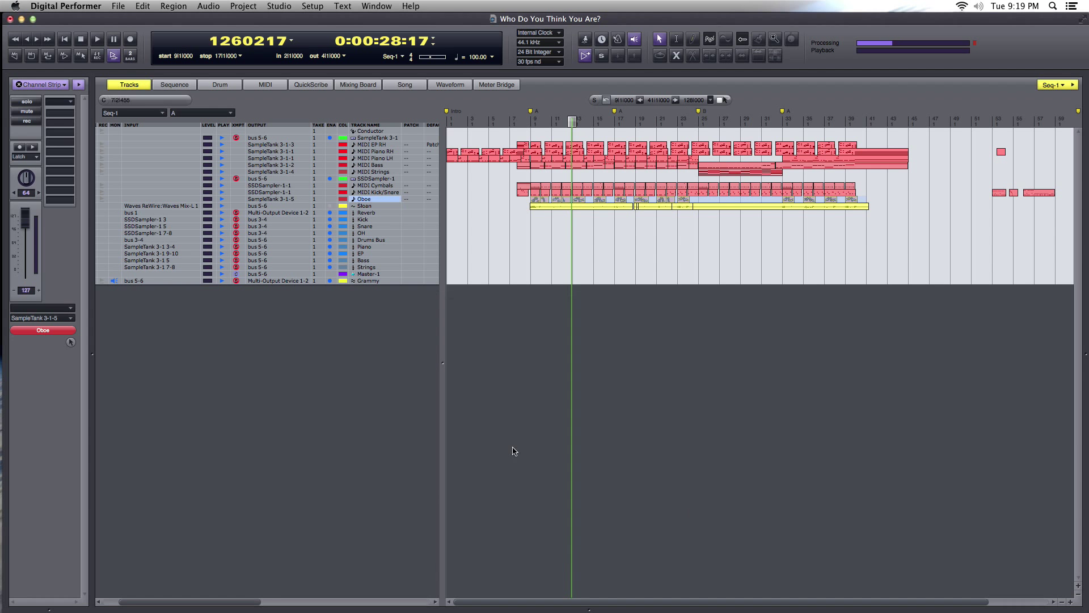
- During playback, set the Oboe's delay feedback to 38% and its volume to about -6.1 in SampleTank 3, then close the instrument and stop
key(space)
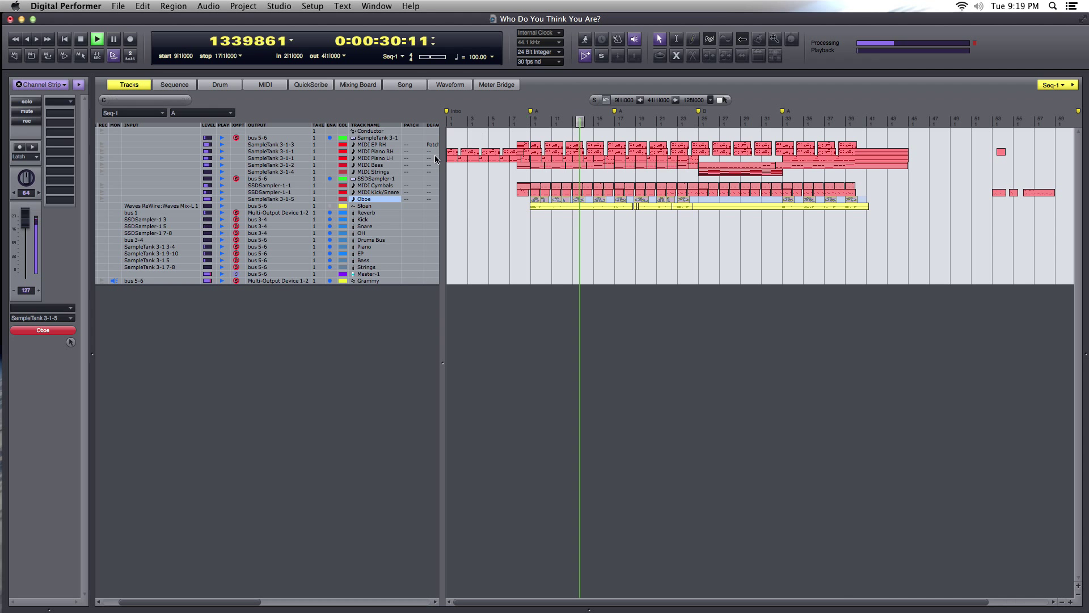
click(377, 139)
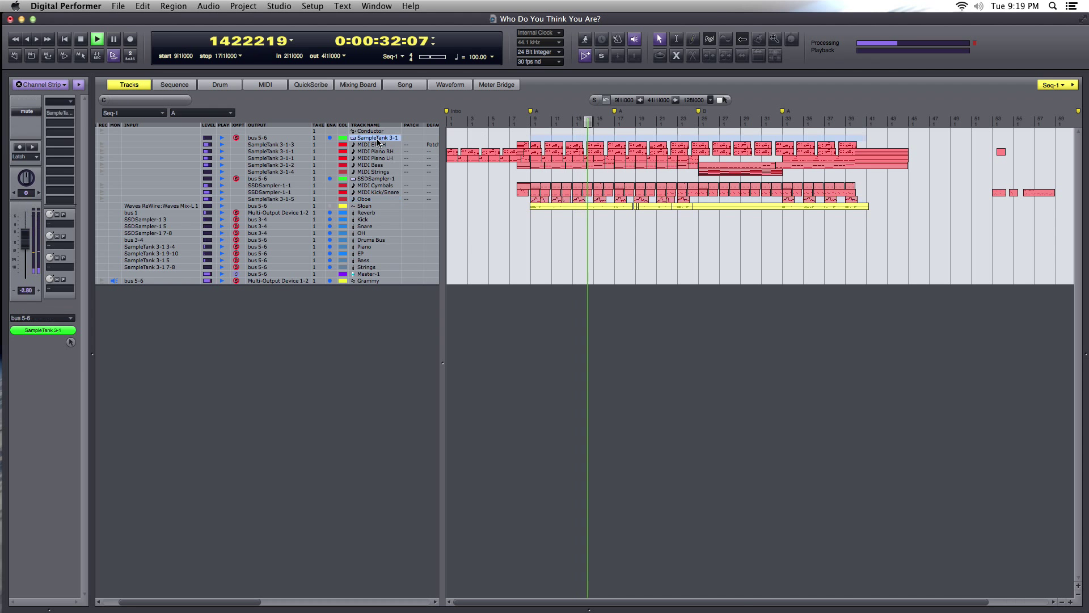
double_click(378, 139)
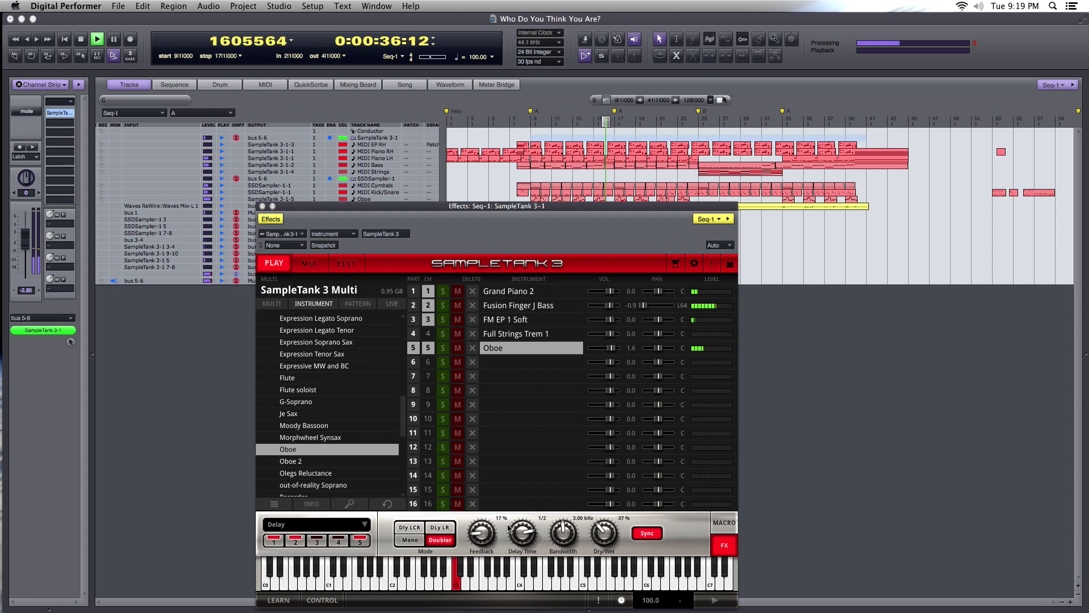
drag(488, 536, 487, 525)
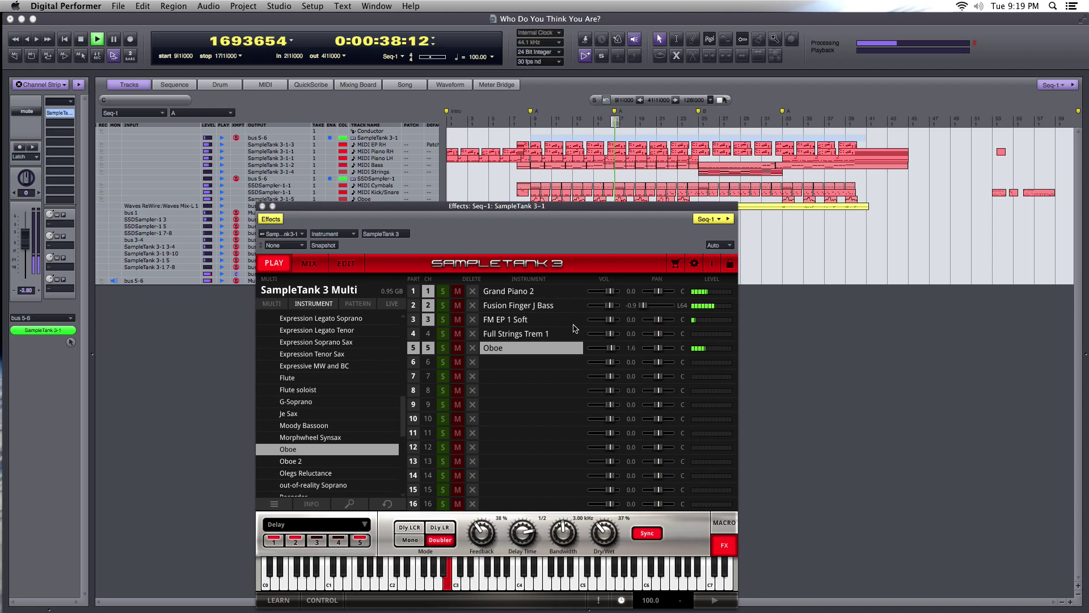
drag(609, 347, 607, 349)
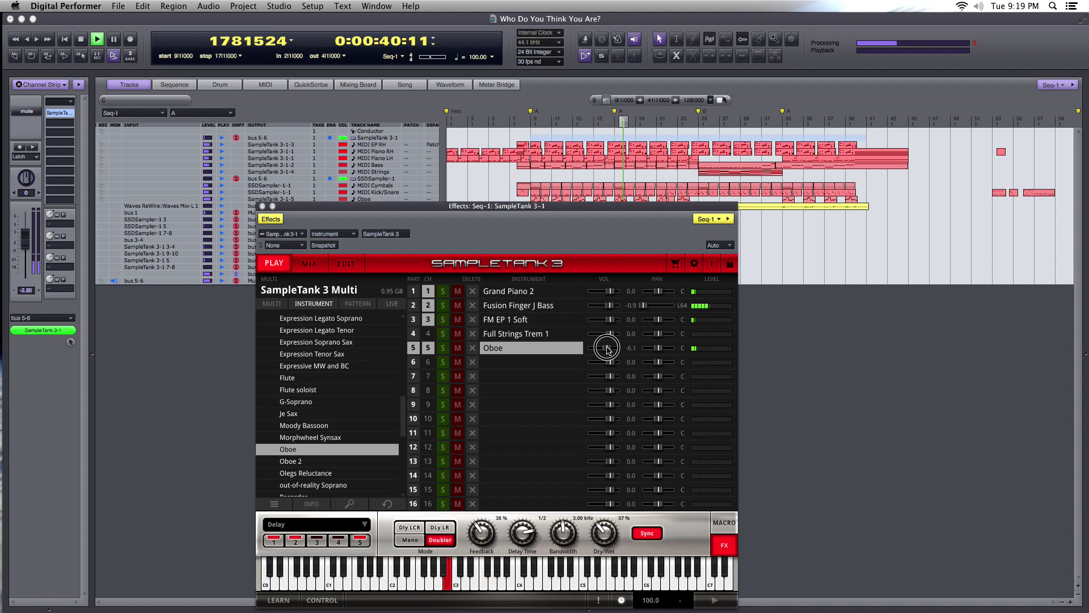
click(262, 206)
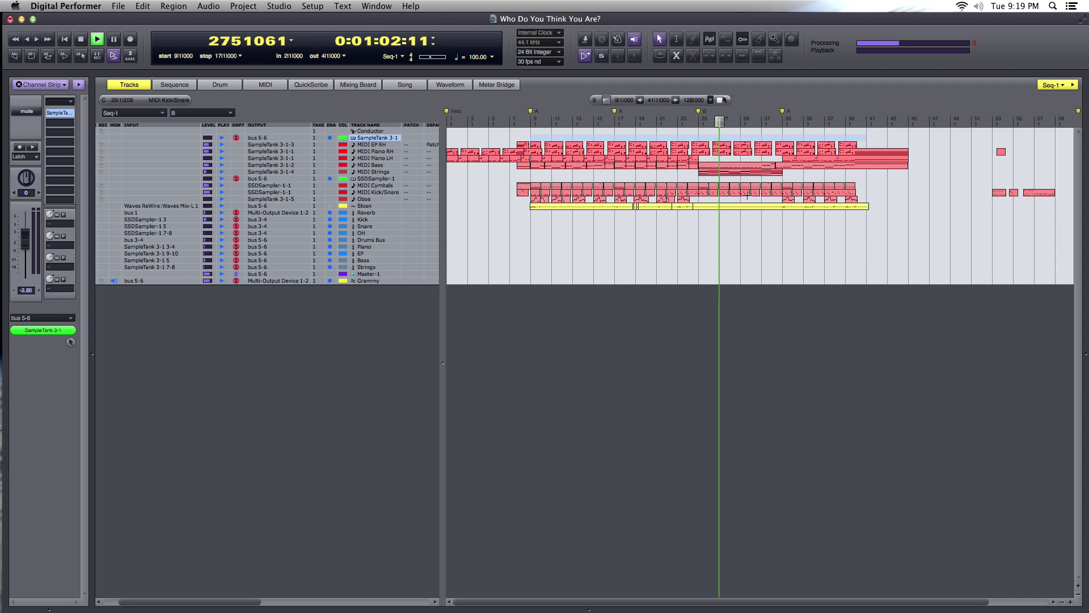
key(space)
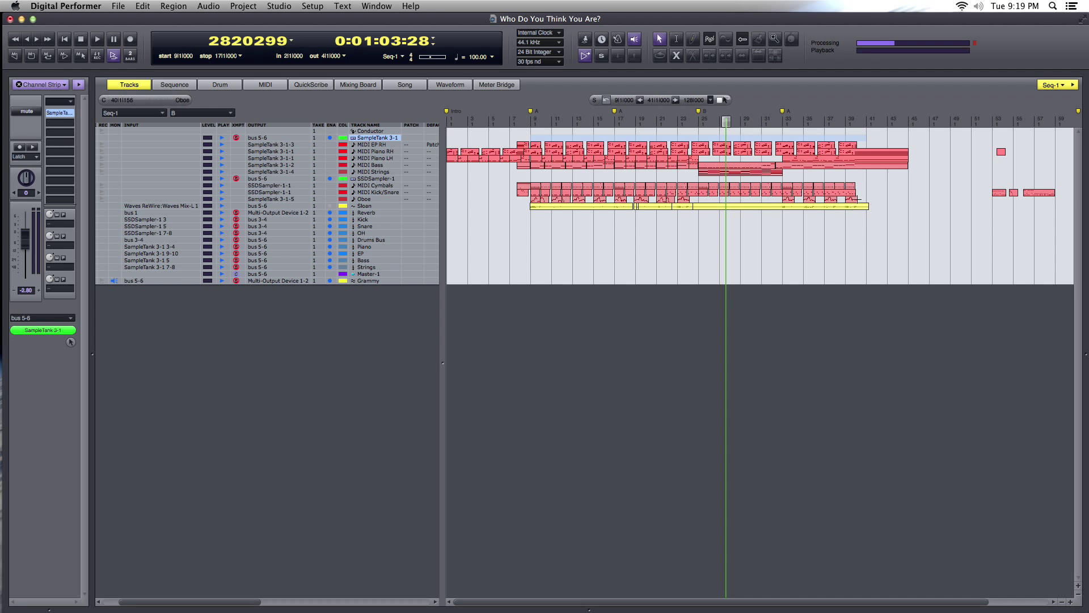
- Quantize the attacks and releases of the Oboe notes from bar 33 to bar 41 to an eighth-note grid
drag(856, 199, 793, 206)
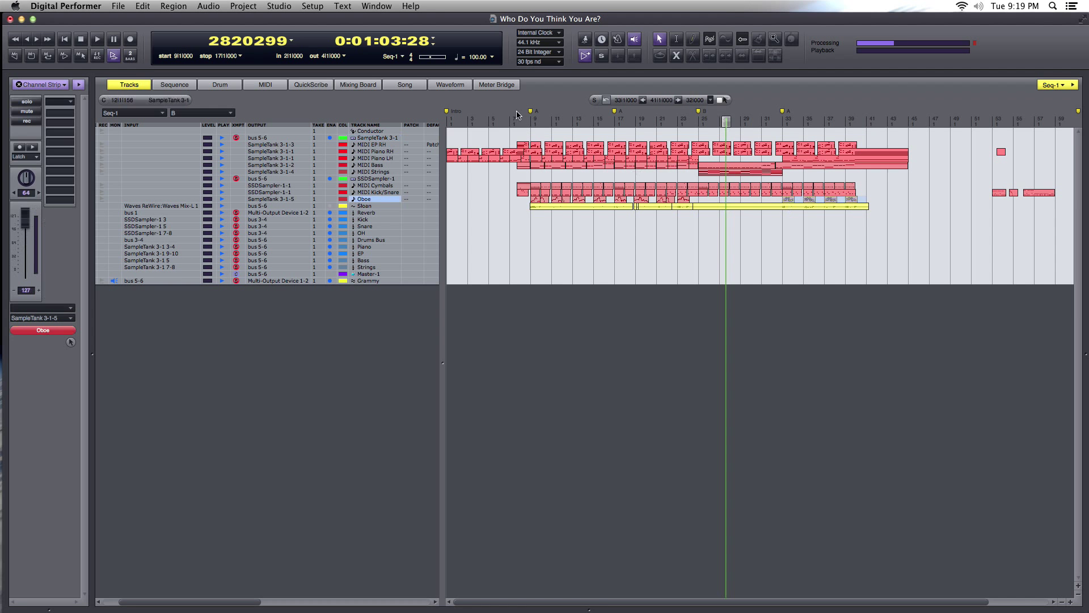
click(185, 8)
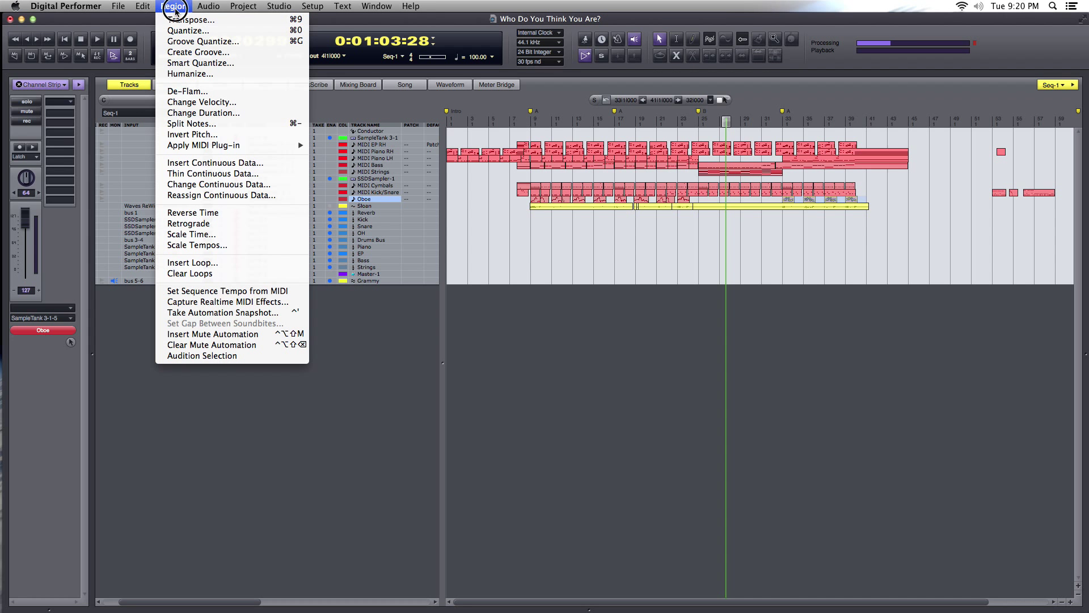
click(186, 20)
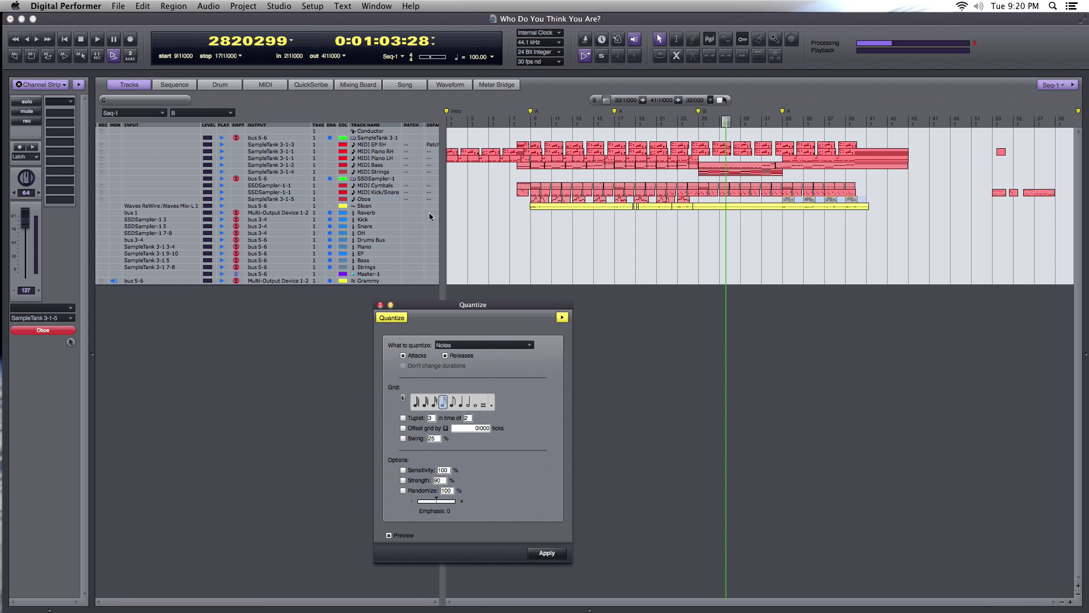
click(454, 401)
click(547, 553)
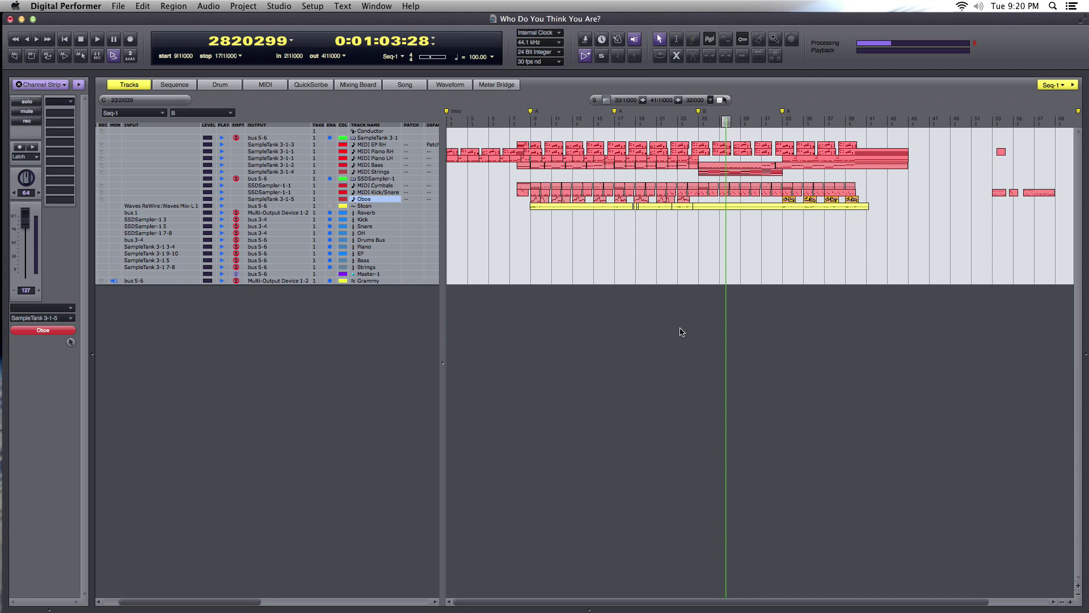
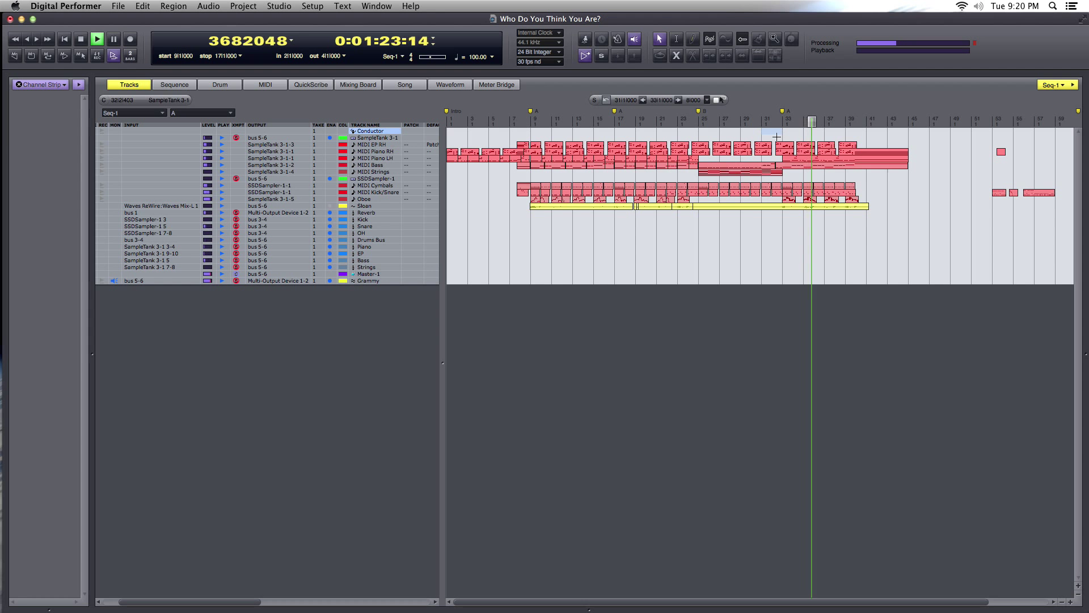
- Play the quantized Oboe passage around bar 33 and the unquantized passage from about bar 19 for comparison, and stop playback
key(space)
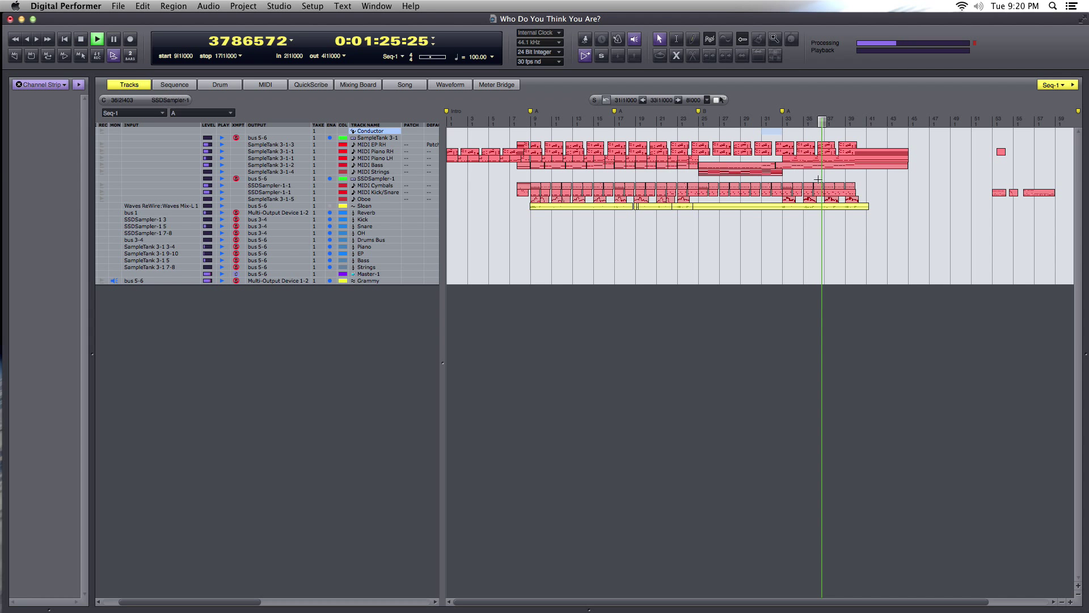
key(space)
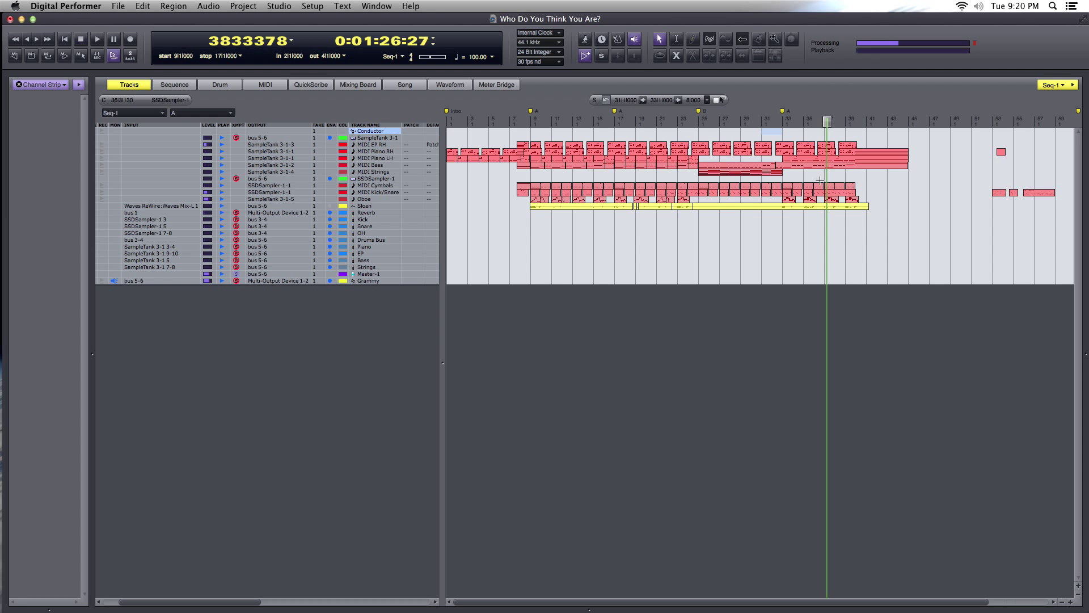
key(space)
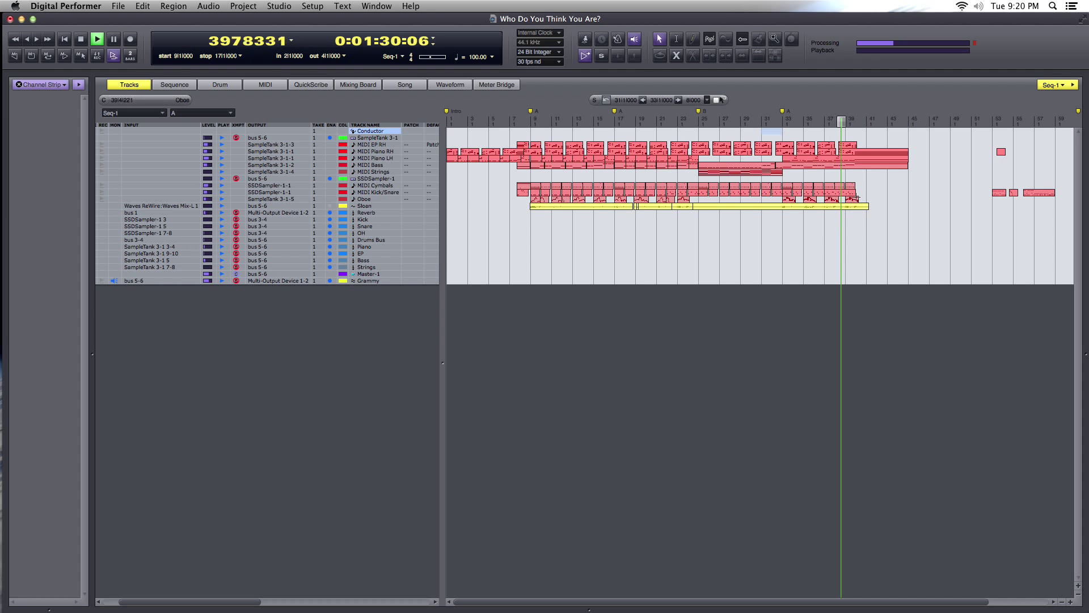
key(space)
click(779, 120)
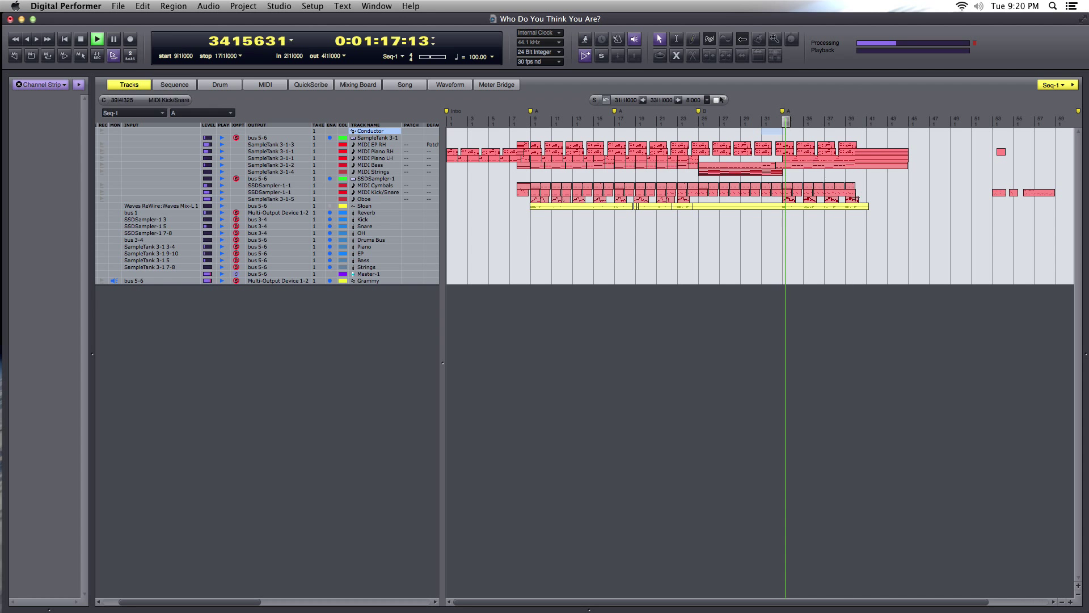
click(640, 120)
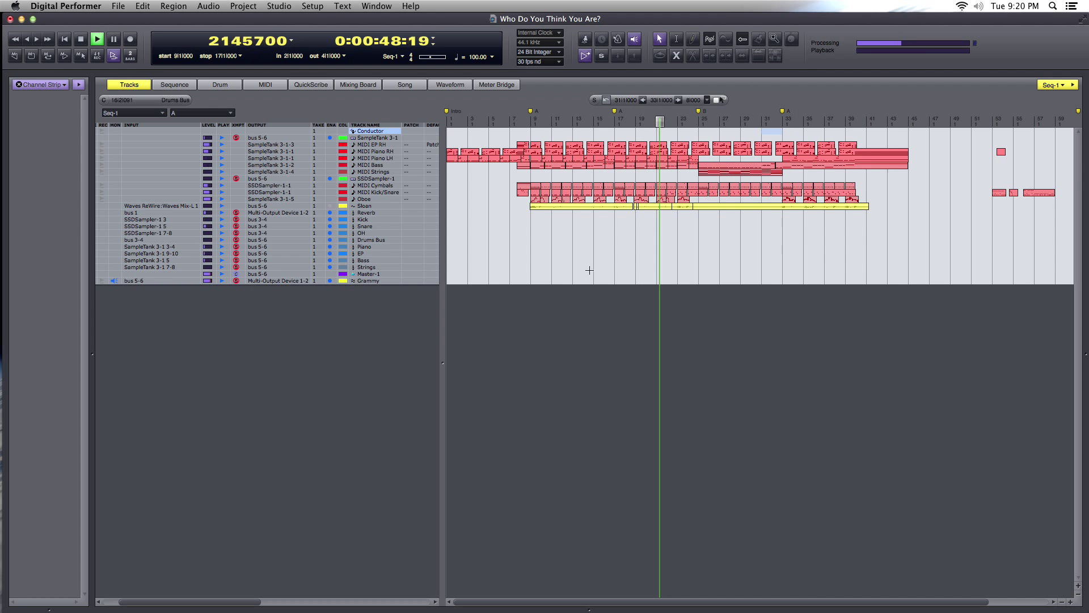
key(space)
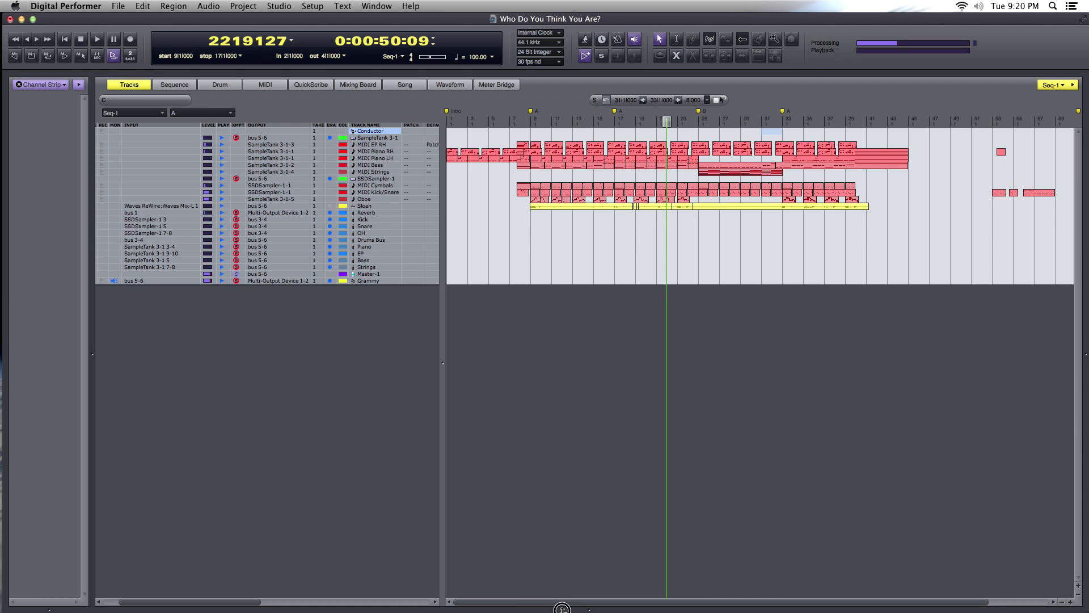
- Open the Sequence editor beneath the track list and lasso the Oboe notes around bars 21 to 24
drag(561, 607, 569, 229)
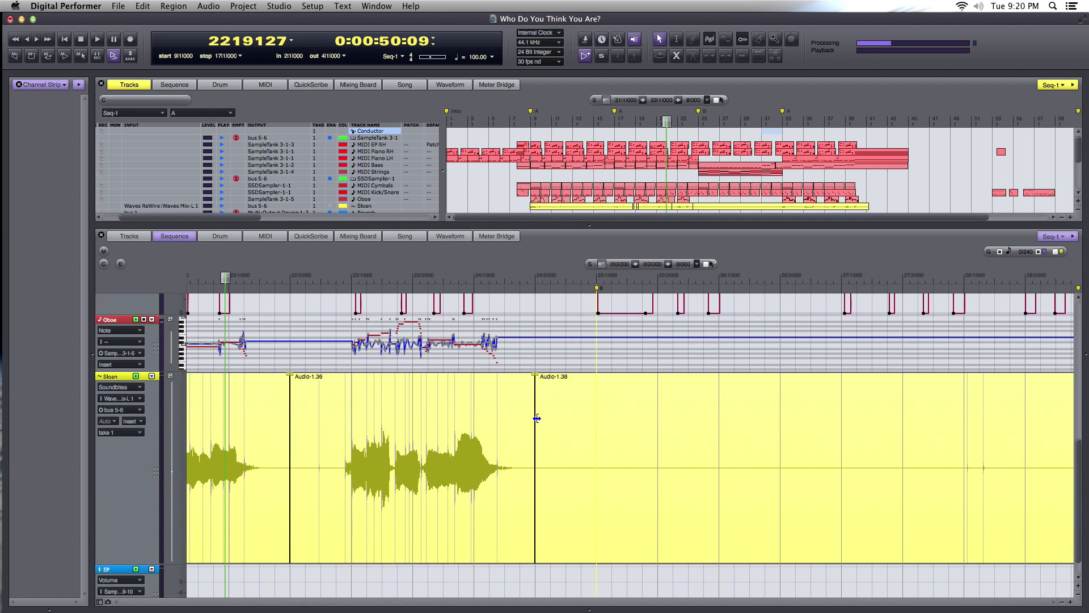
scroll(476, 400, down, 1)
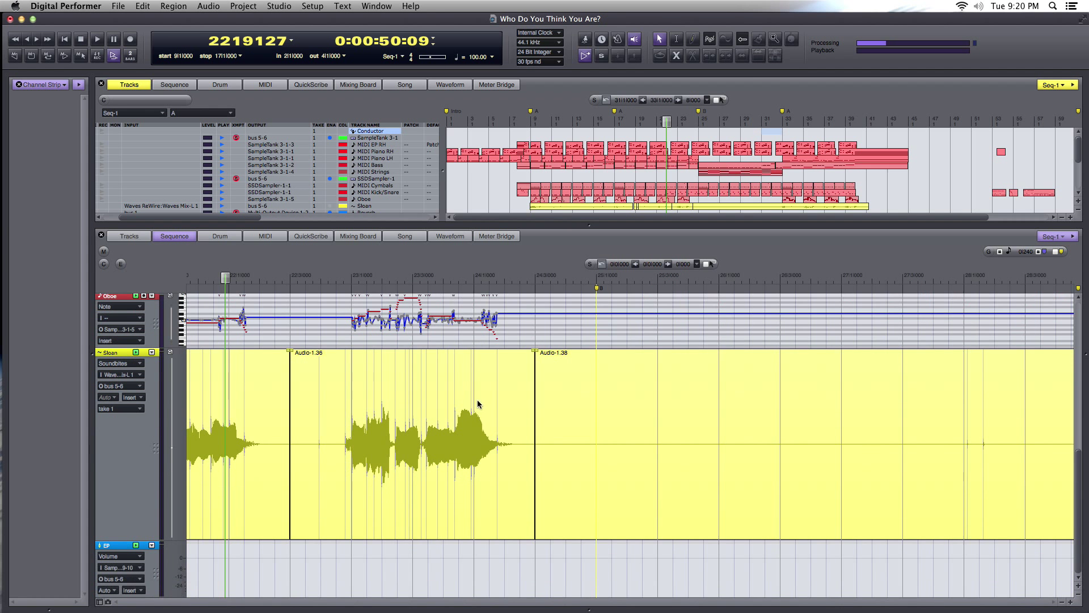
scroll(420, 464, left, 1)
scroll(419, 464, left, 5)
scroll(420, 464, up, 5)
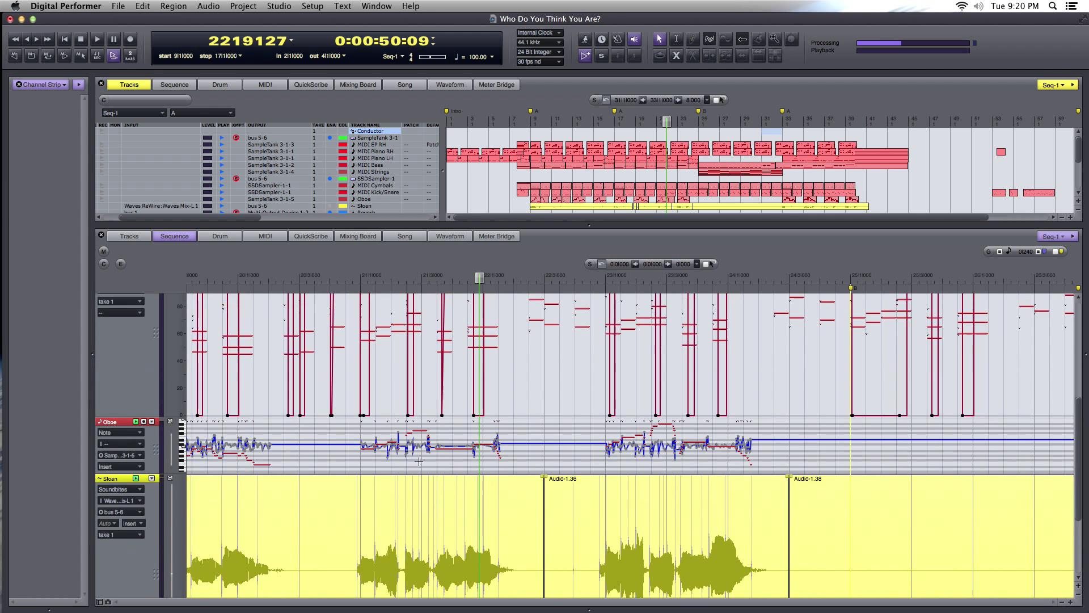
scroll(413, 381, up, 3)
drag(391, 415, 749, 556)
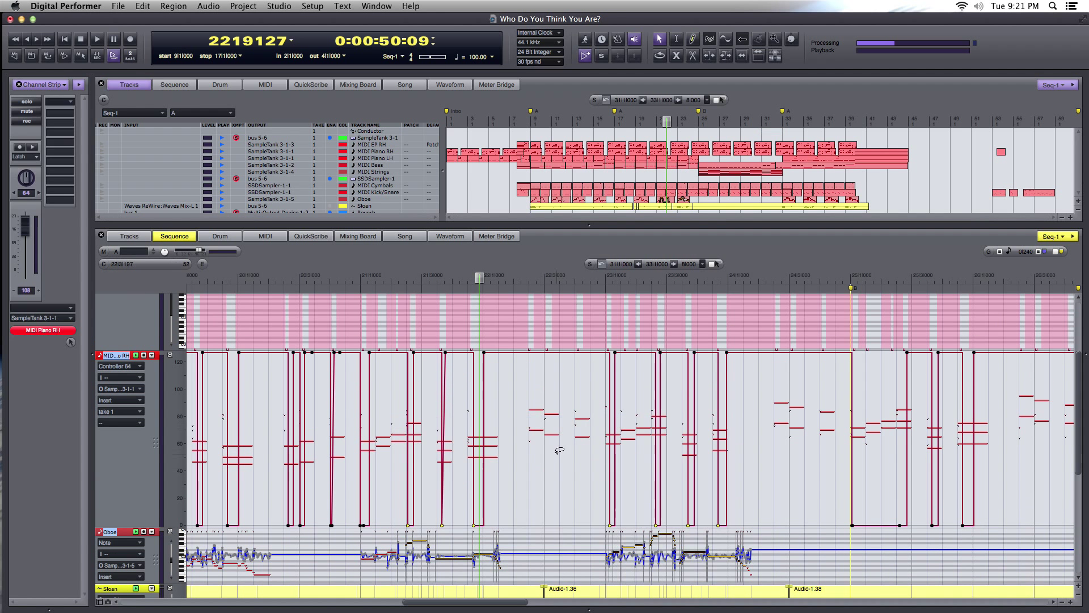
- Play the arrangement from around bar 23 and from the B marker at bar 25, and stop playback
scroll(559, 451, left, 8)
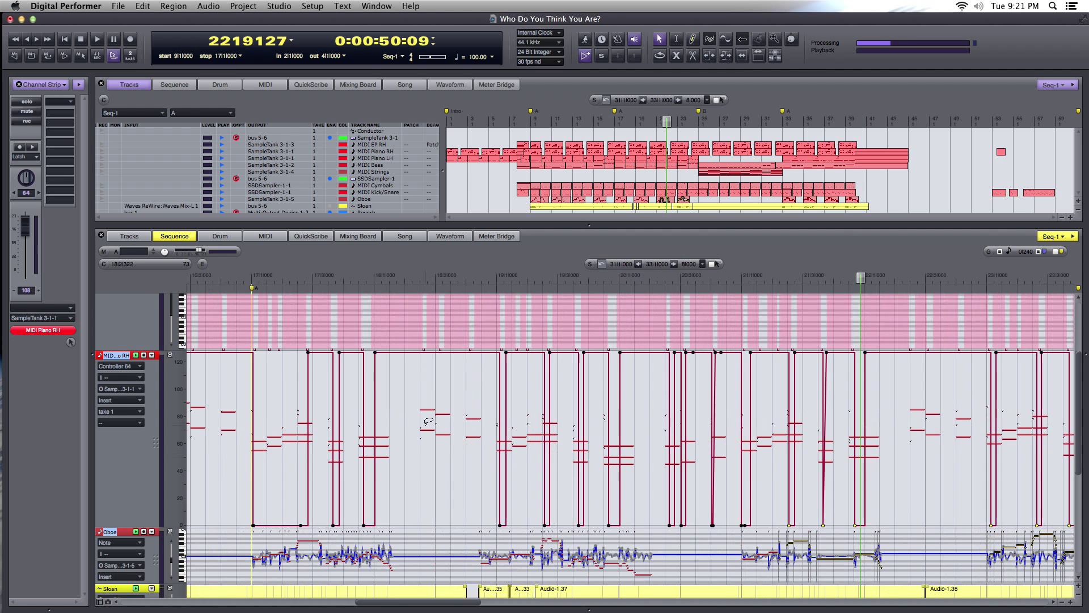
scroll(431, 420, left, 8)
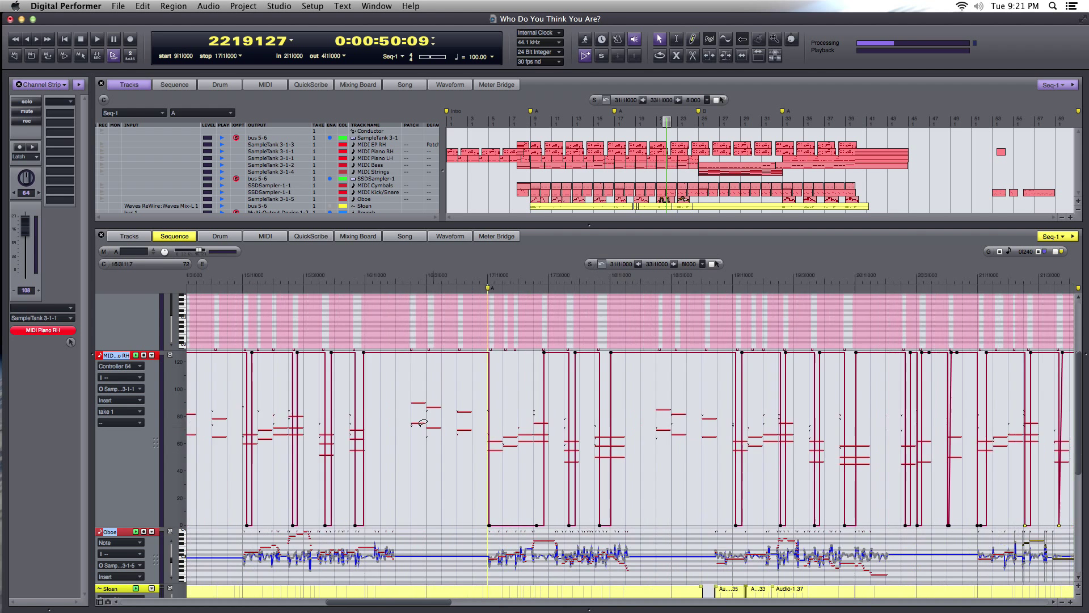
scroll(421, 422, up, 3)
key(space)
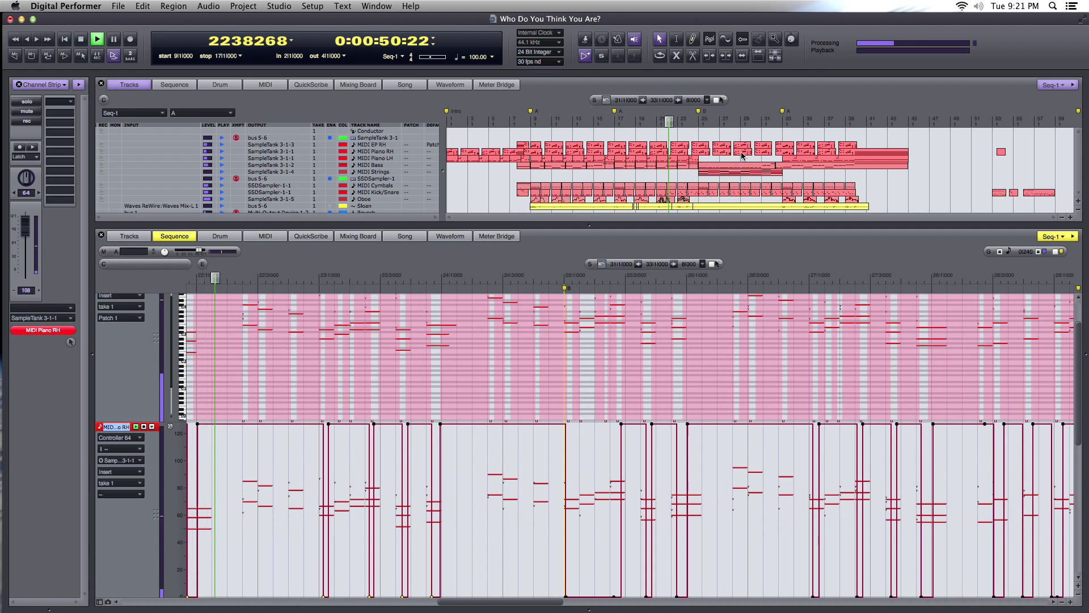
click(699, 112)
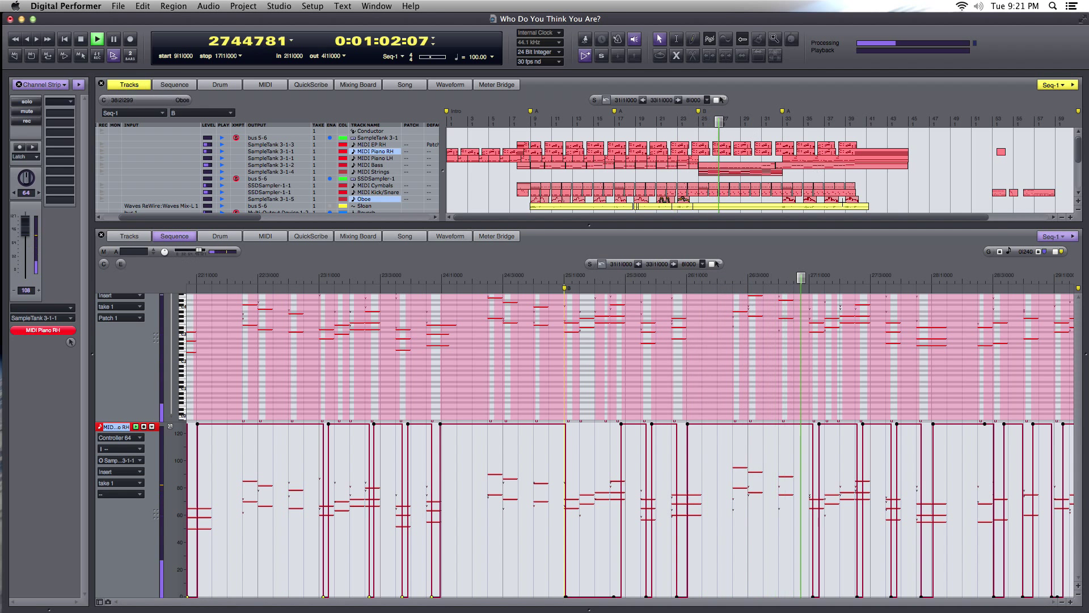
key(space)
- Play the song's intro from the beginning while looking over the track list and arrangement, and stop playback
scroll(867, 193, right, 3)
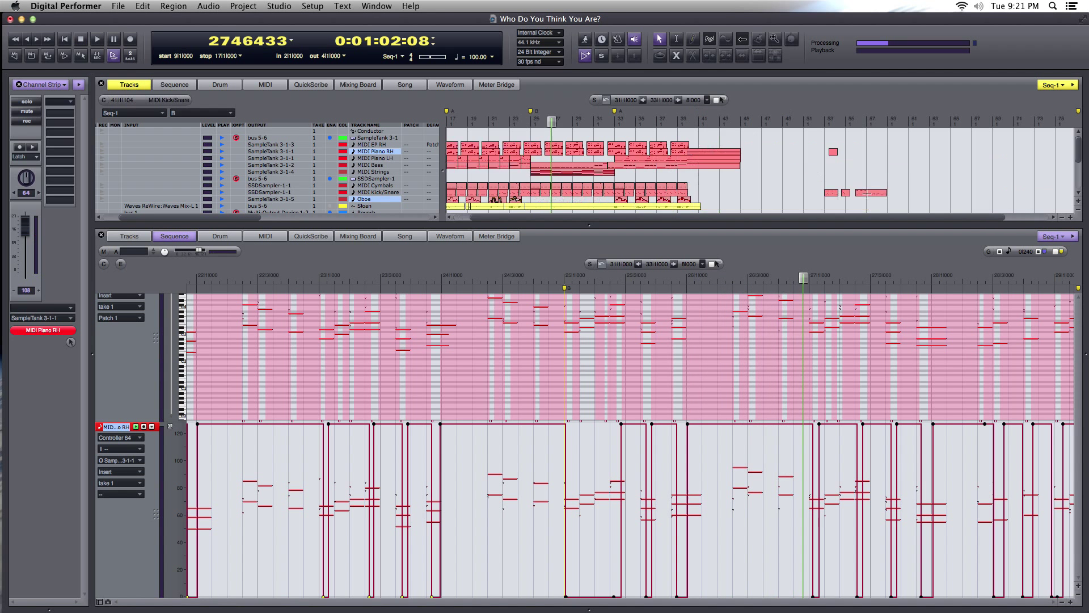
scroll(867, 194, right, 5)
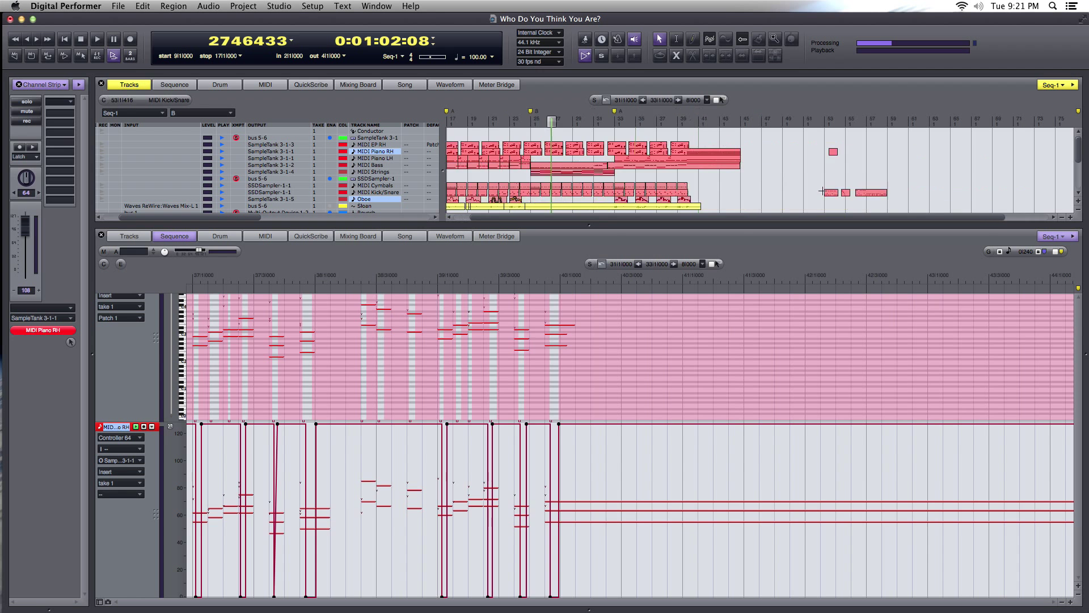
scroll(732, 173, left, 5)
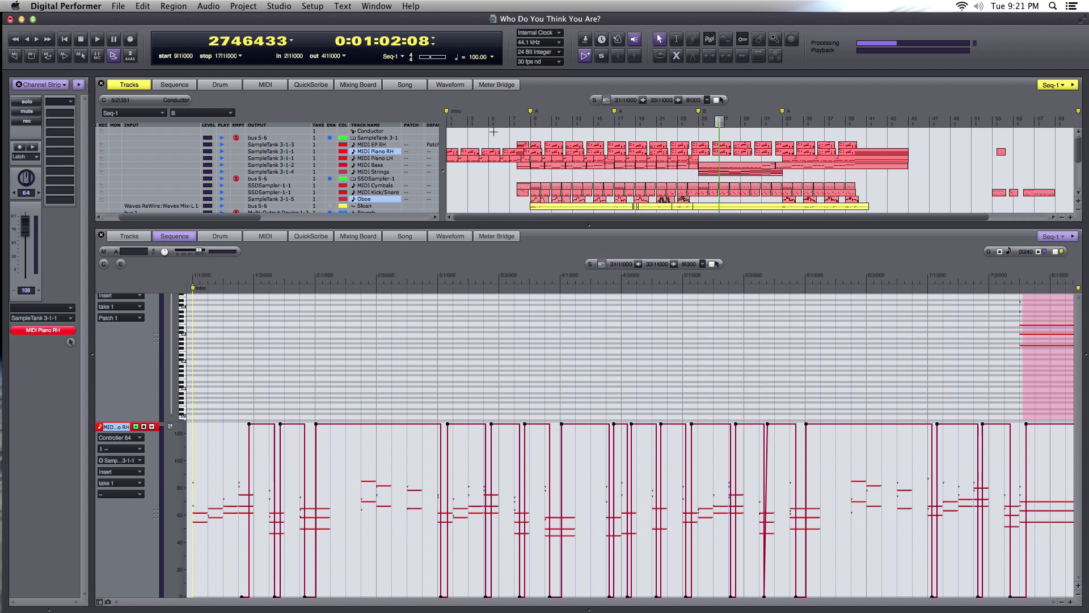
key(Return)
key(space)
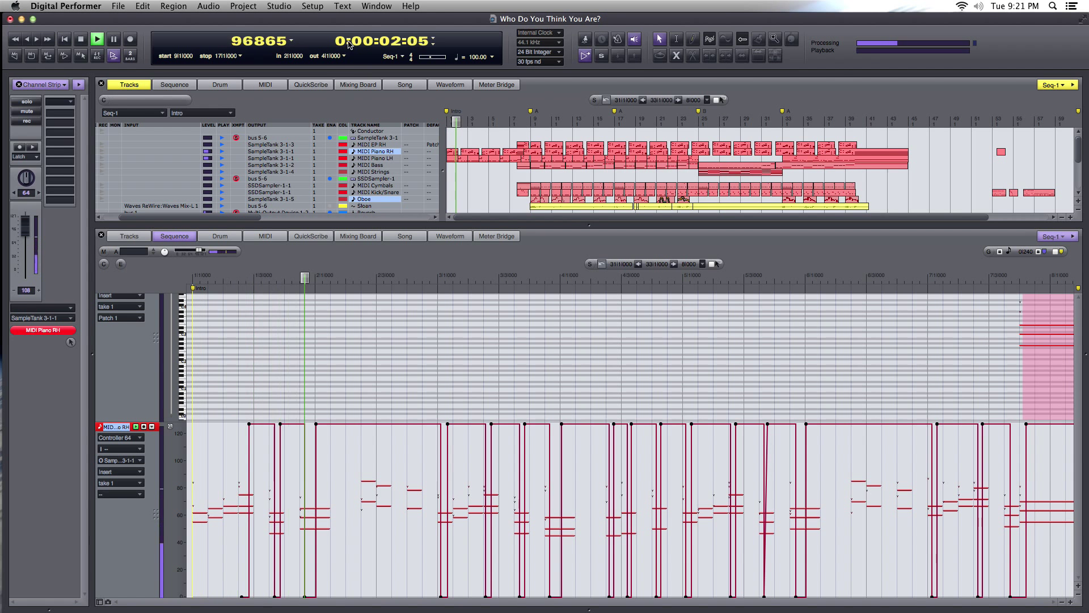
scroll(555, 167, down, 4)
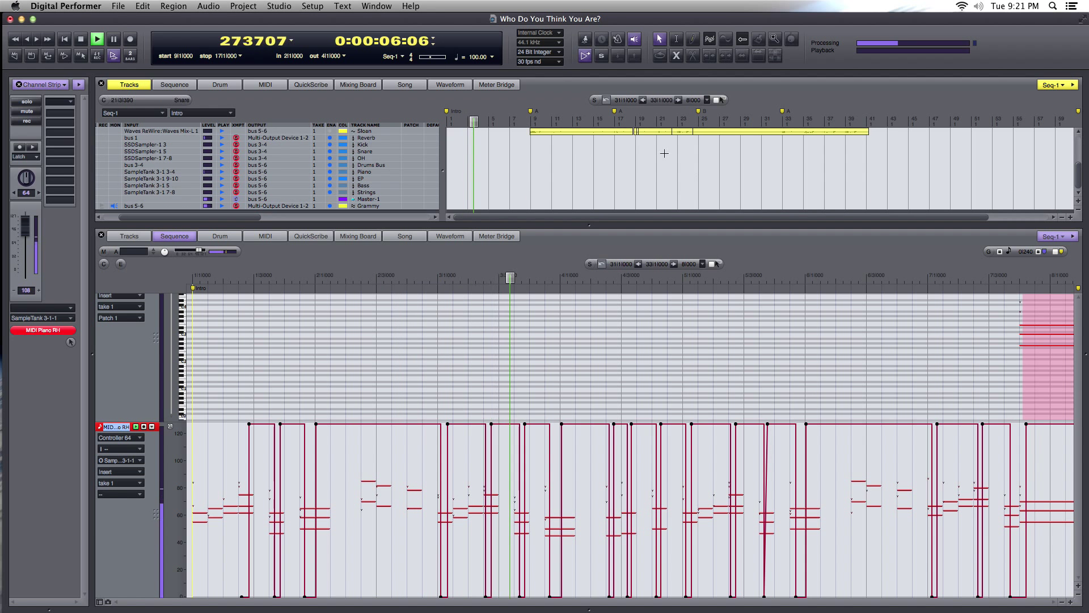
scroll(570, 148, up, 4)
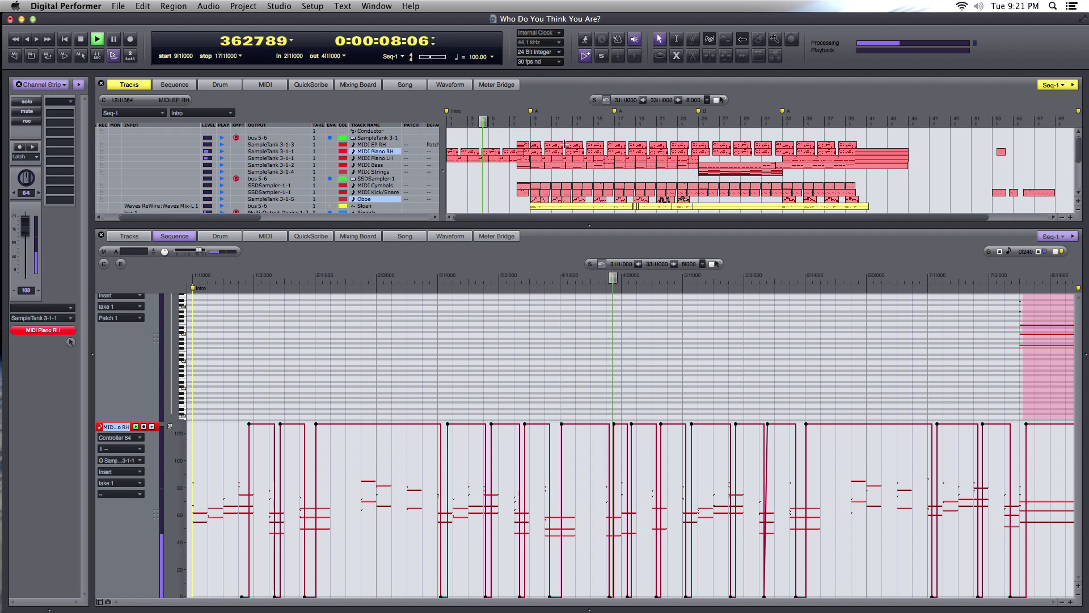
scroll(570, 146, down, 4)
scroll(570, 146, up, 4)
scroll(570, 146, down, 1)
scroll(499, 130, down, 3)
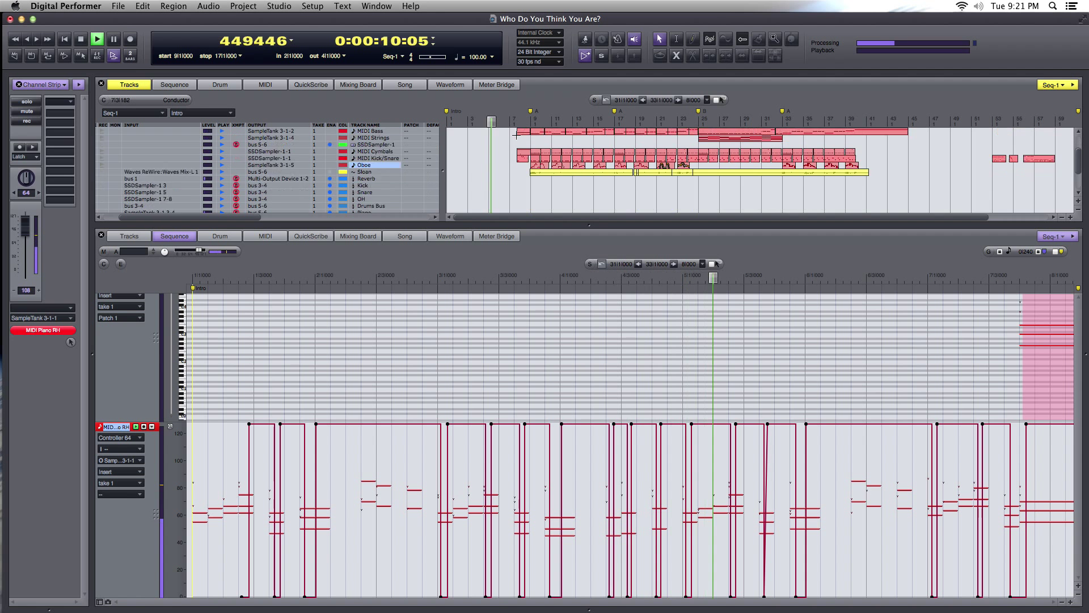
scroll(499, 130, up, 6)
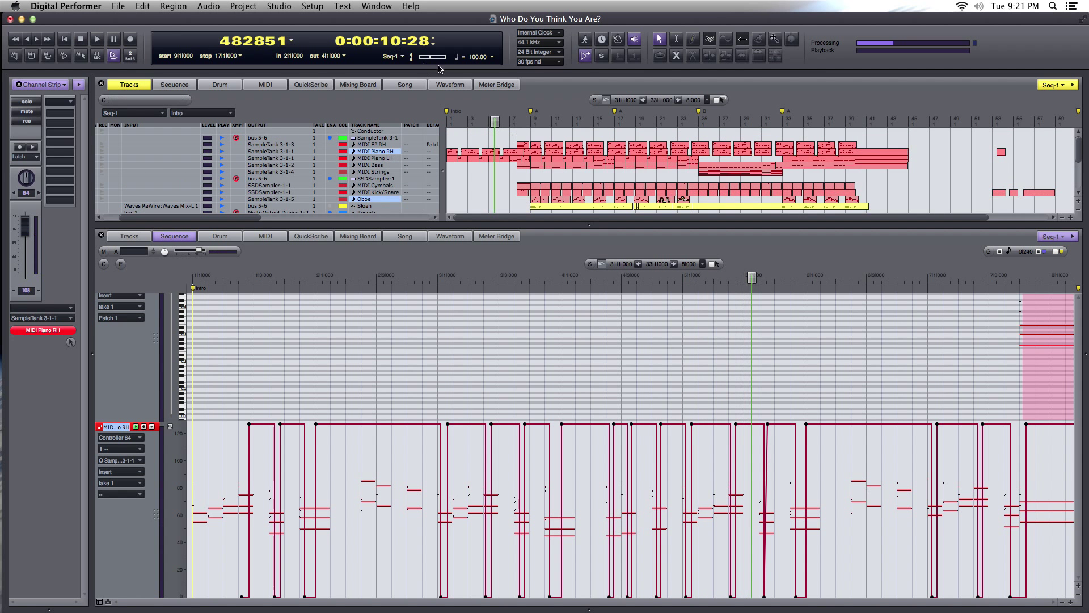
scroll(559, 126, down, 5)
scroll(608, 165, up, 5)
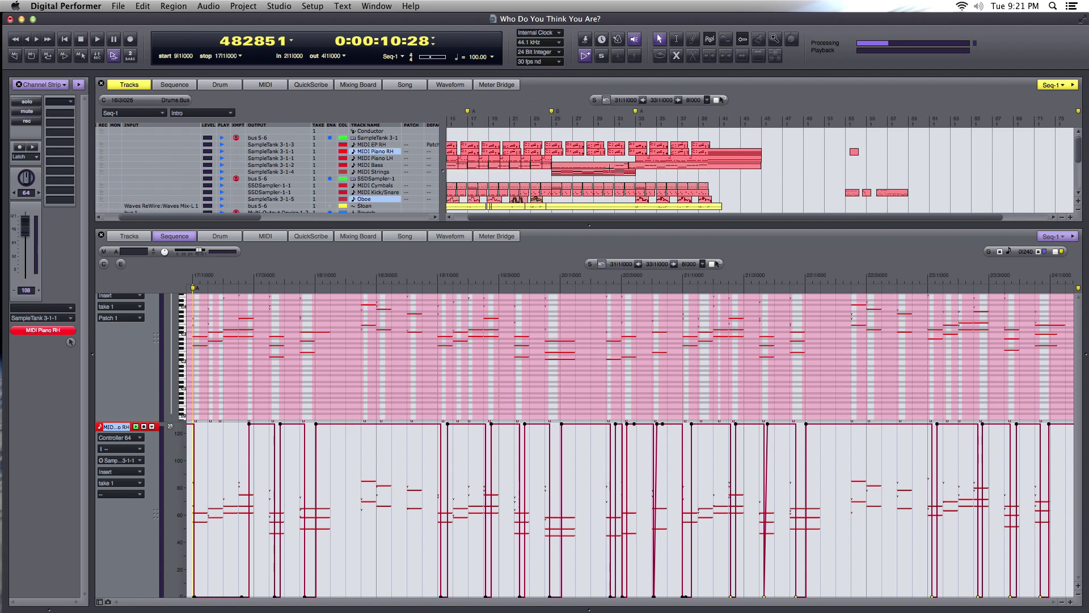
scroll(609, 167, down, 11)
scroll(602, 167, up, 8)
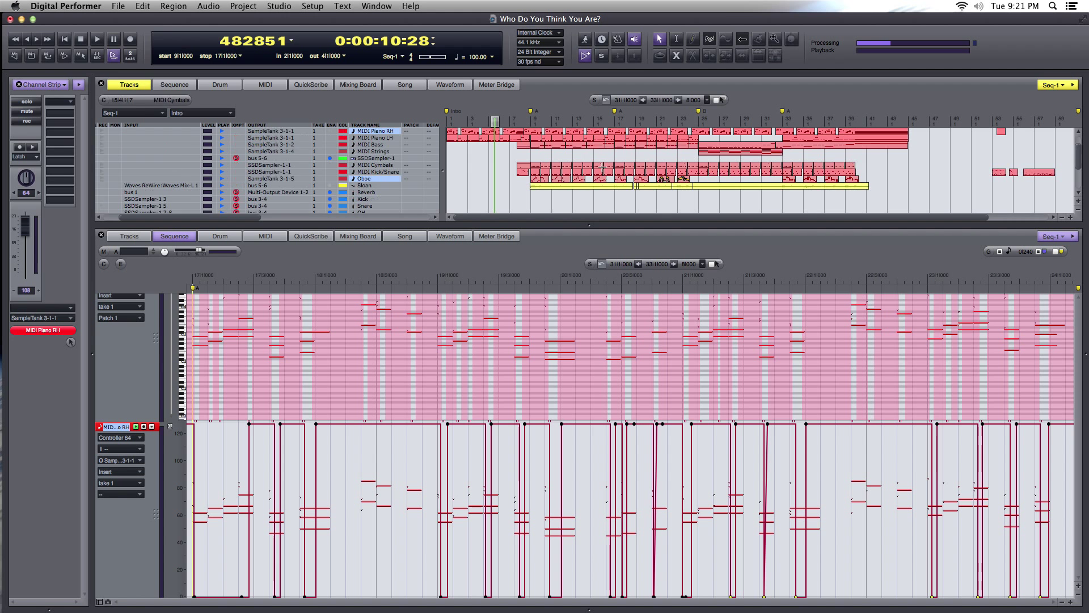
- Audition the passage around bar 9 with the last Oboe quantization undone, and redo that quantization
click(118, 6)
click(142, 6)
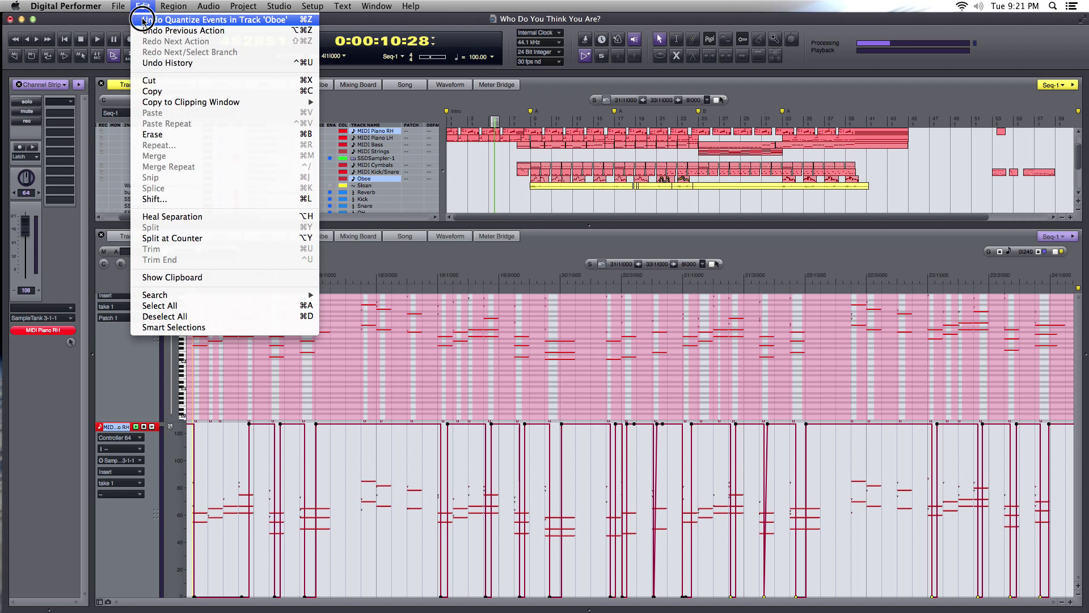
click(143, 21)
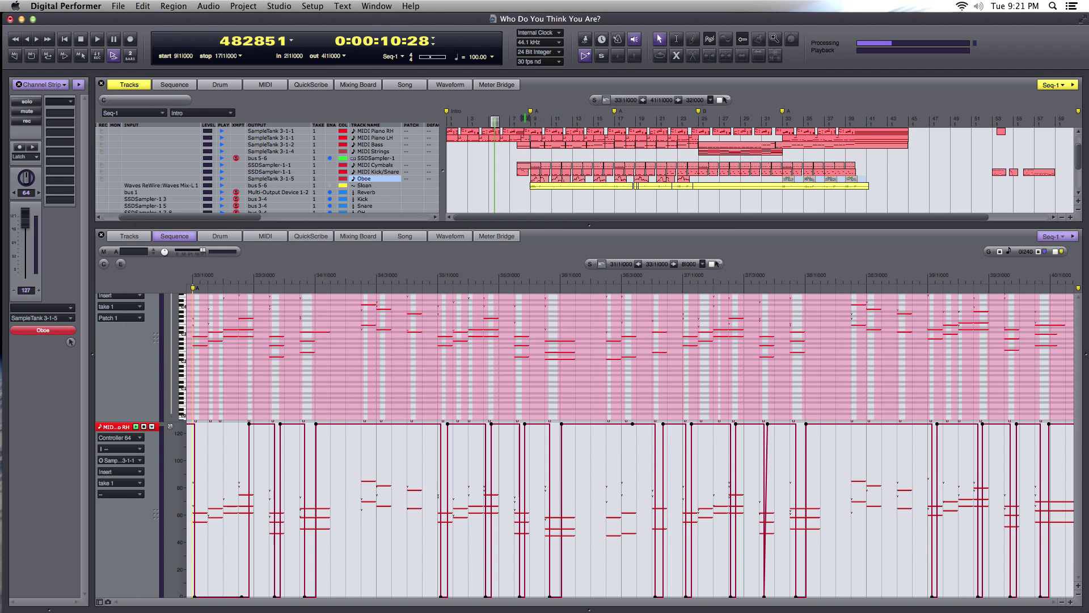
key(space)
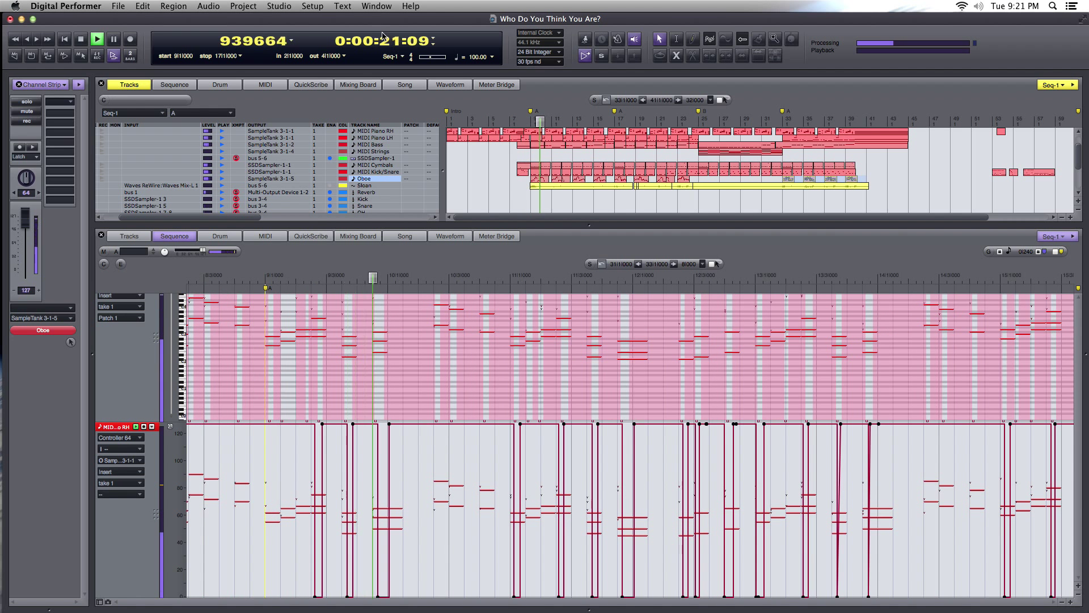
key(space)
click(142, 6)
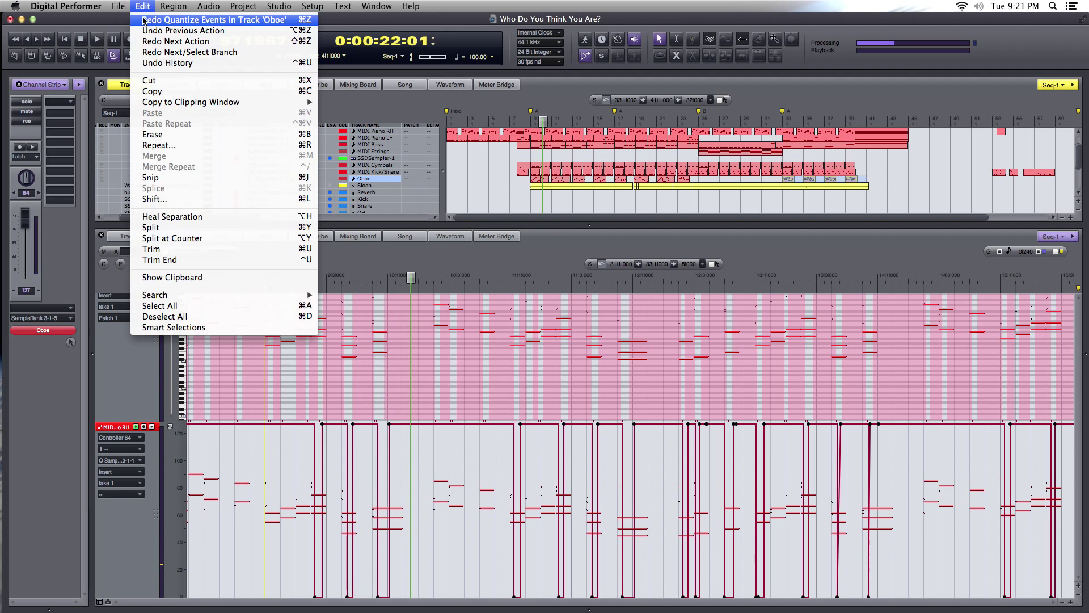
click(142, 19)
- Set the audio hardware driver's buffer size to 64 and play the song from just before bar 9
click(311, 6)
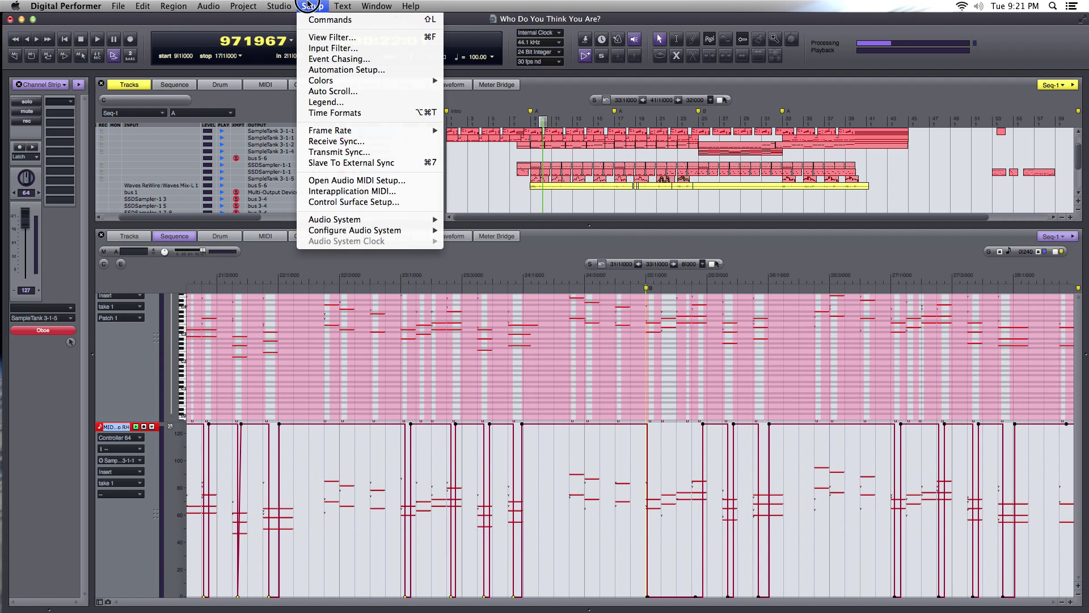
mouse_move(358, 220)
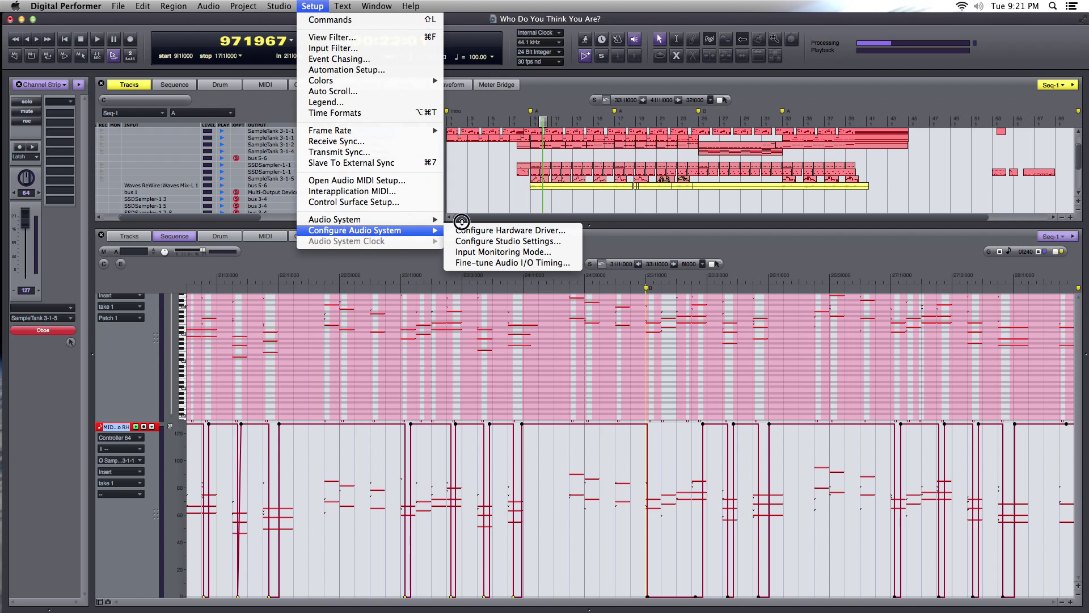
click(465, 230)
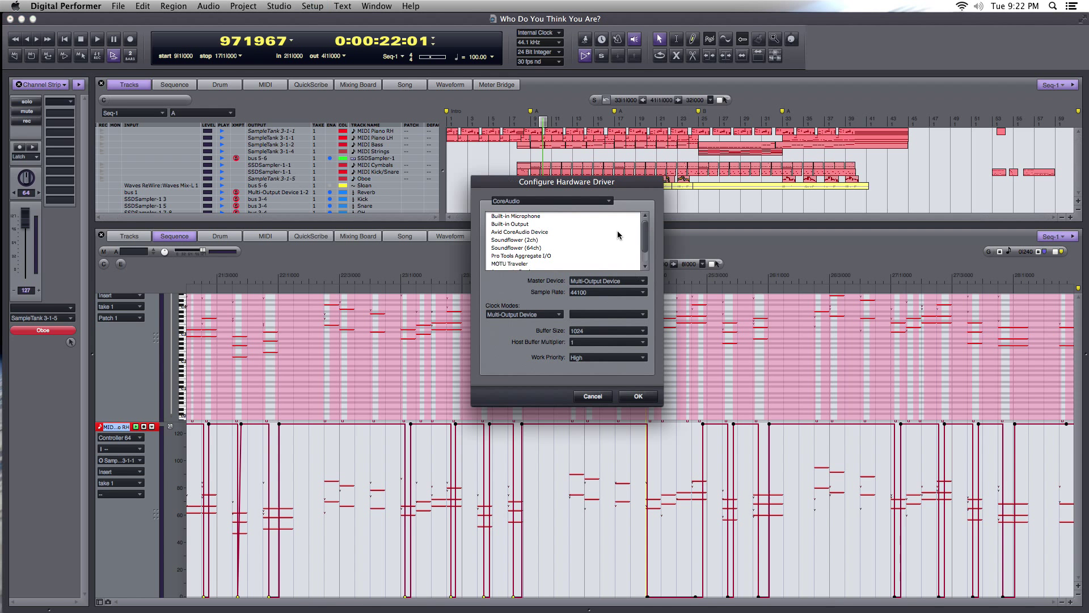
click(595, 331)
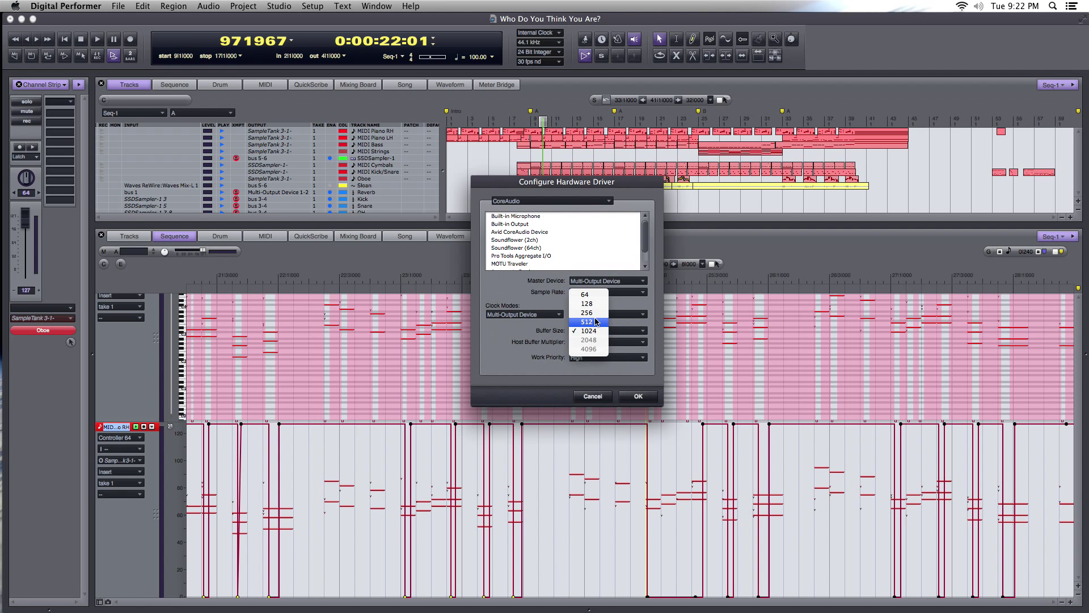
click(585, 294)
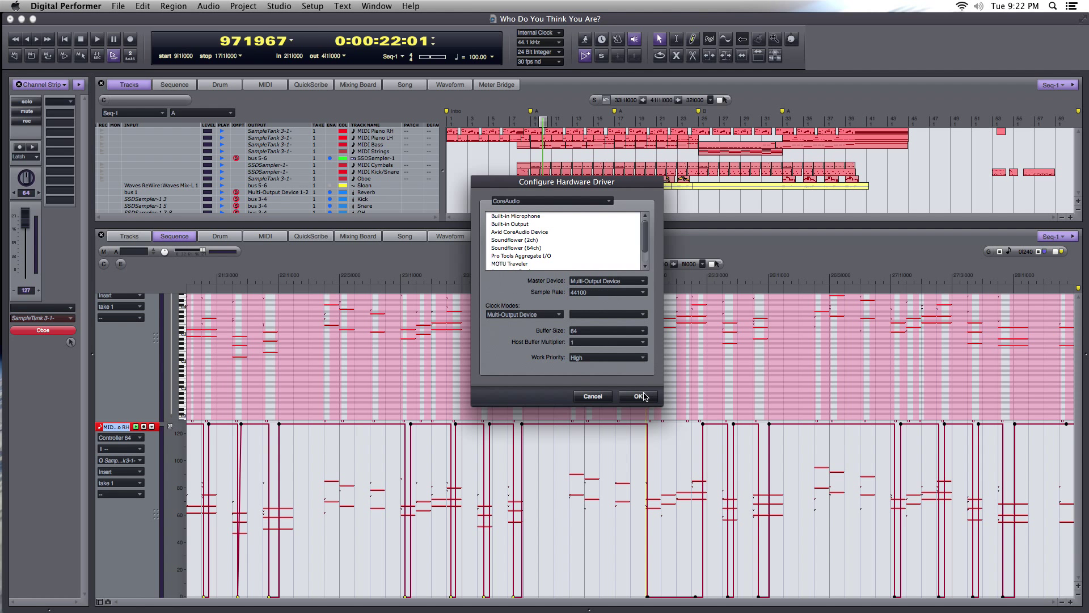
key(Return)
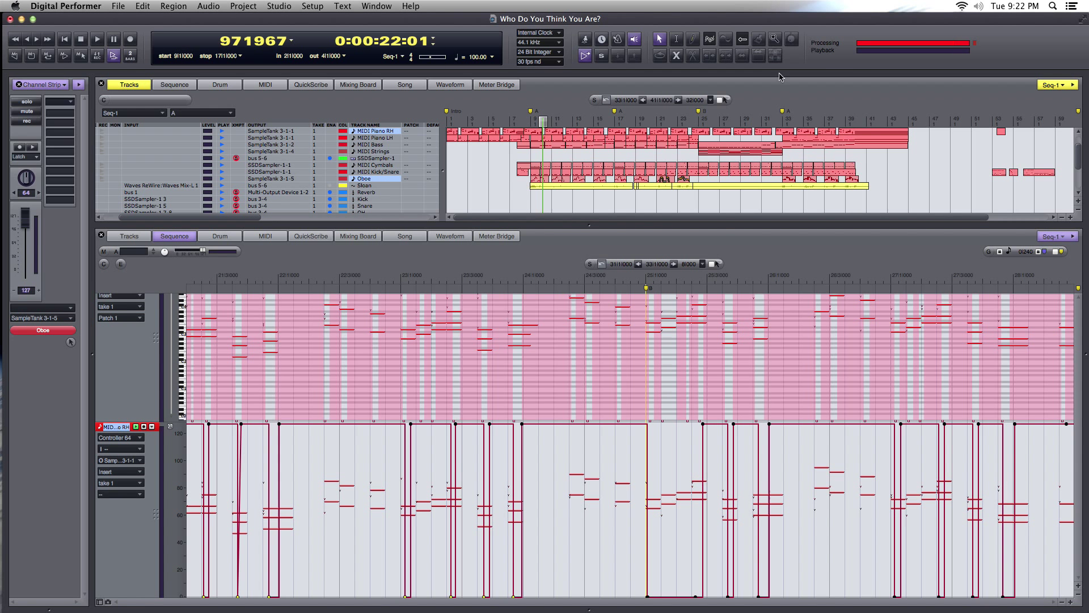
drag(542, 122, 526, 120)
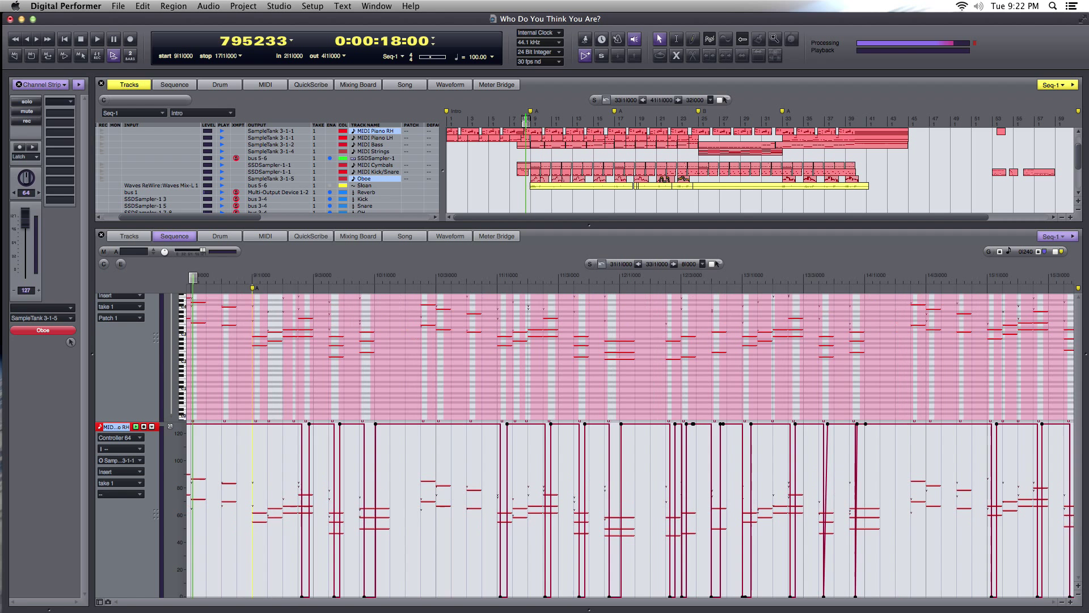
key(space)
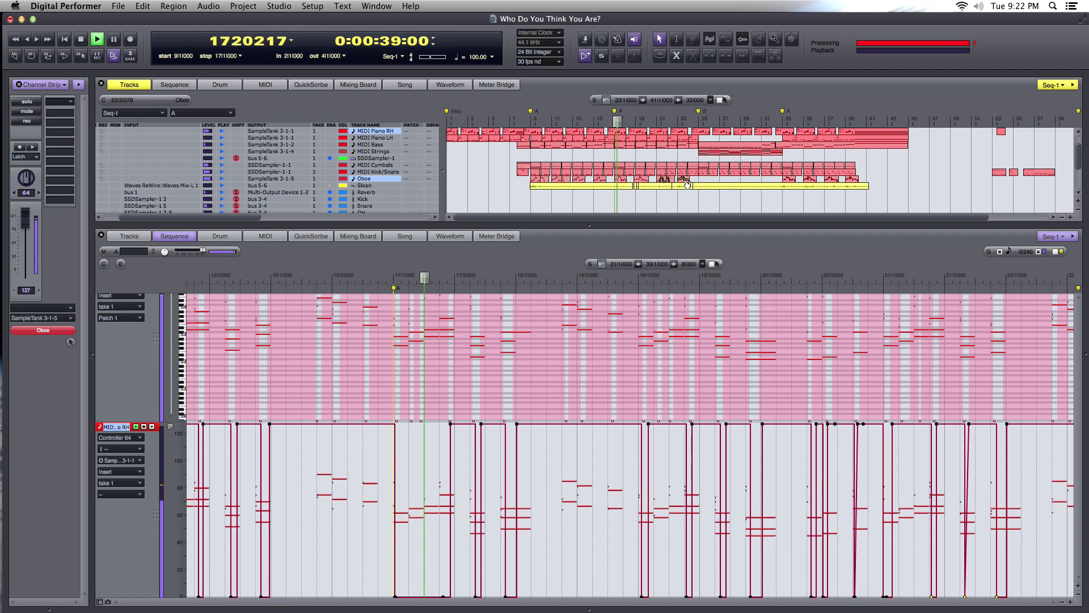
- Select the Oboe track's notes from bar 9 to bar 41 and open the Transpose command for them
click(865, 179)
drag(865, 178, 534, 179)
click(173, 6)
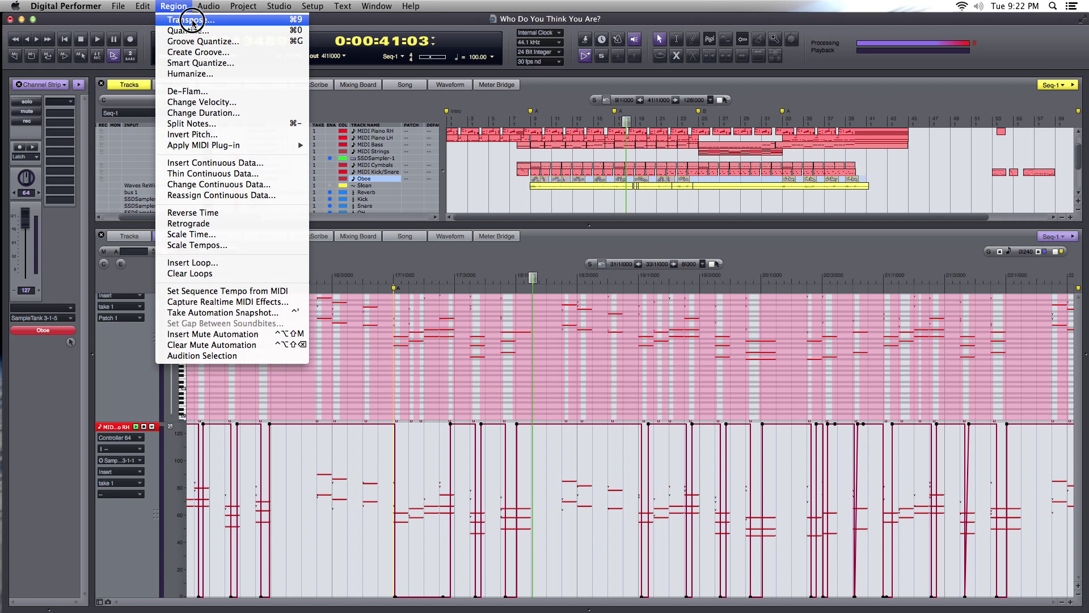
click(192, 21)
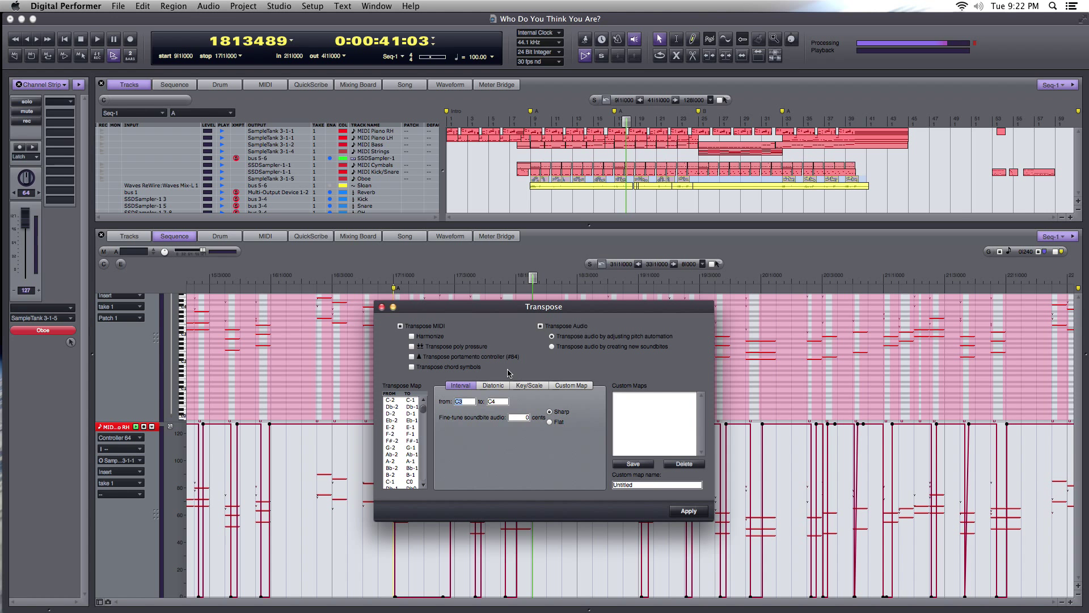
- Harmonize the selected Oboe notes diatonically down 3 scale degrees in the G whole-tone scale, and play the result
click(491, 387)
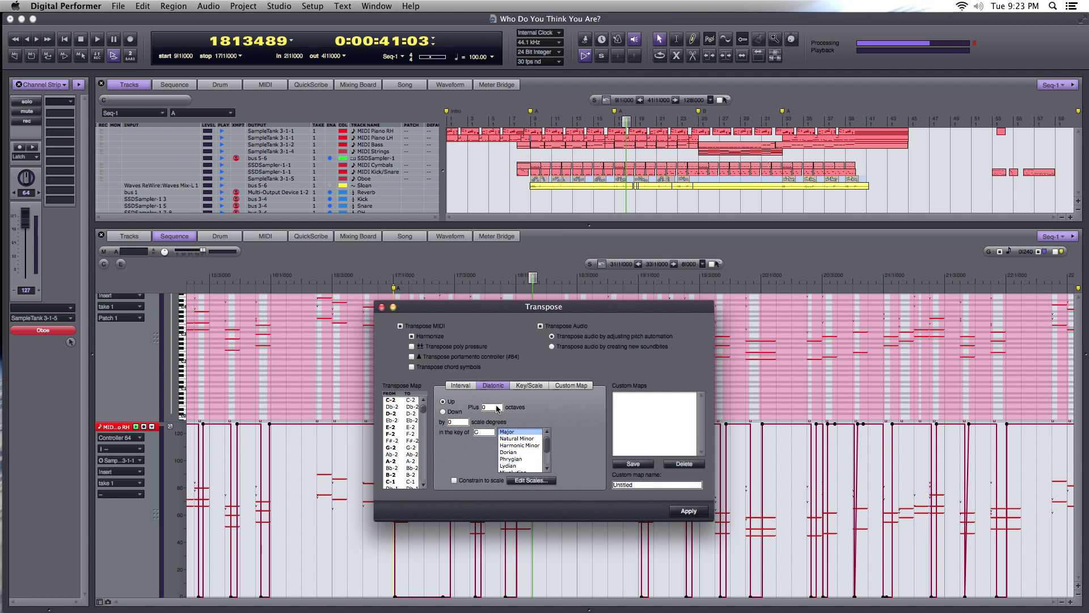
click(443, 413)
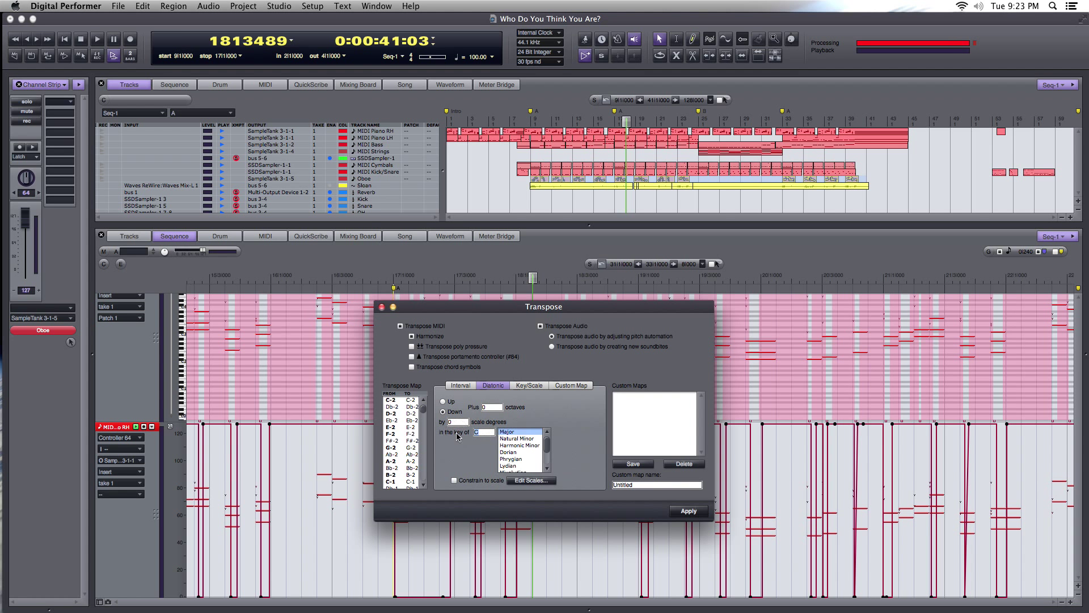
text(G)
scroll(524, 460, down, 3)
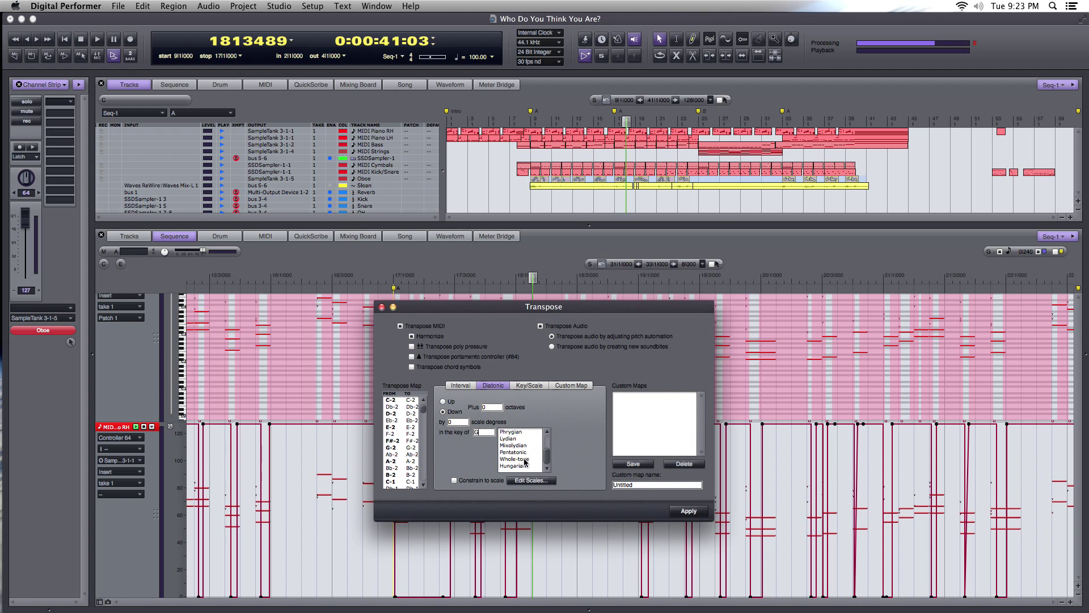
click(525, 461)
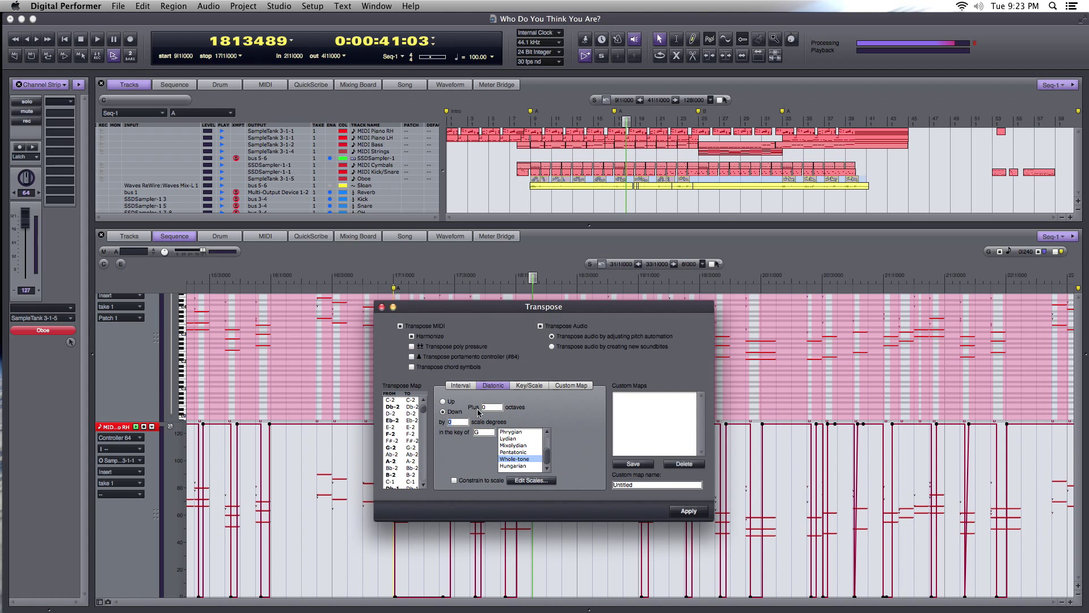
text(3)
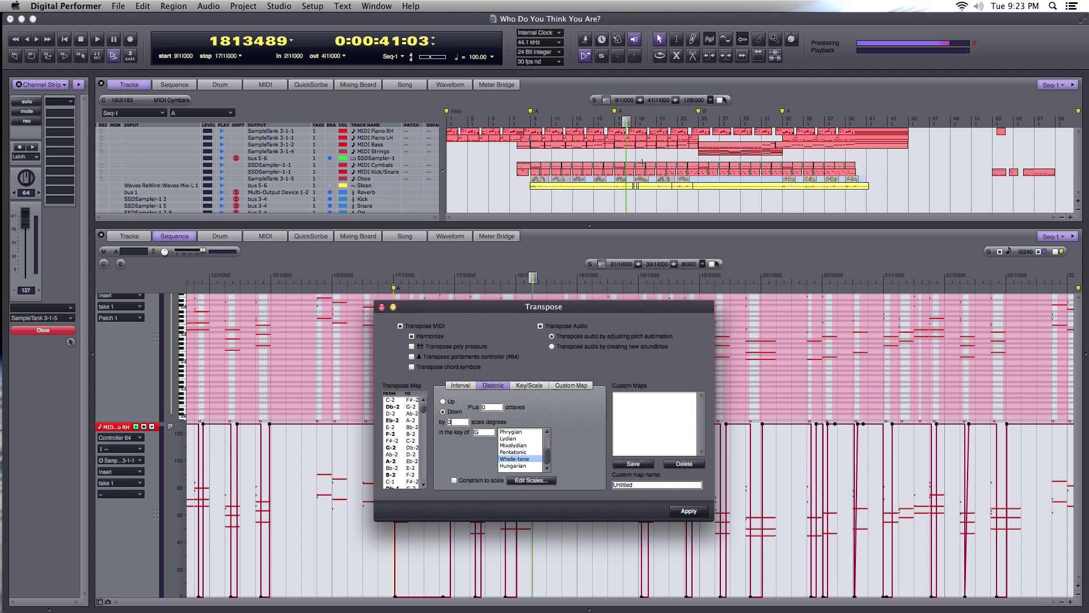
click(688, 511)
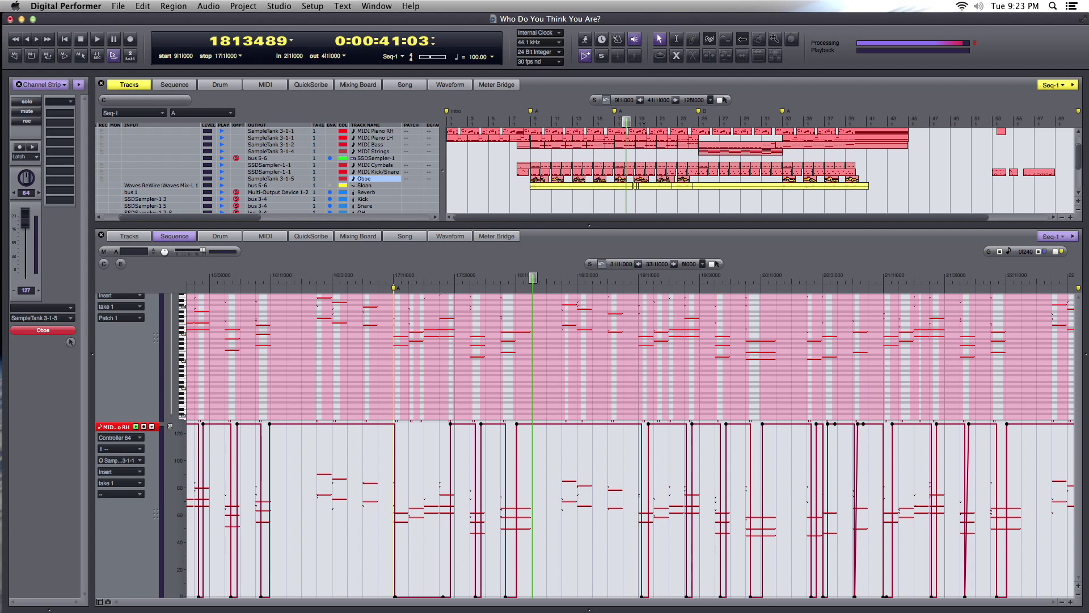
key(space)
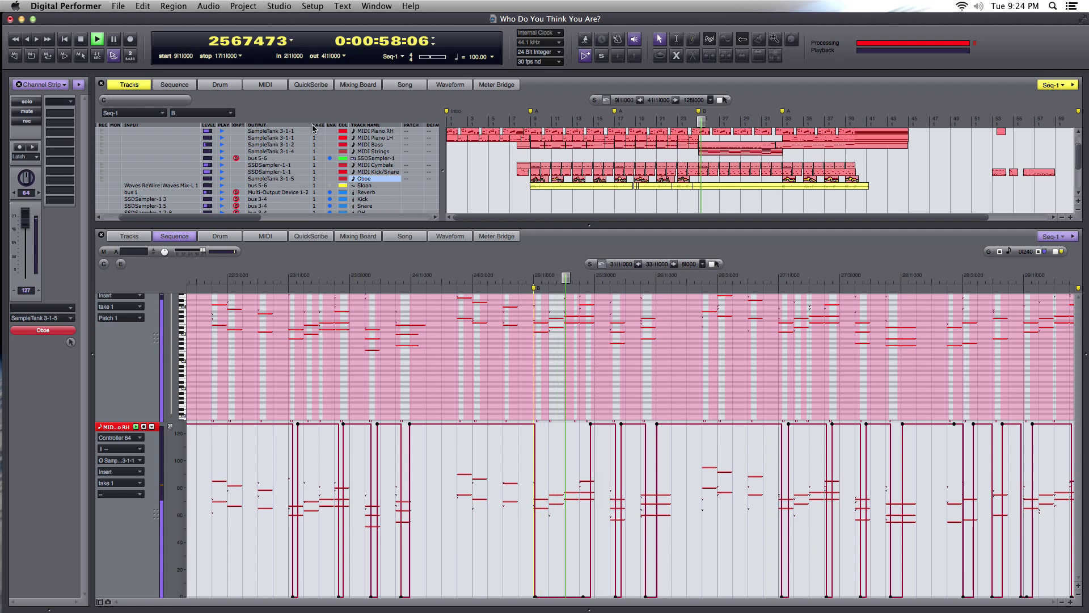
- Apply the Arpeggiator MIDI plug-in to the selected Oboe notes with a Random melodic pattern
key(space)
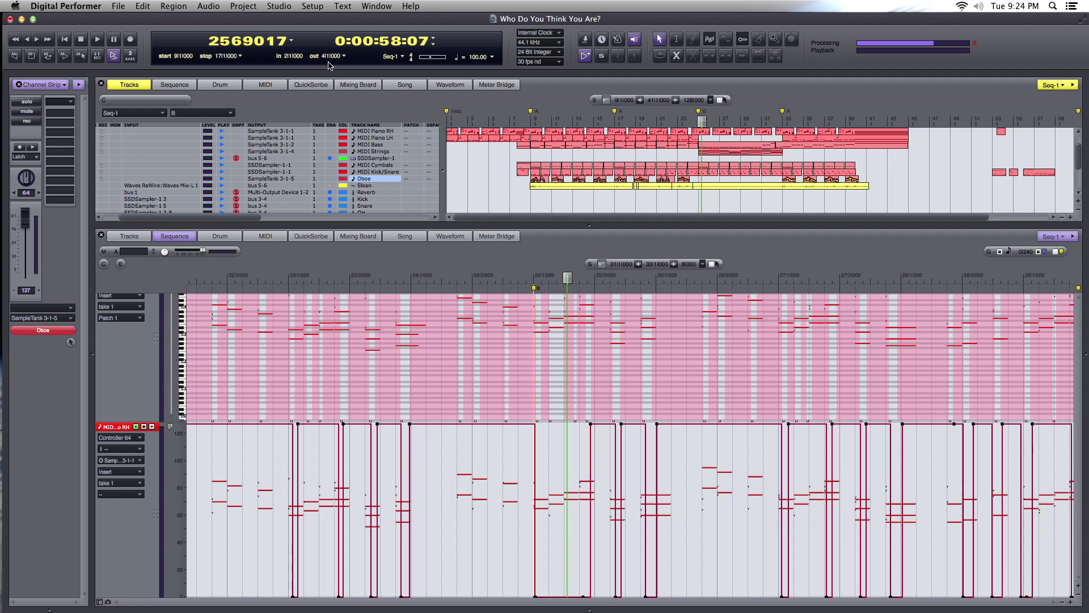
click(172, 6)
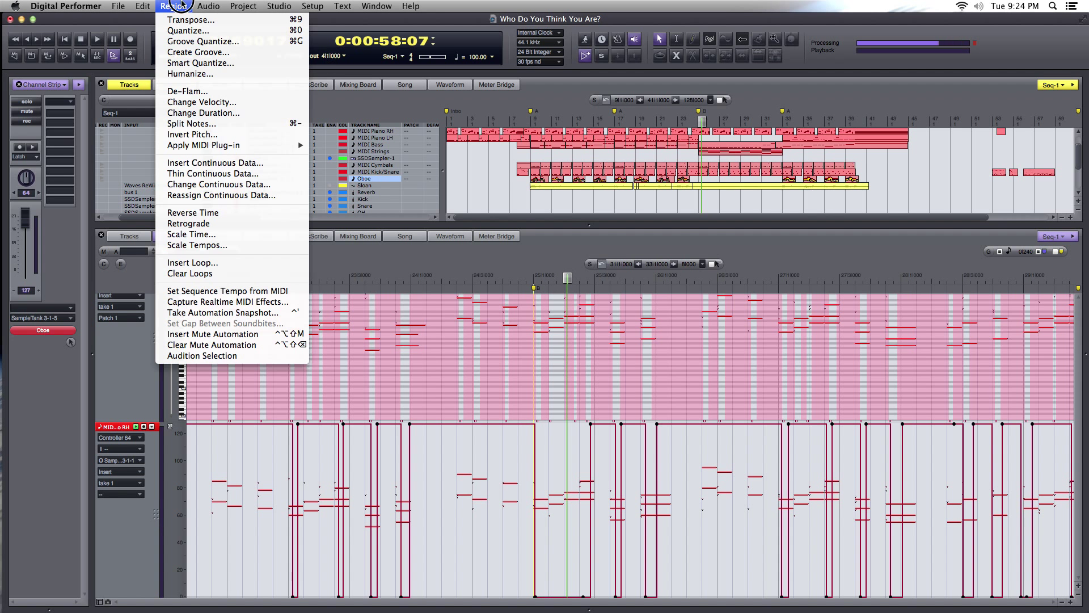
mouse_move(218, 150)
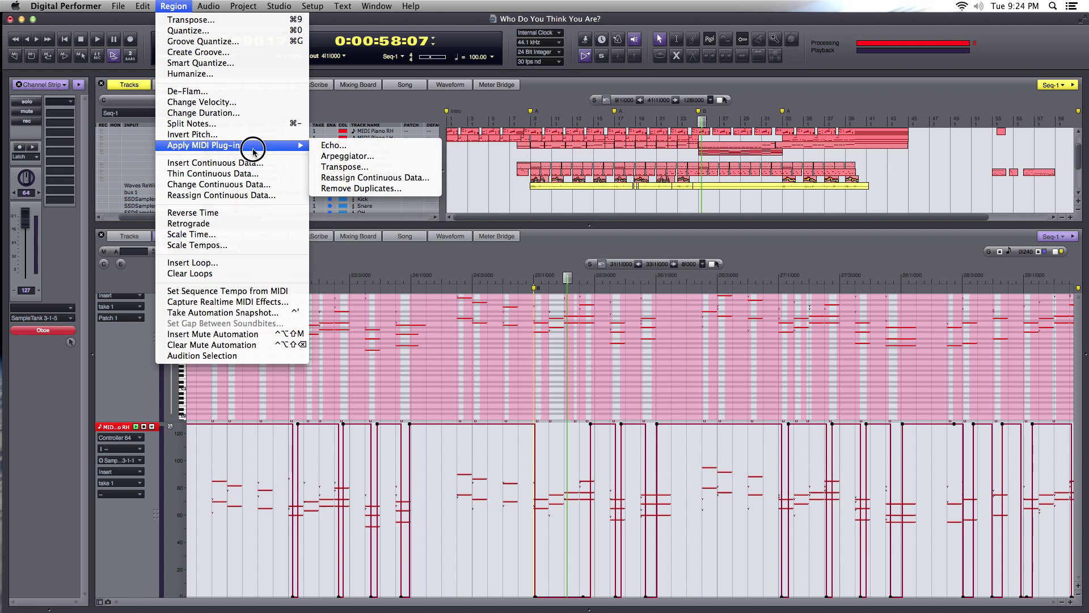
click(386, 158)
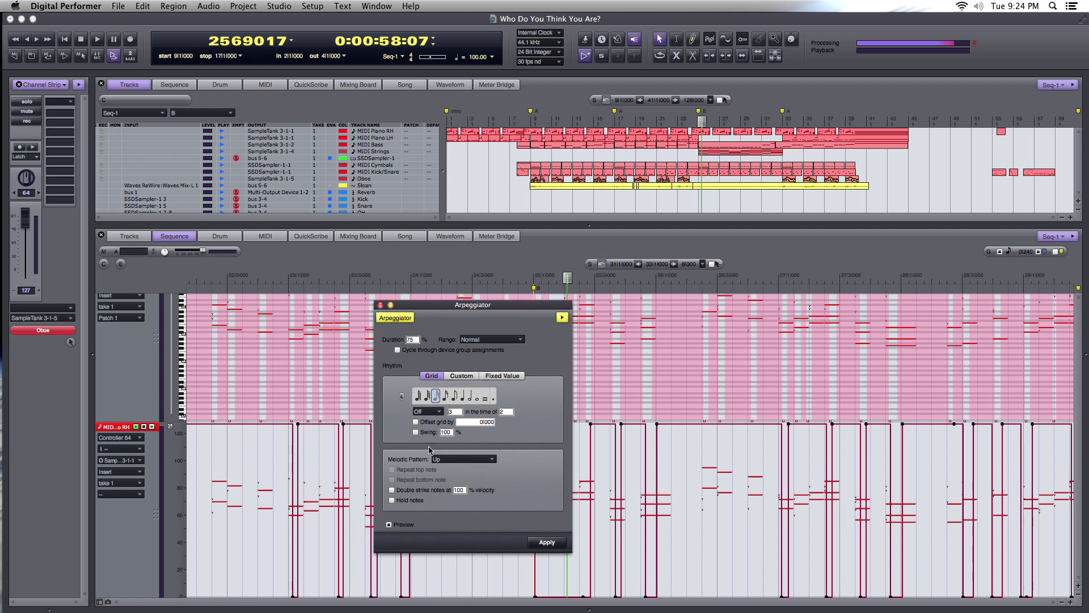
click(483, 461)
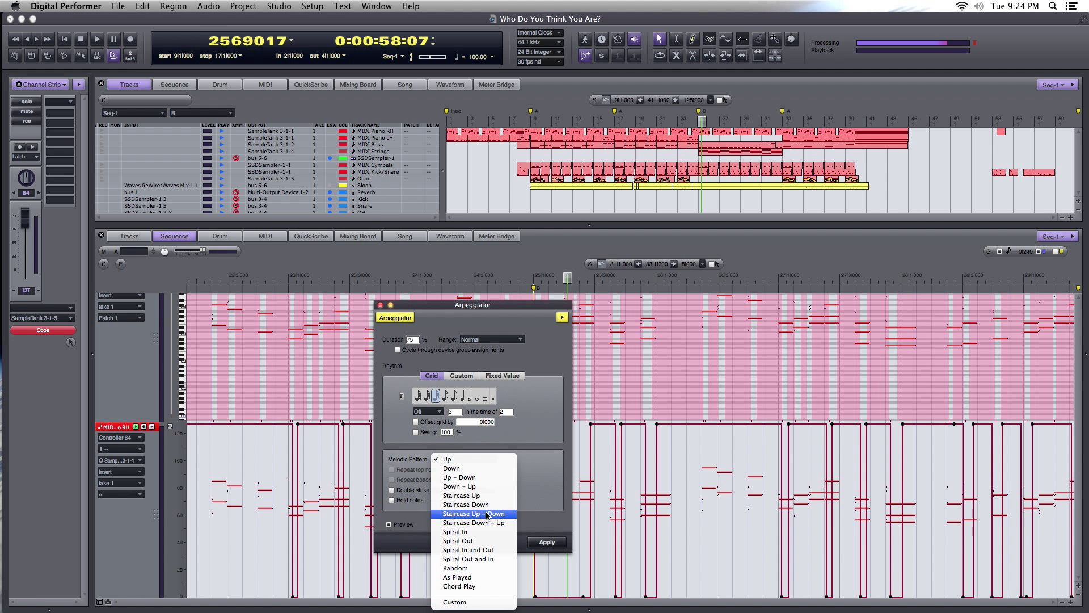
click(469, 568)
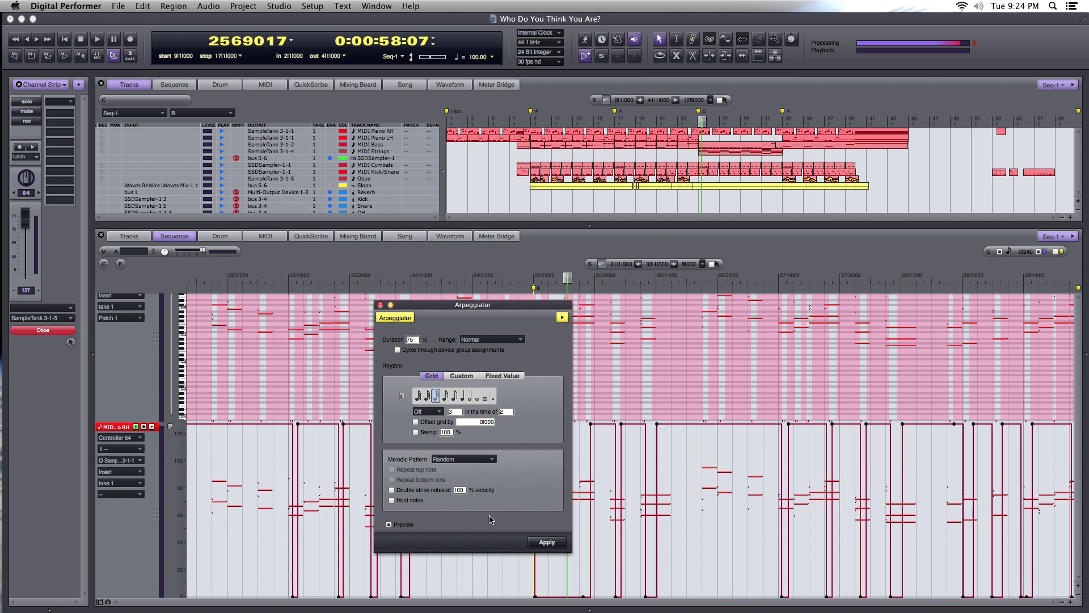
click(545, 542)
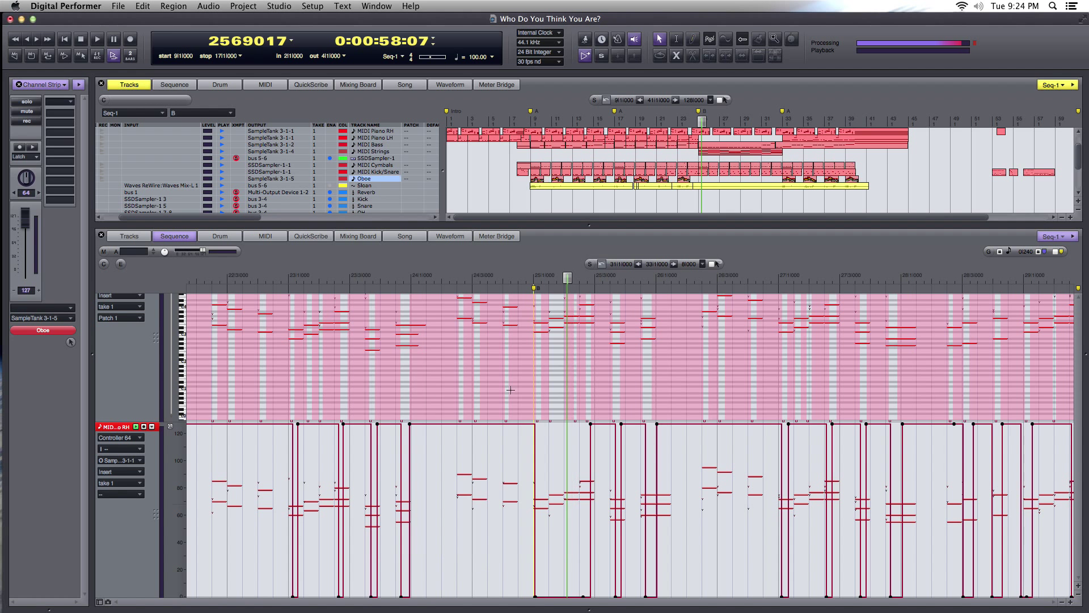
- Play the arpeggiated Oboe part and replay the passage from about bar 20
key(space)
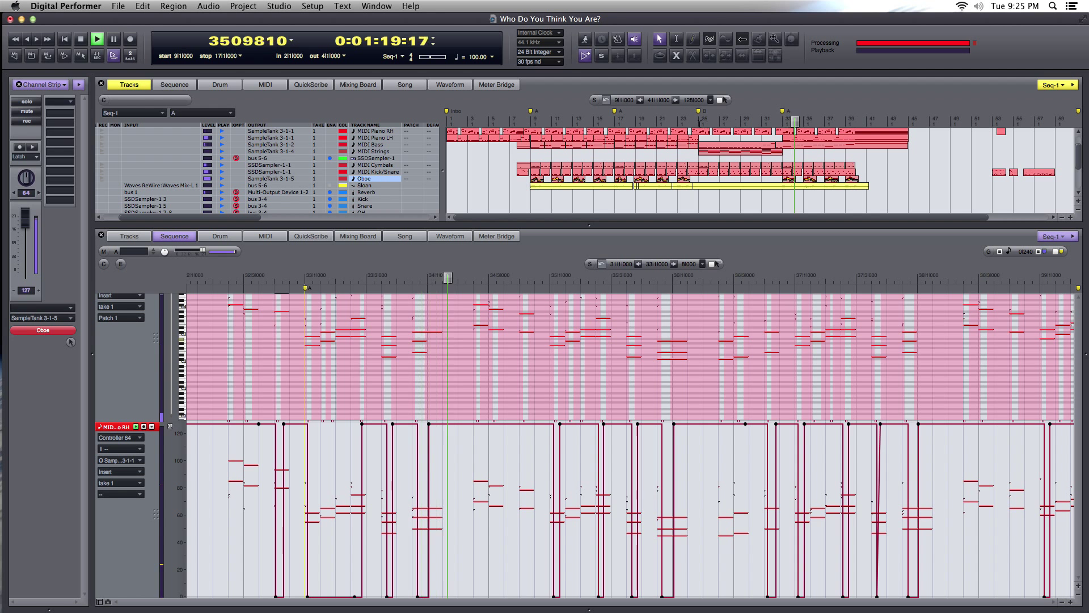
click(664, 120)
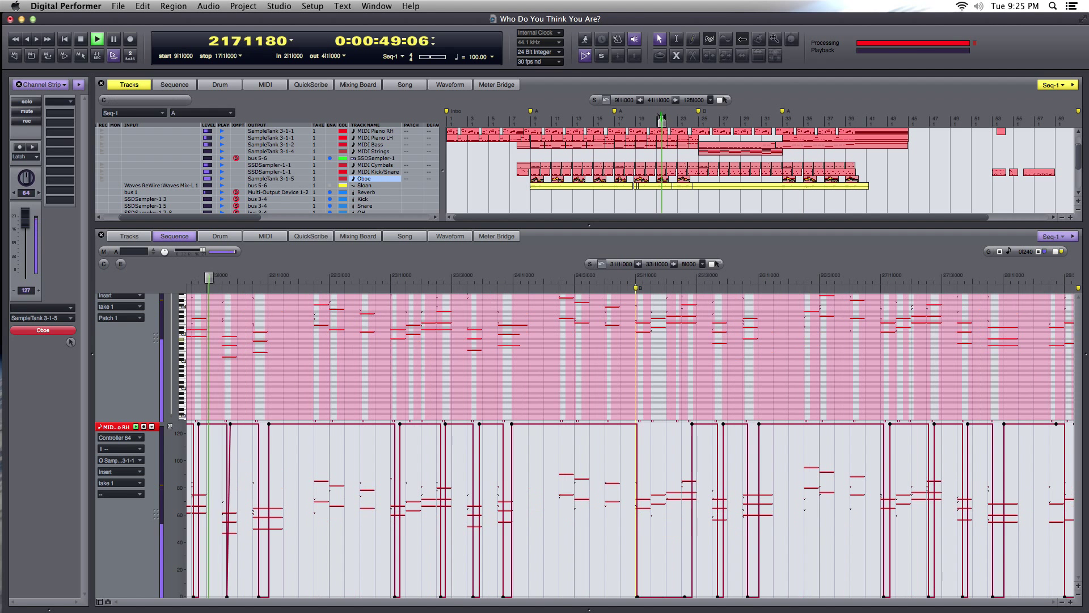
mouse_move(663, 119)
mouse_down()
mouse_move(687, 119)
mouse_move(645, 119)
mouse_up()
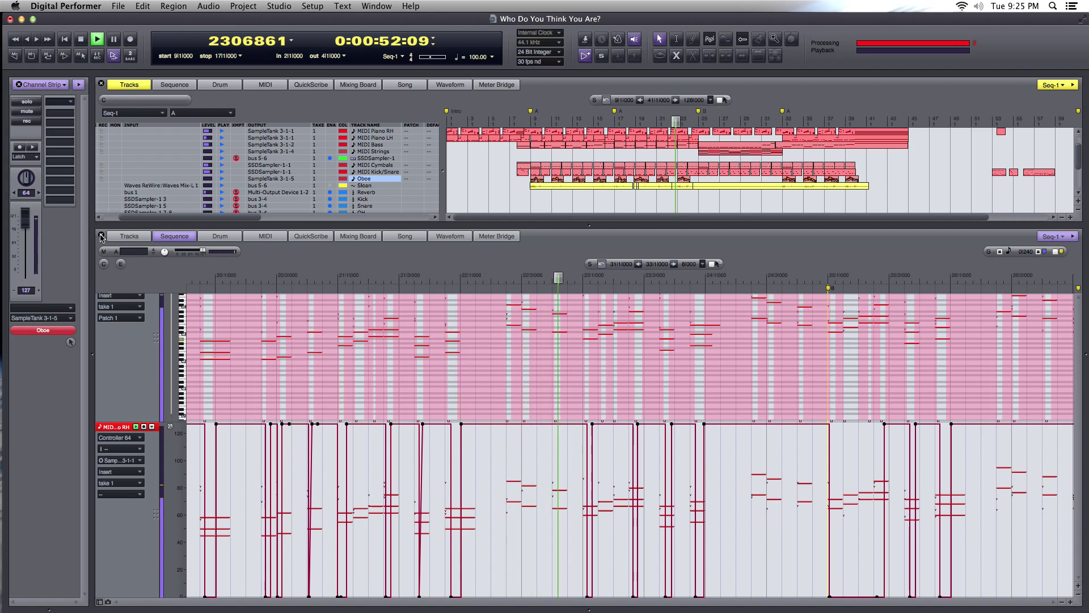
- Close the lower Sequence view, restart playback from bar 9 and solo the Oboe track
key(super+w)
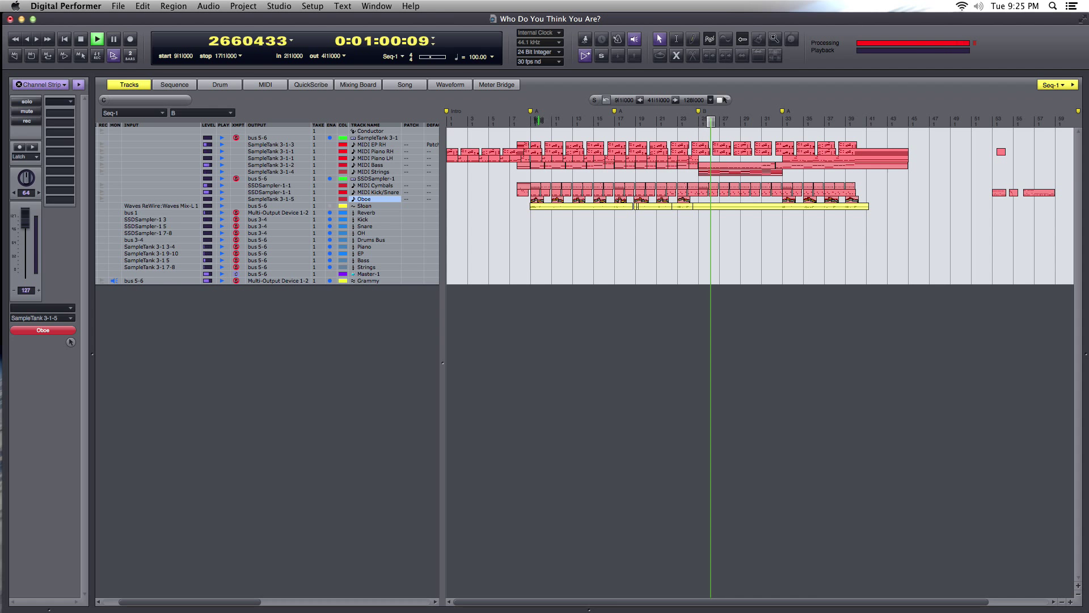
click(530, 120)
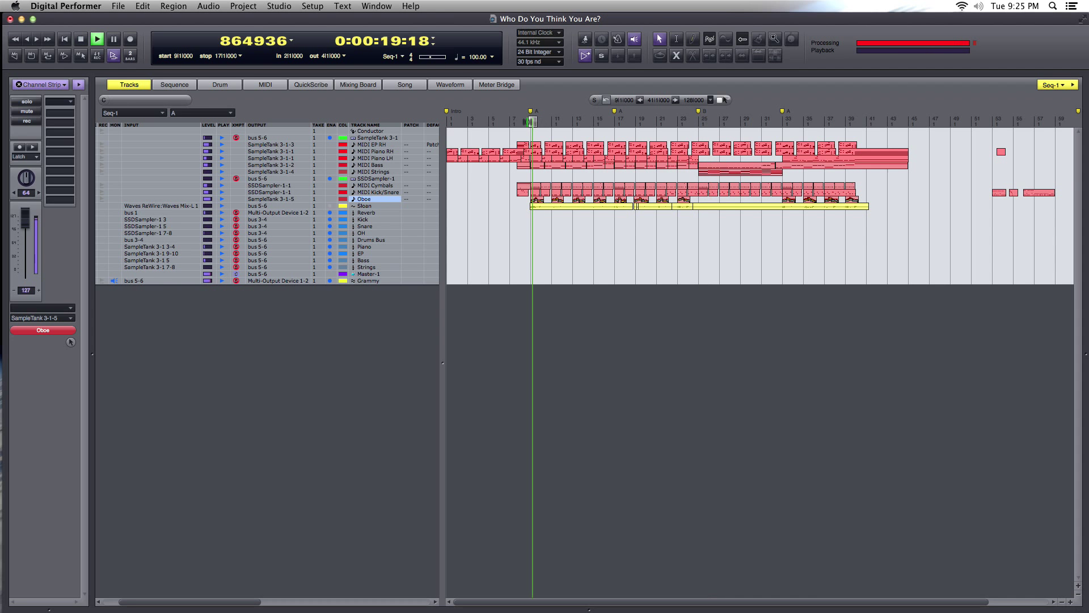
key(space)
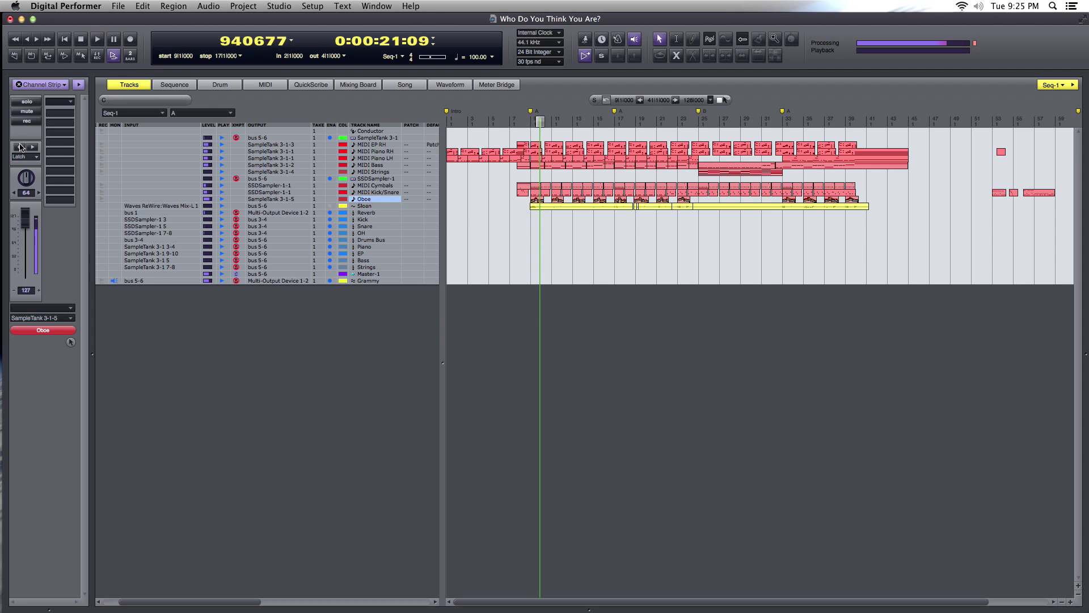
click(27, 102)
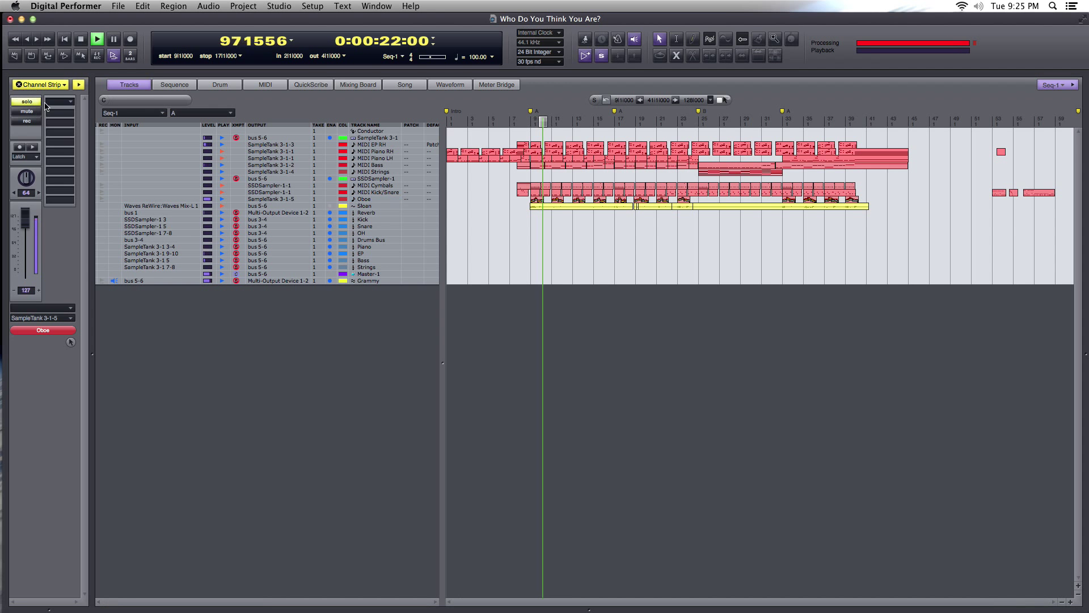
- Bring the MIDI strings, bass, piano and EP tracks back into the soloed playback alongside the Oboe
click(217, 167)
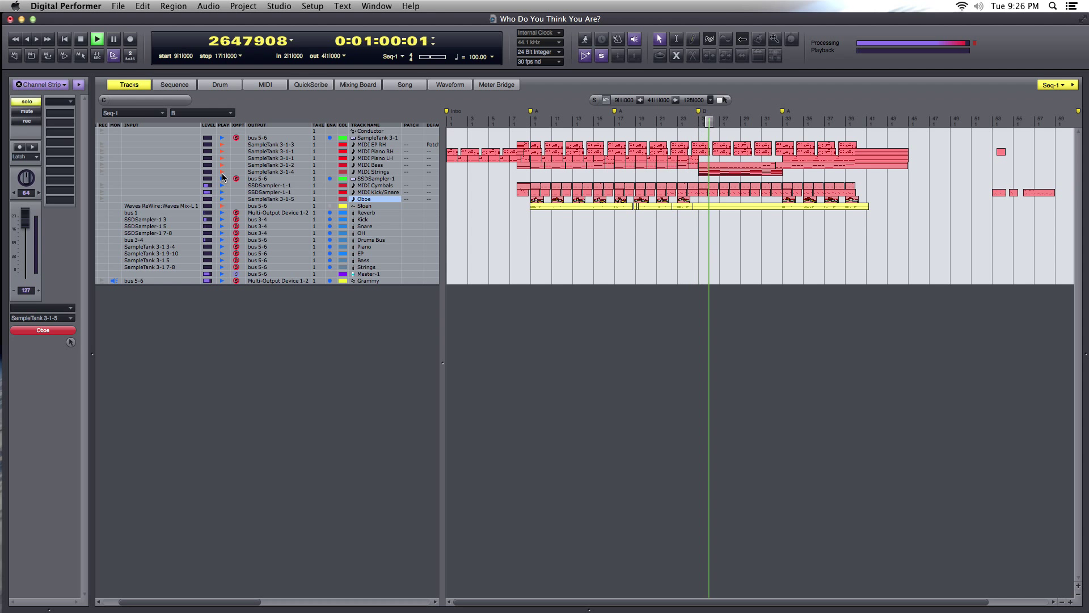
drag(222, 172, 227, 140)
click(287, 320)
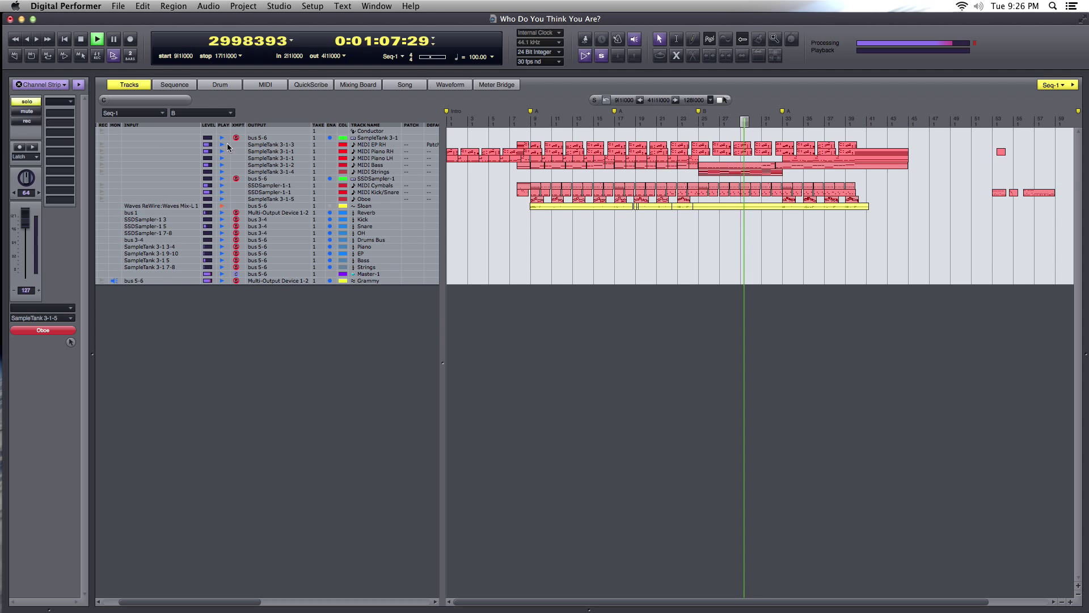
mouse_move(227, 147)
mouse_down()
mouse_move(226, 212)
mouse_move(229, 136)
mouse_up()
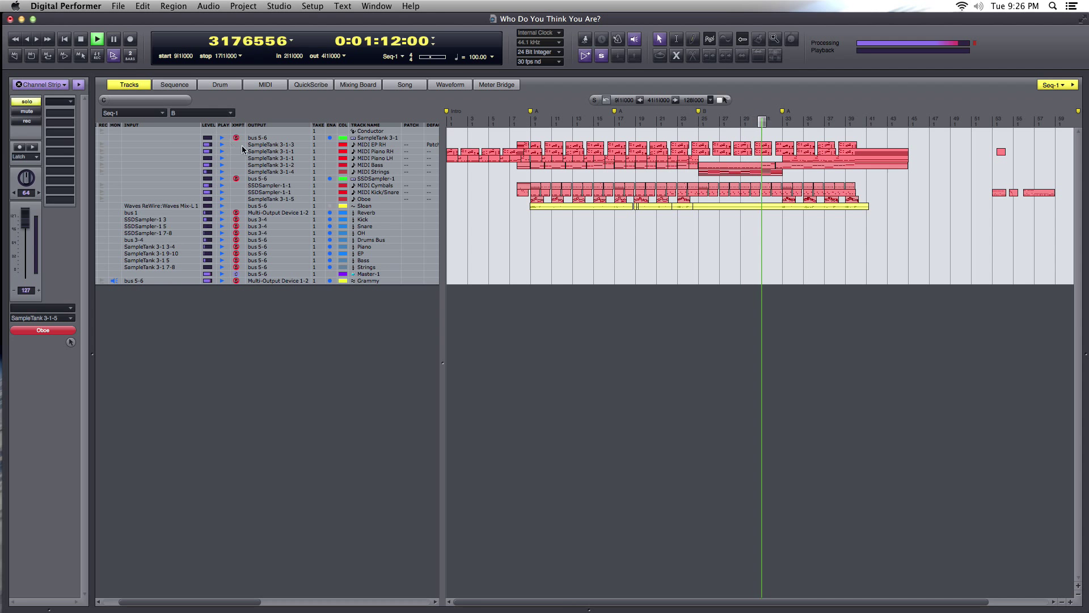
- Audition the song from about bar 4 and again from just before bar 9
key(space)
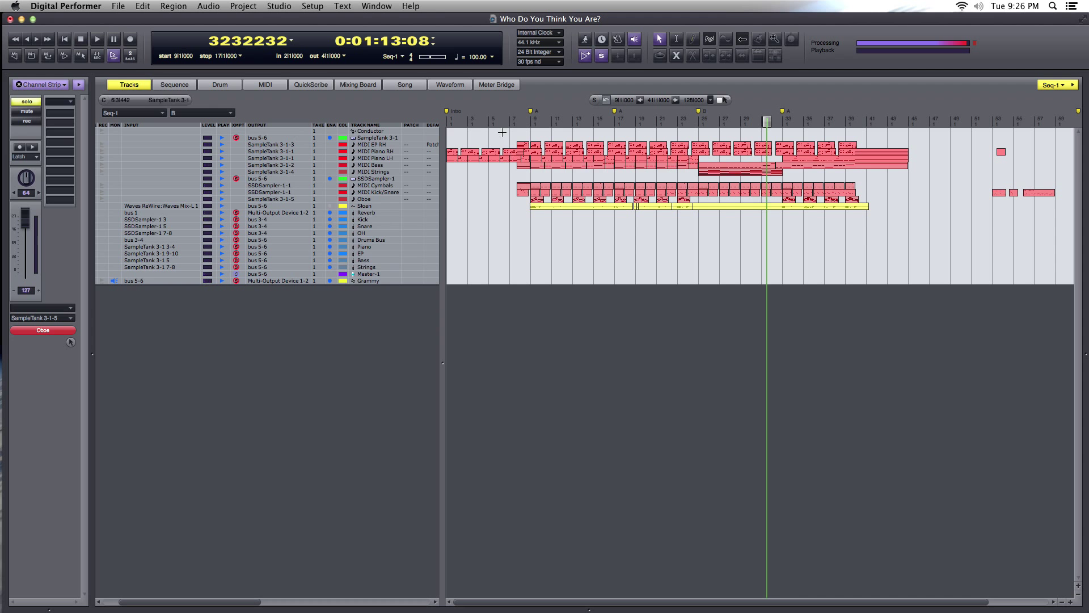
click(480, 120)
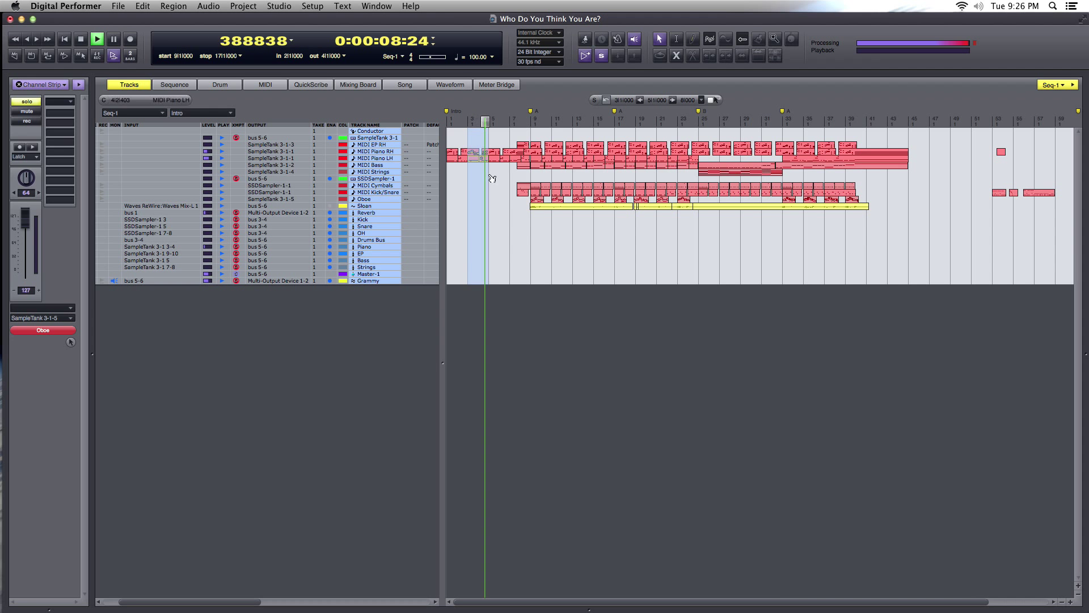
click(521, 120)
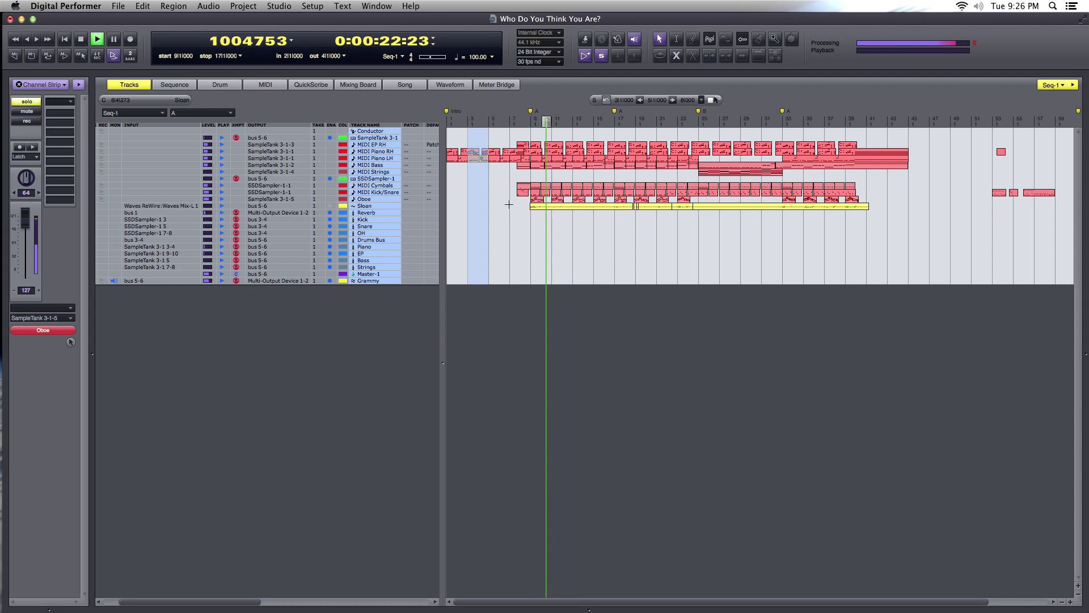
key(space)
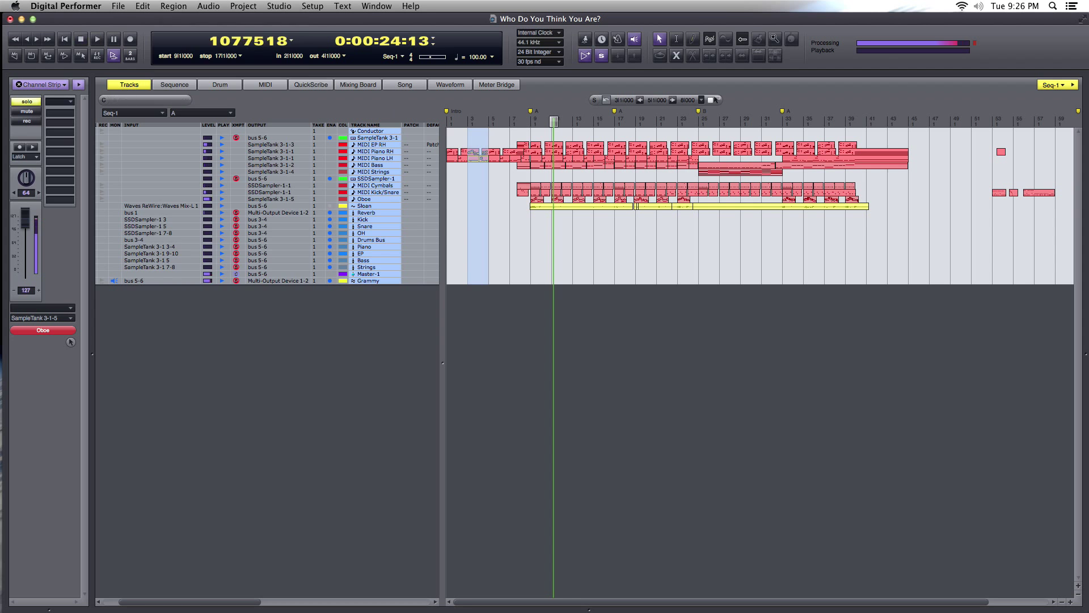
- Undo the recent Oboe edits back past the whole-tone harmonization, and audition the restored part
click(142, 6)
click(170, 17)
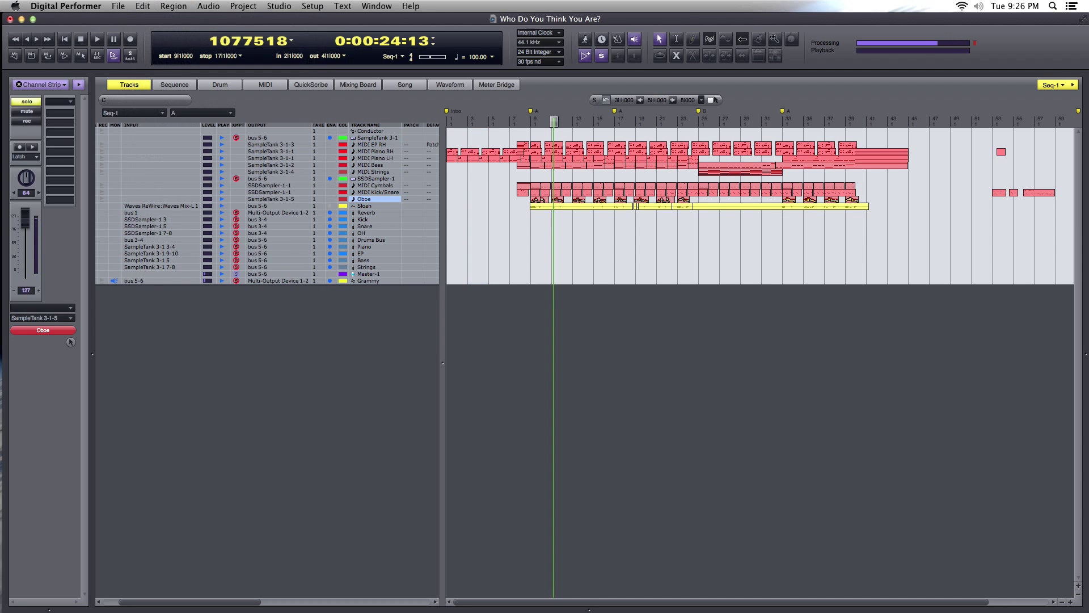
click(143, 6)
click(149, 20)
click(143, 6)
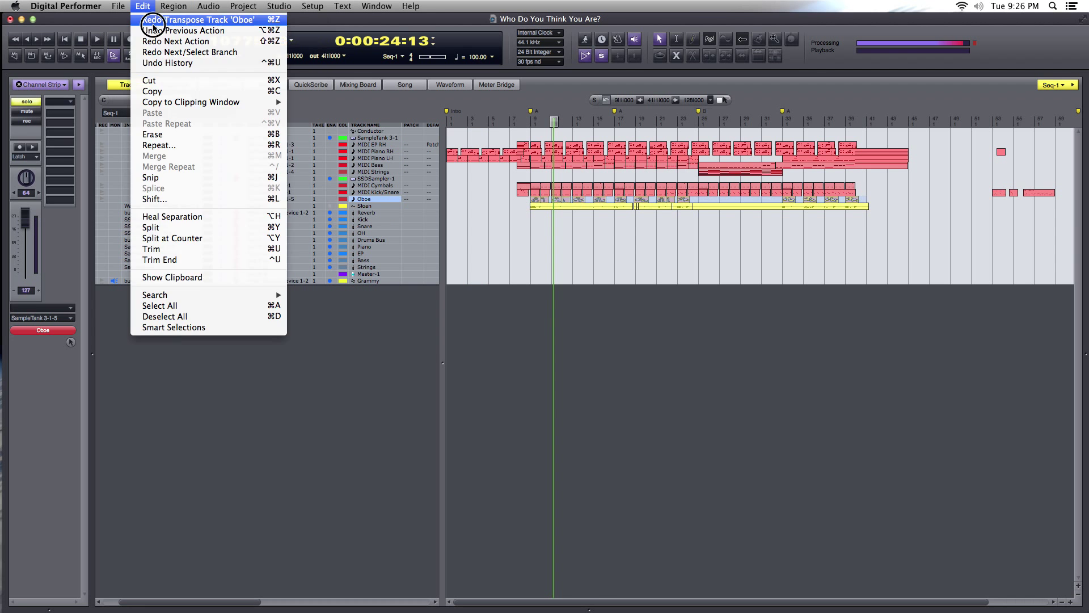
click(149, 19)
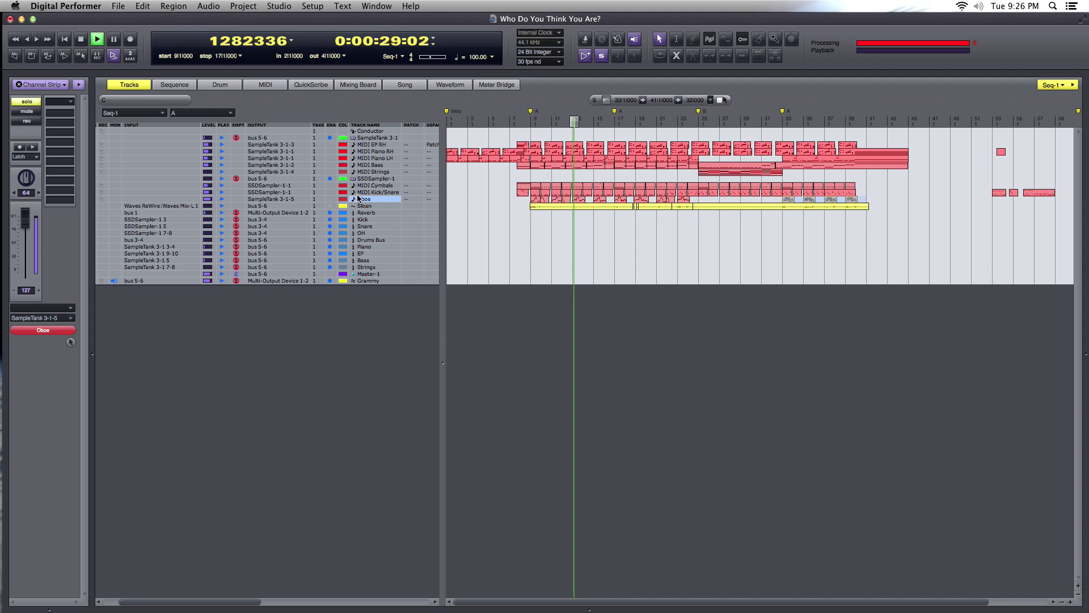
key(space)
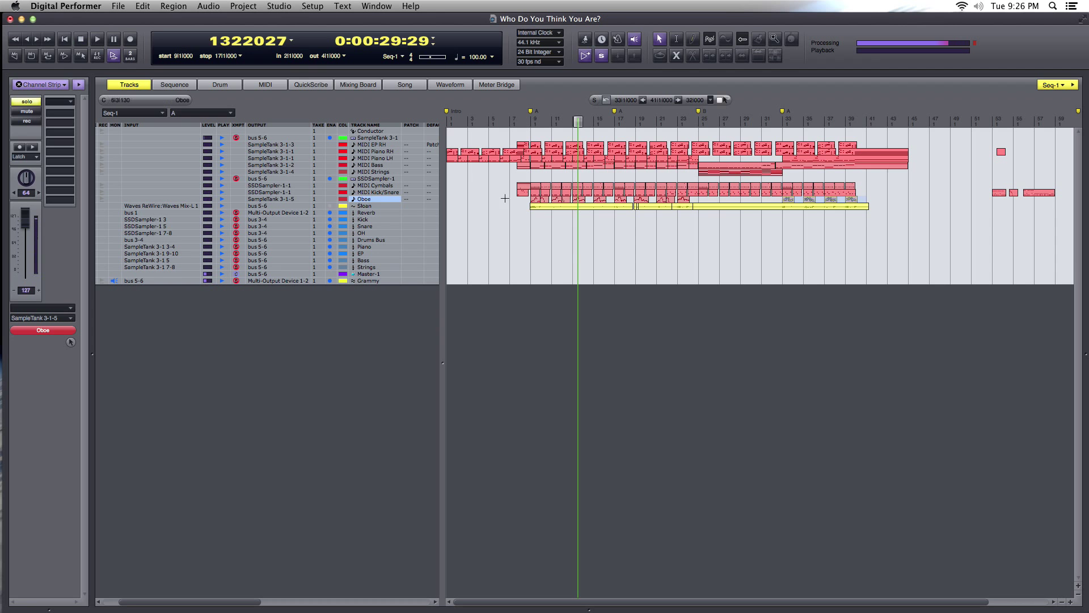
- Transpose the Oboe notes from bar 9 to bar 41 diatonically down 2 scale degrees in G Lydian, with Harmonize off
drag(531, 198, 866, 203)
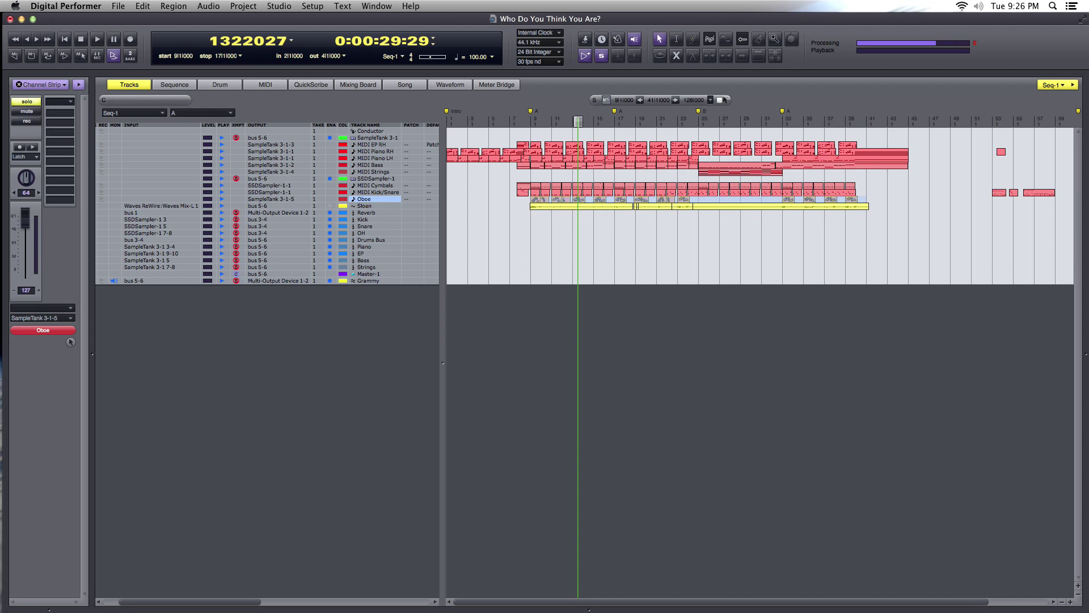
click(173, 6)
click(186, 21)
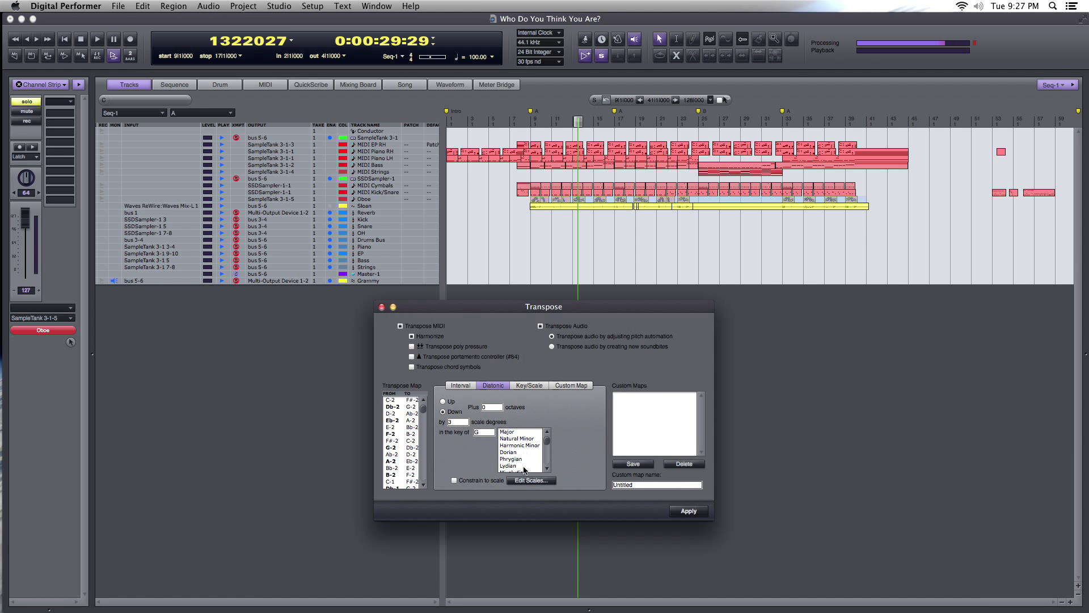
scroll(523, 467, down, 1)
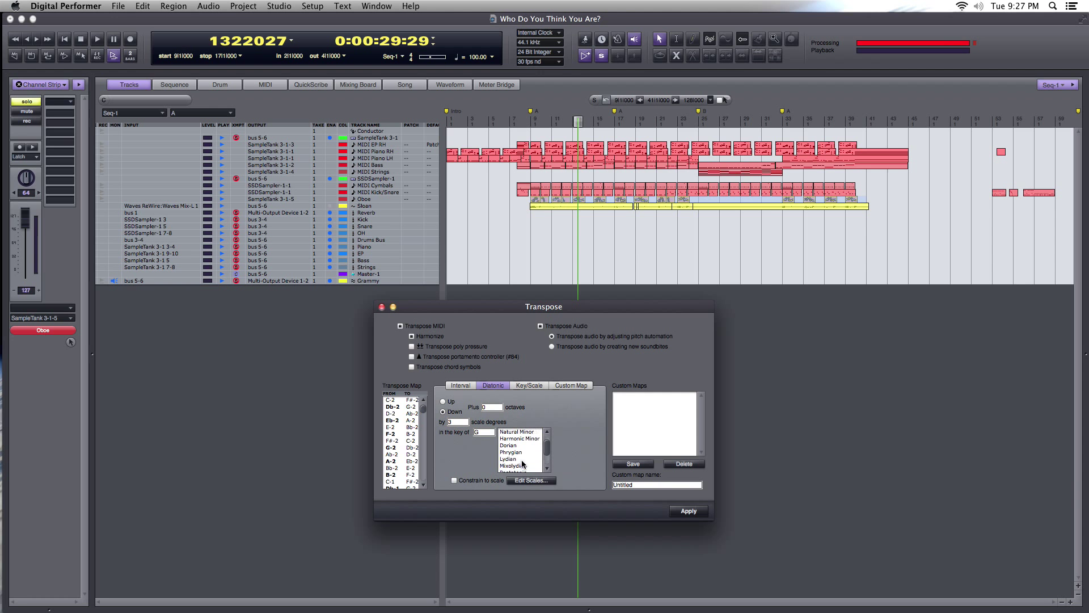
click(523, 460)
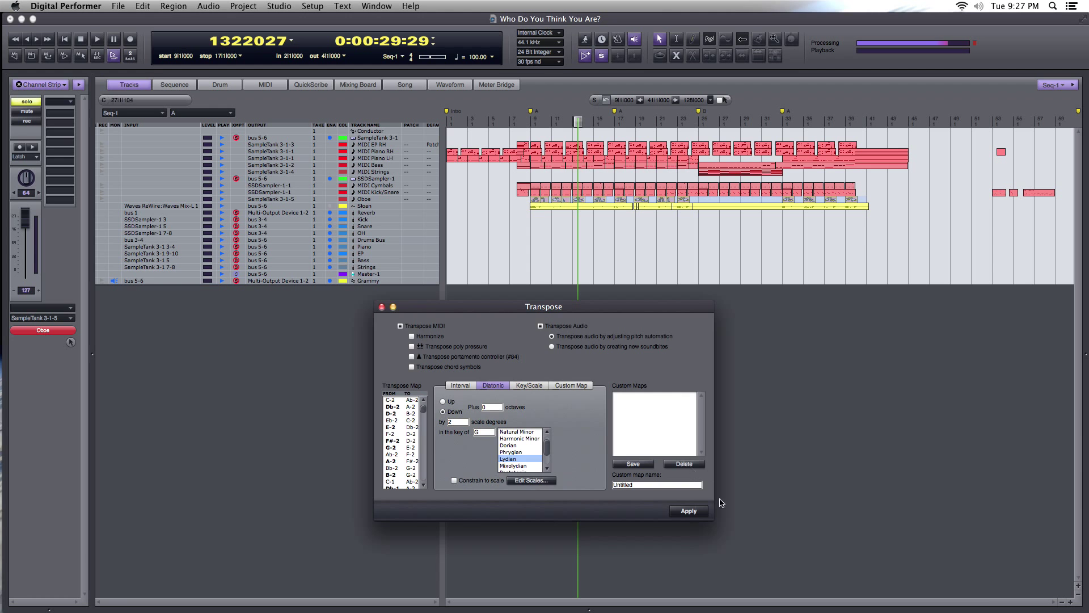
click(690, 512)
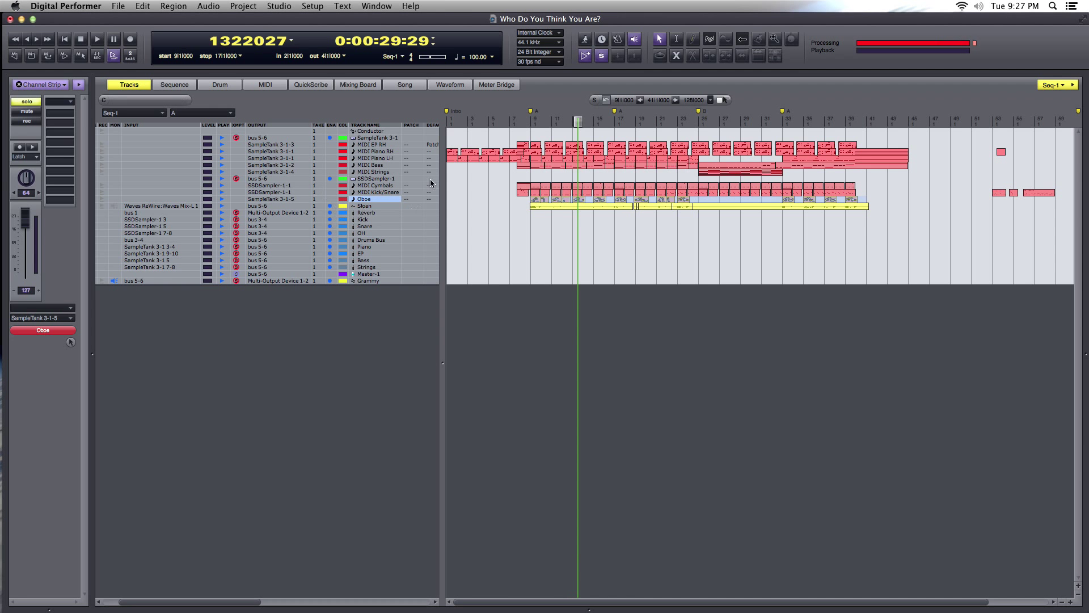
- Play the transposed Oboe part with the other tracks from just before bar 9
key(space)
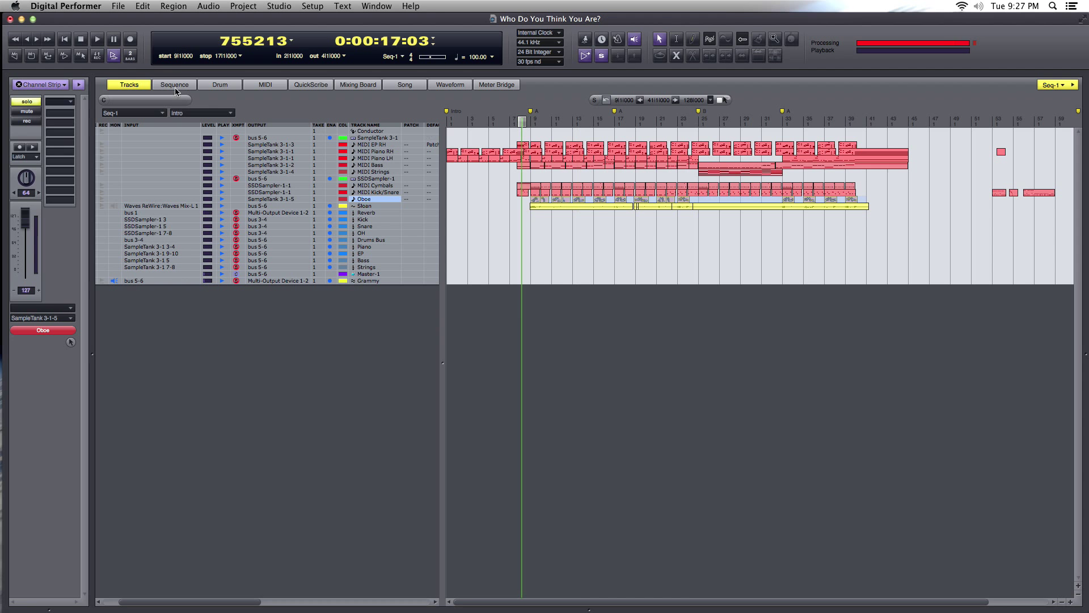
key(space)
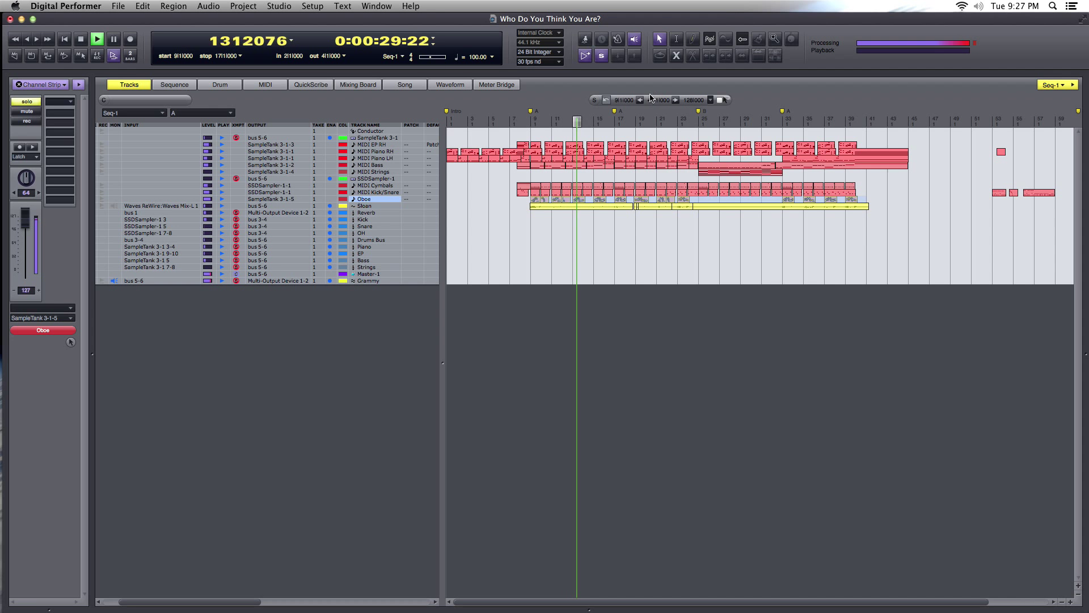
key(space)
- Show the channel strip of the Grammy track and that of the Master-1 track
click(366, 281)
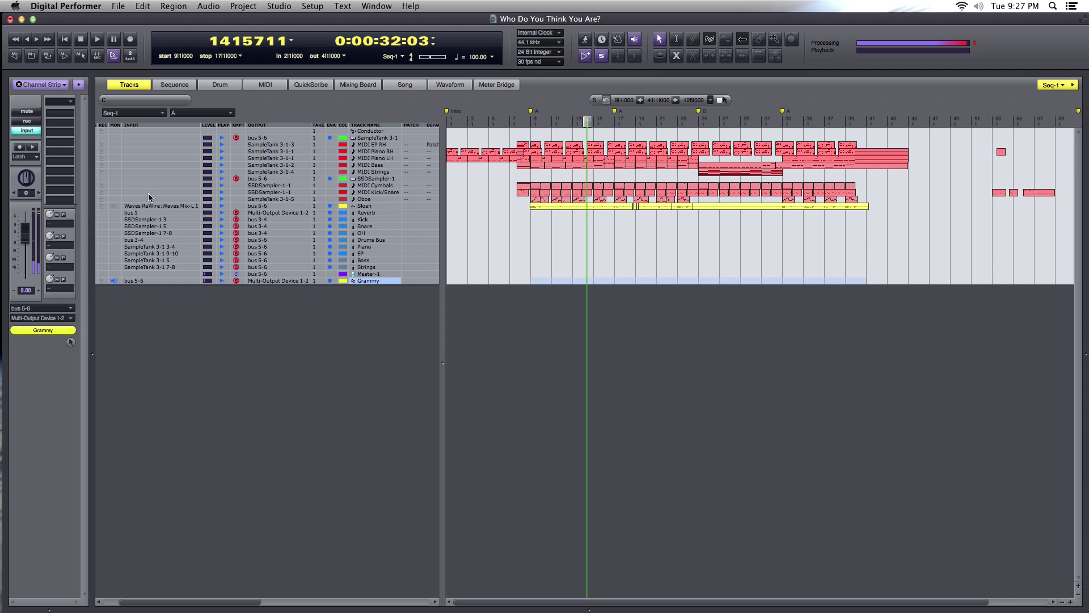
click(84, 53)
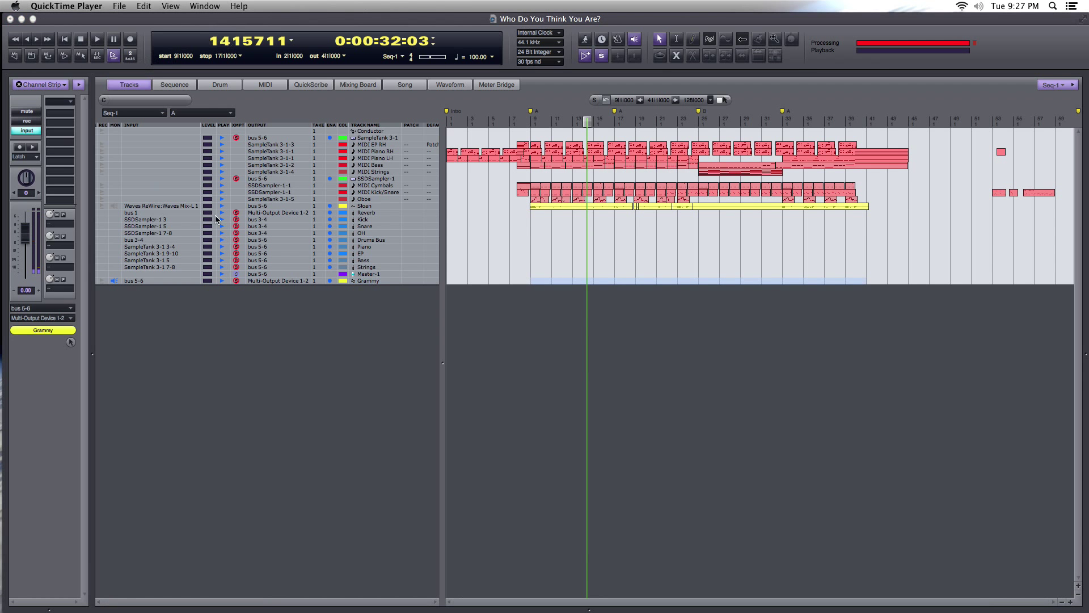
click(382, 274)
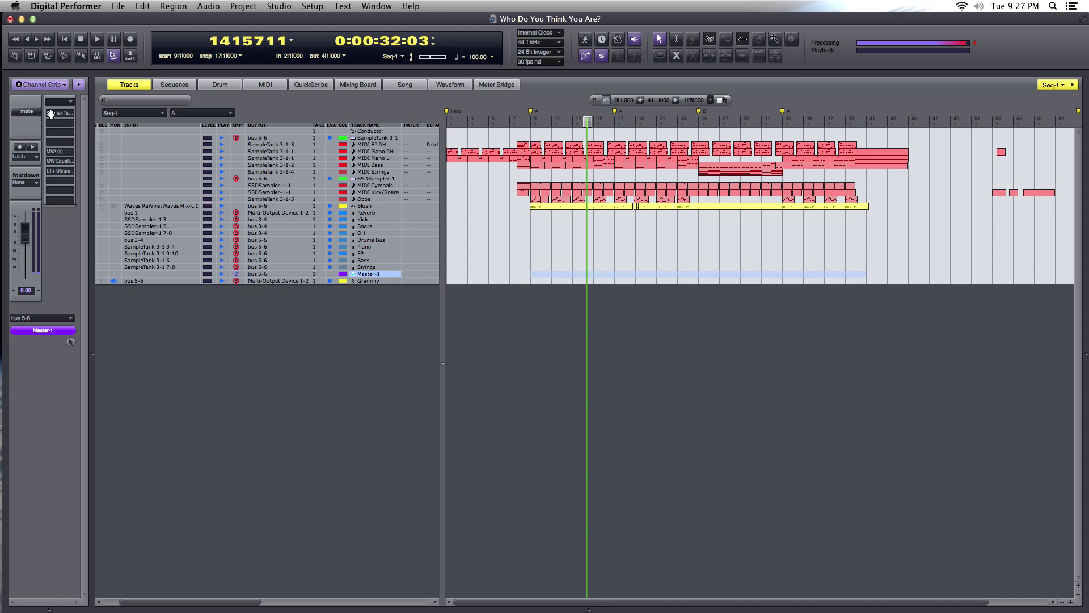
- Raise the Low Level of the MV2 compressor on the Master-1 track to about 12.8
double_click(61, 152)
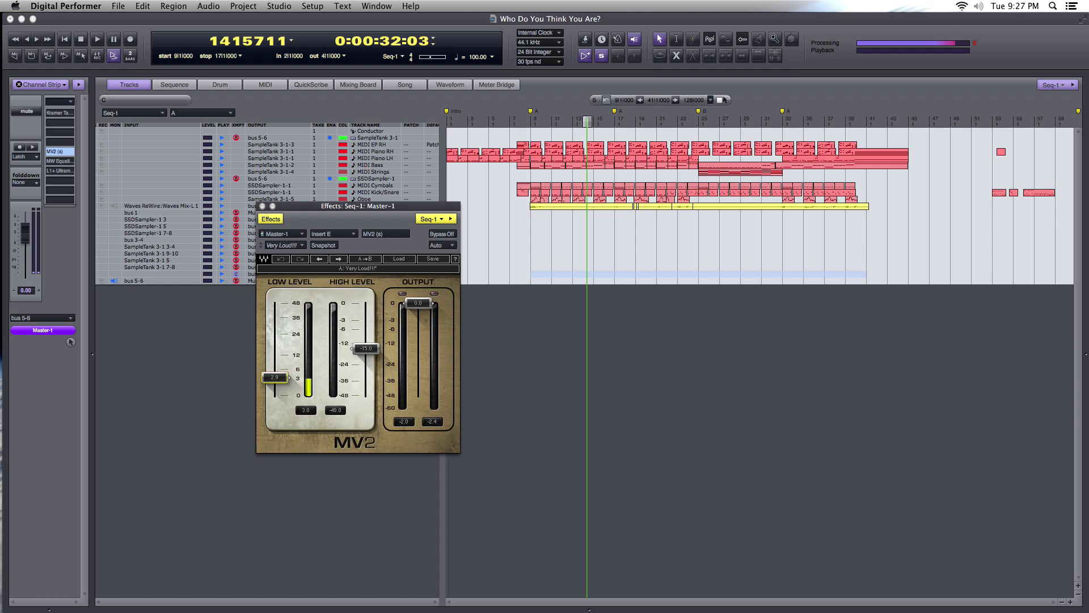
drag(288, 365, 288, 357)
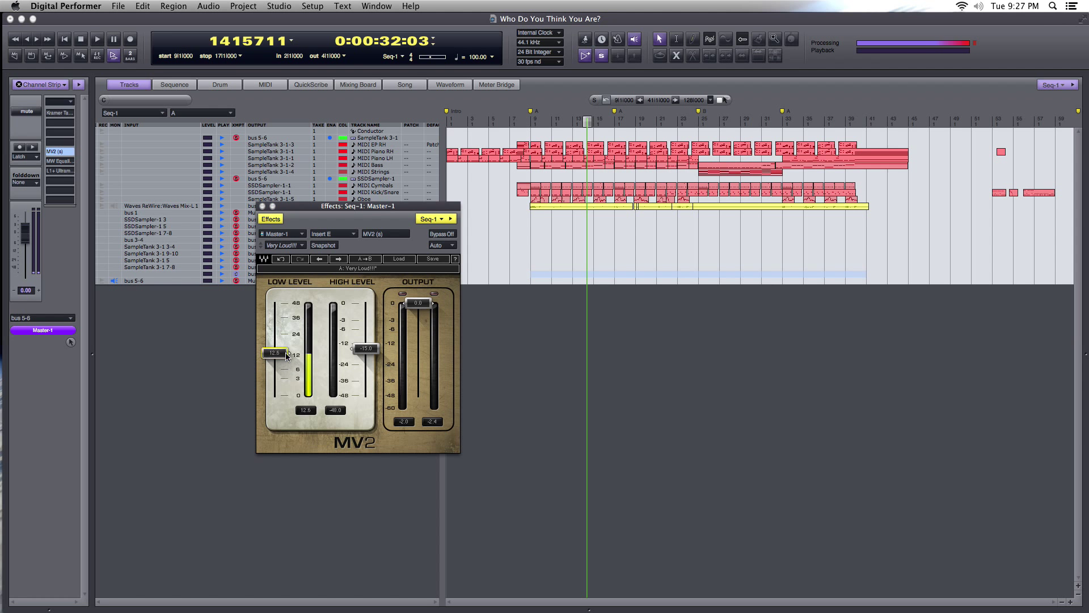
click(263, 207)
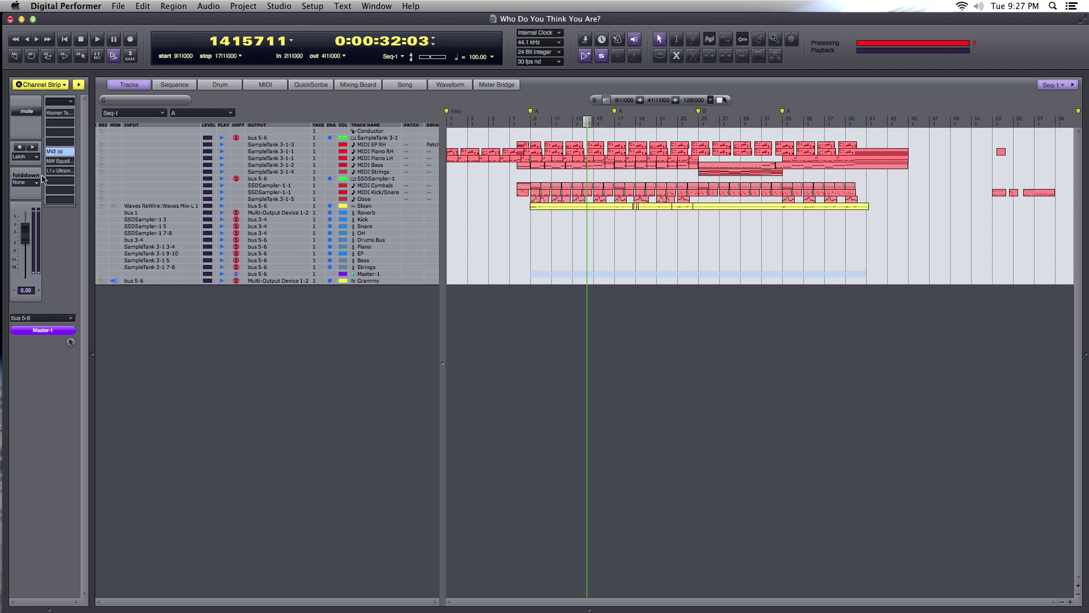
- Set the L1+ Ultramaximizer threshold on Master-1 to about -18 dB and play the louder mix
click(57, 169)
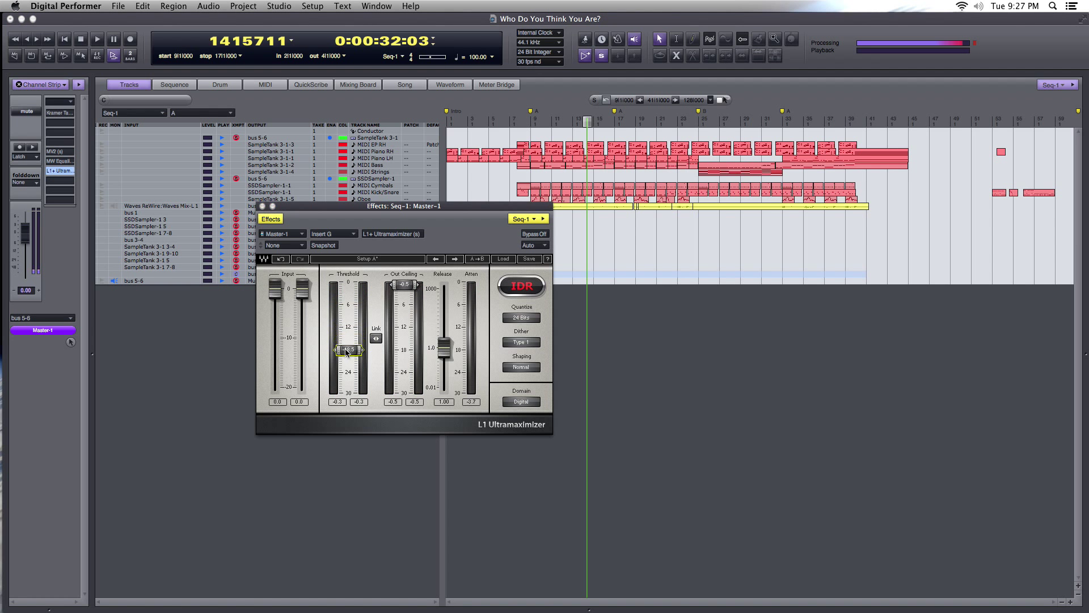
click(263, 206)
key(space)
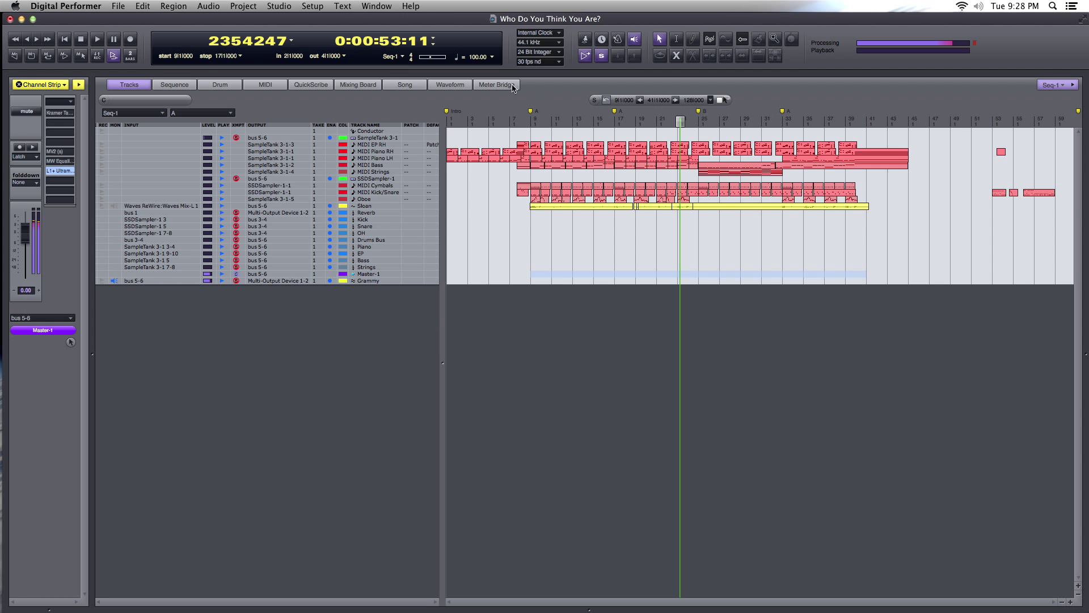
- Stop all sounding MIDI notes, repeating the command until the hanging notes are silenced
click(244, 6)
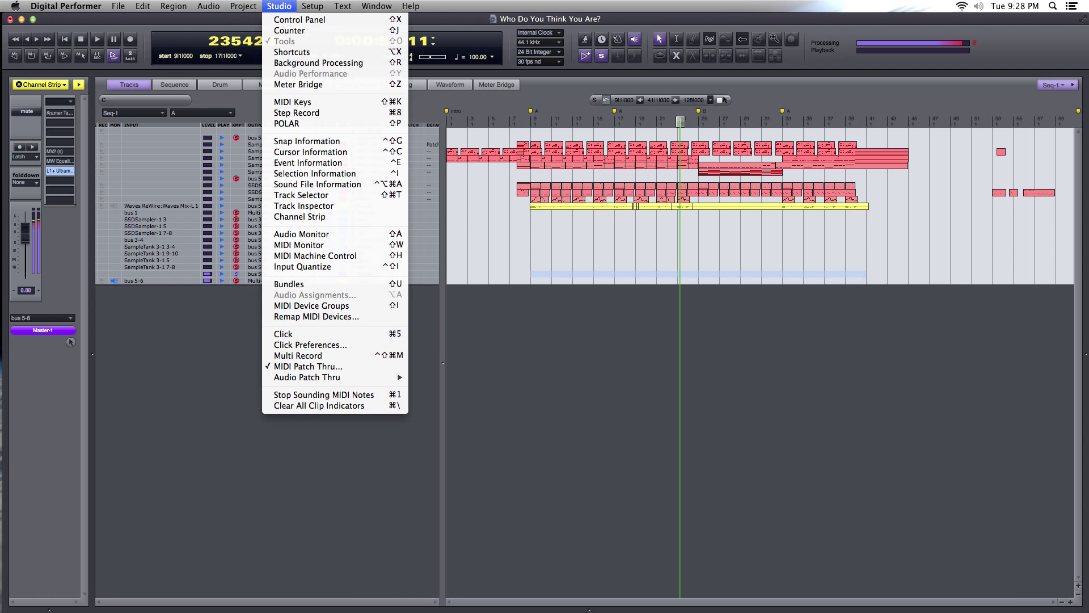
click(346, 394)
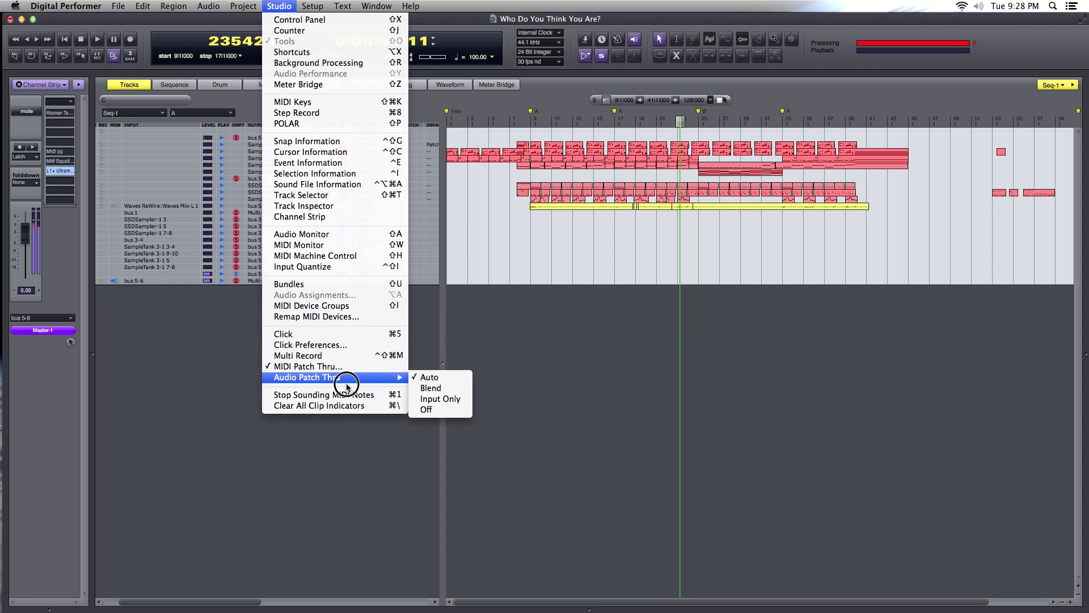
click(343, 396)
click(279, 6)
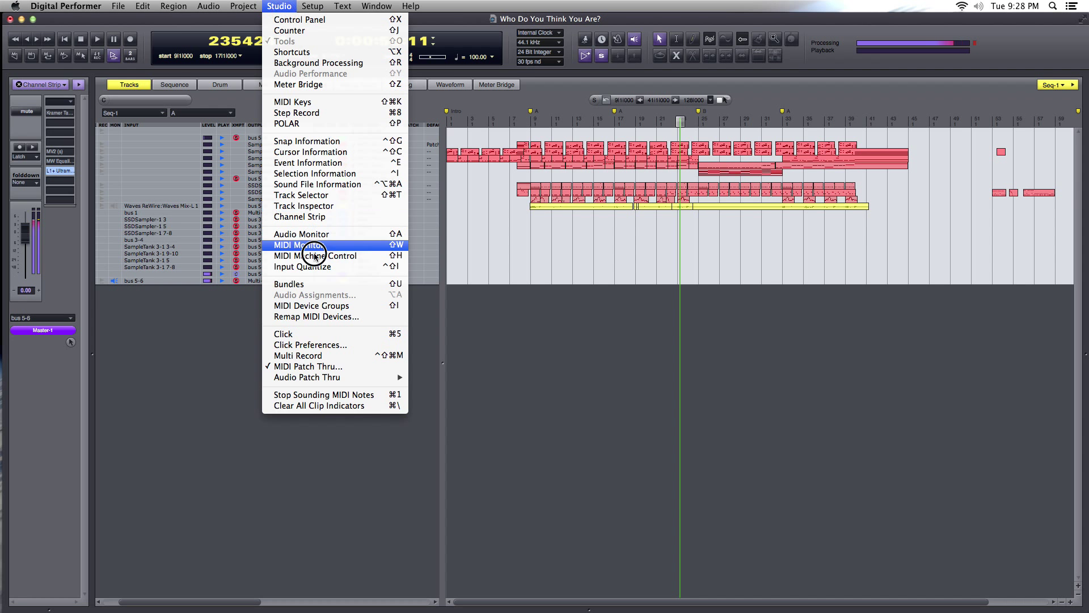
click(324, 395)
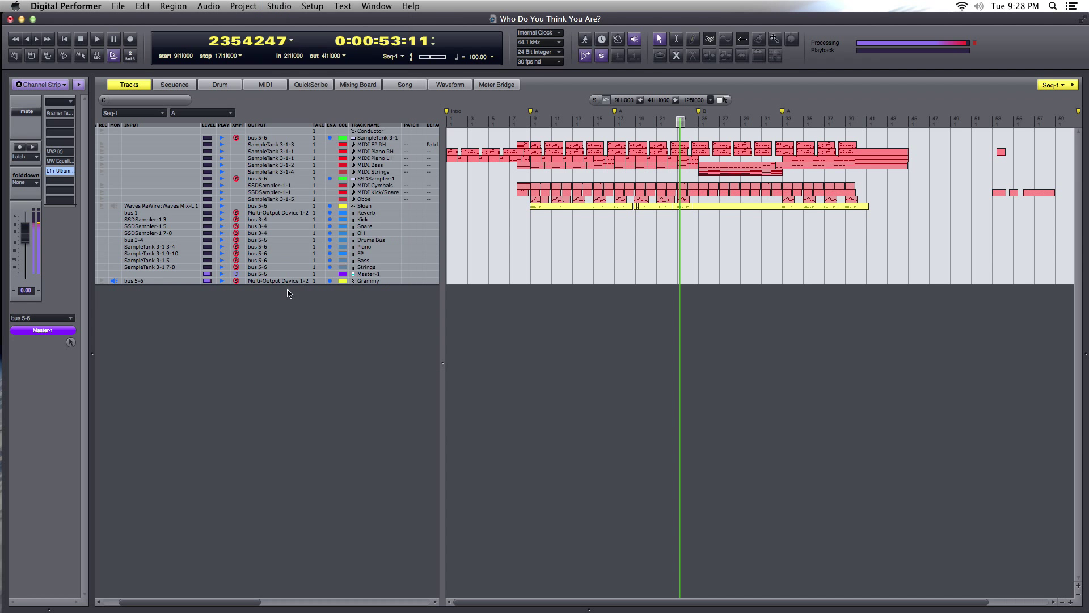
click(279, 5)
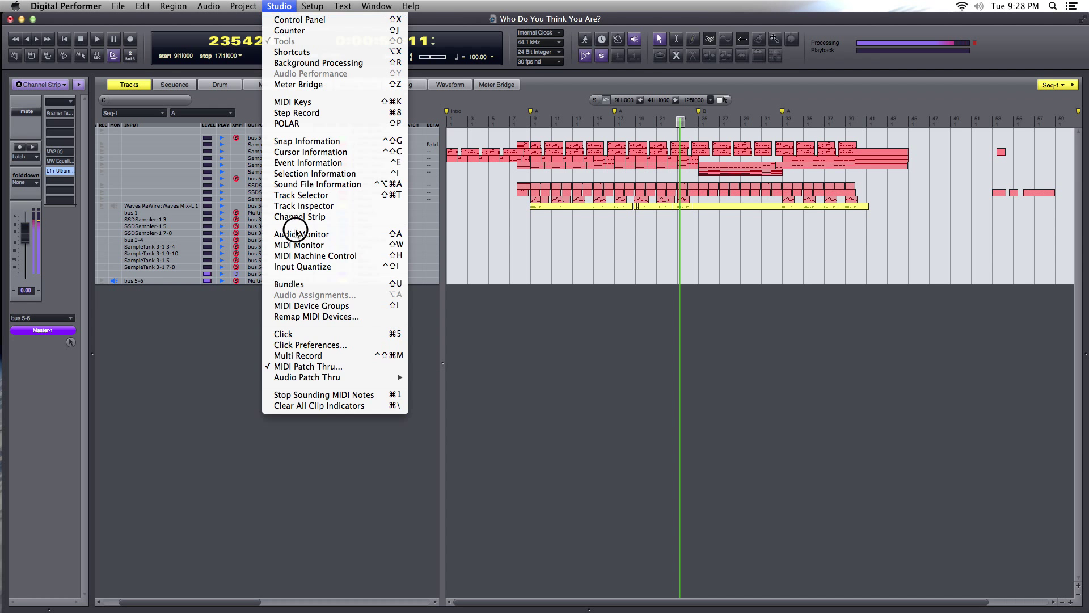
click(318, 391)
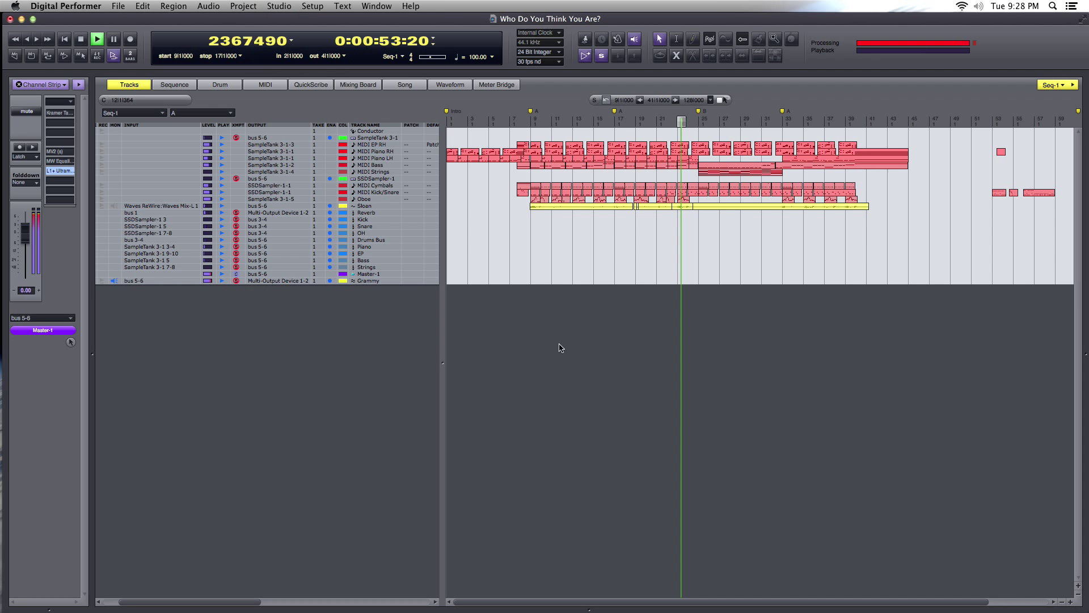
- Play the mix from about bar 33, lower the Master-1 fader to -7.80, and stop playback
click(780, 119)
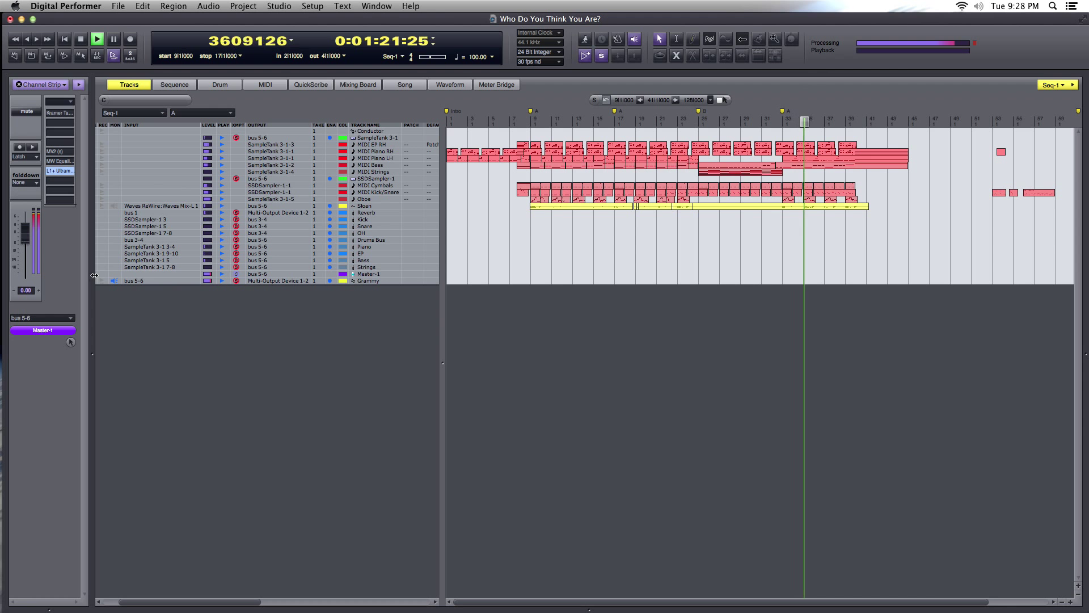
drag(26, 233, 30, 247)
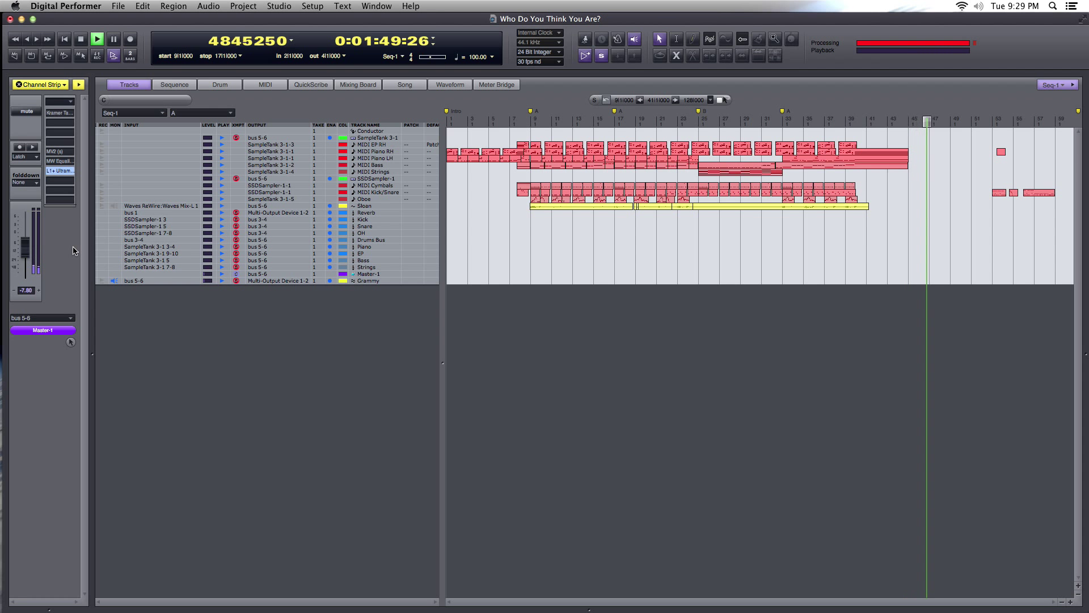
key(space)
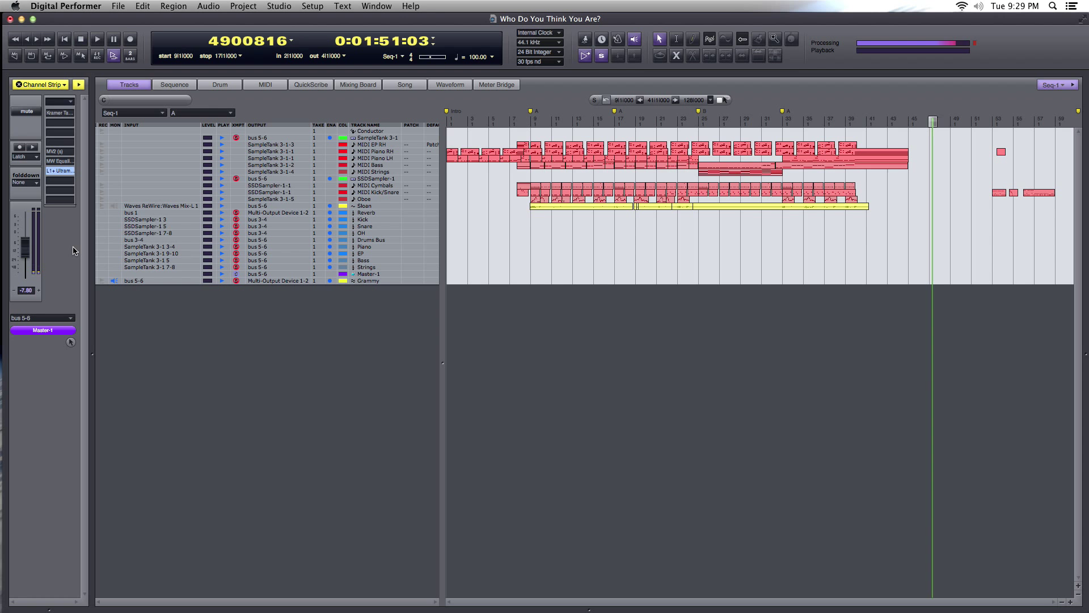